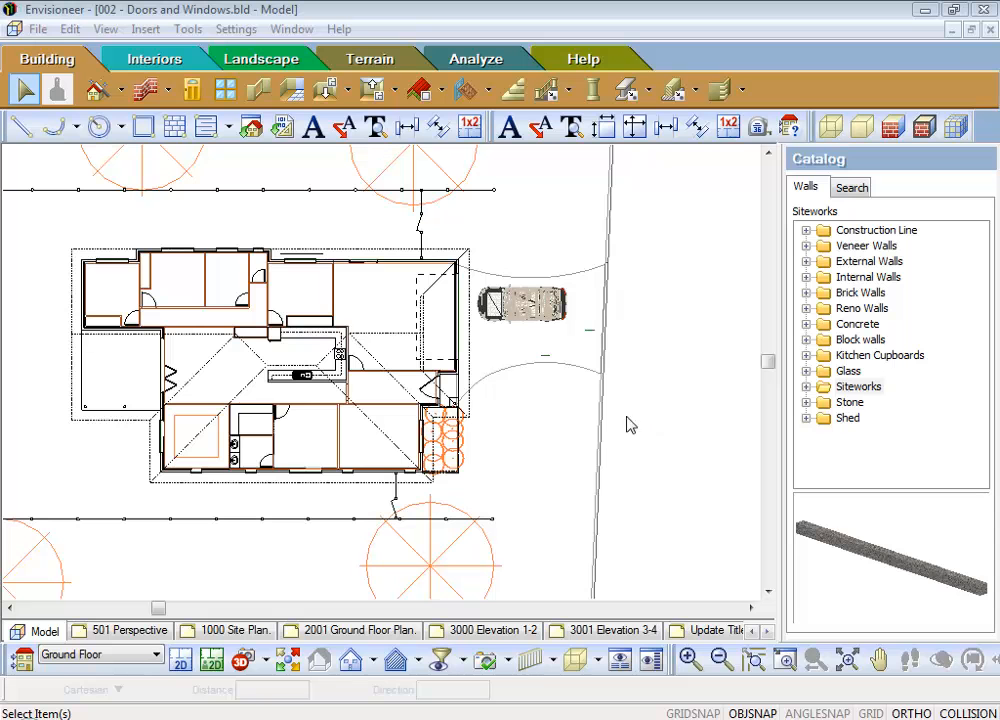
Step: Examine the title block, area table and garage door line on 2001 Ground Floor Plan, and the garage door on 3000 Elevation 1-2
click(370, 631)
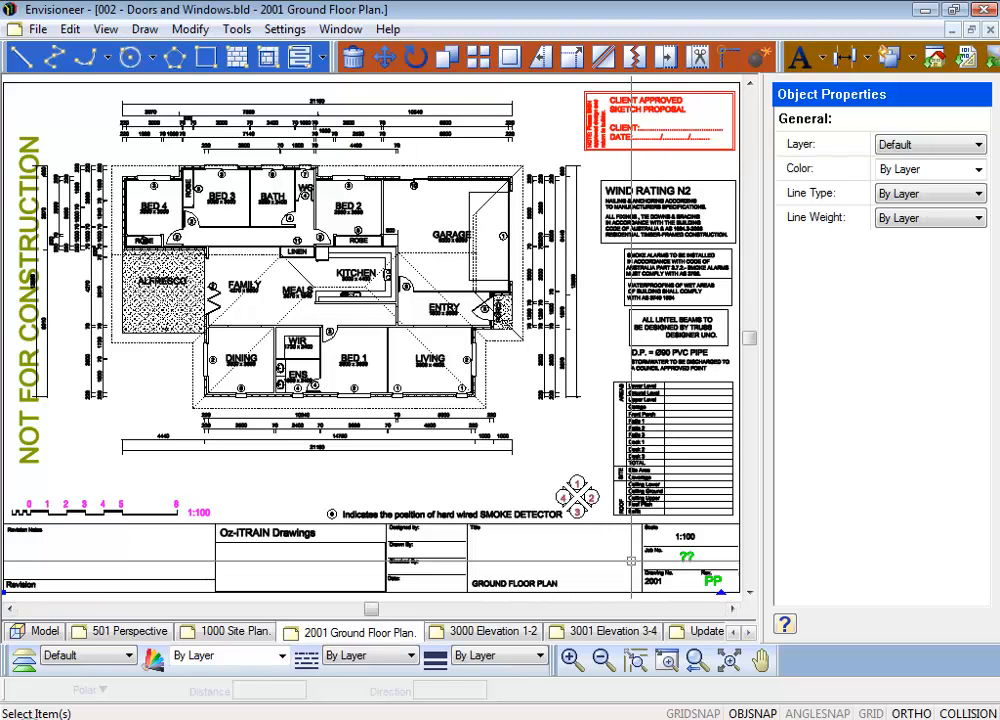
click(505, 562)
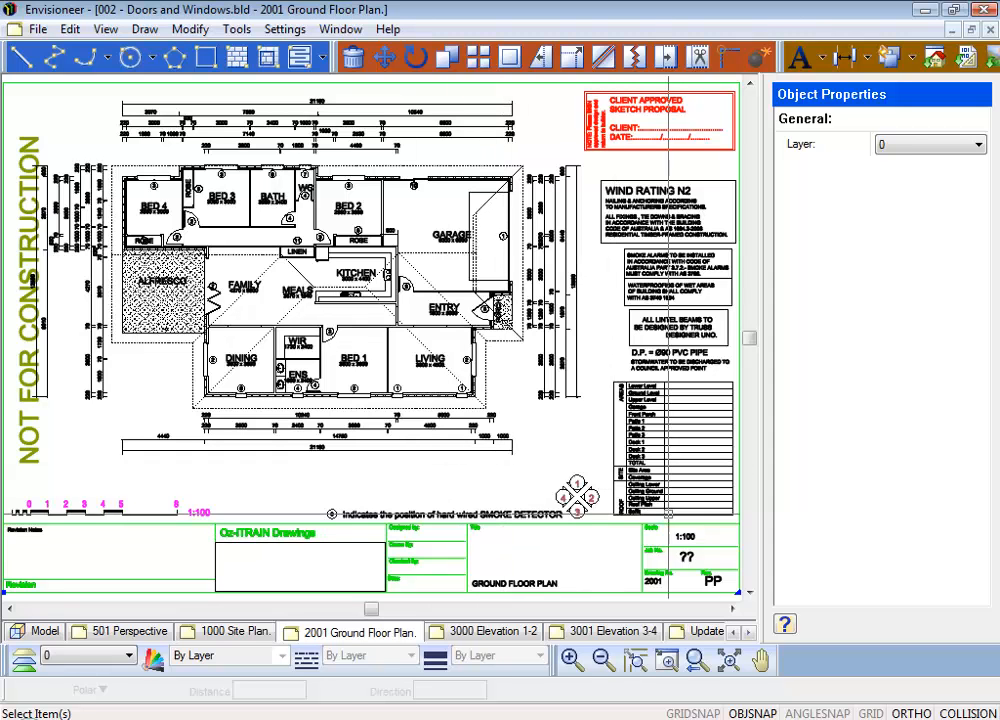
click(665, 445)
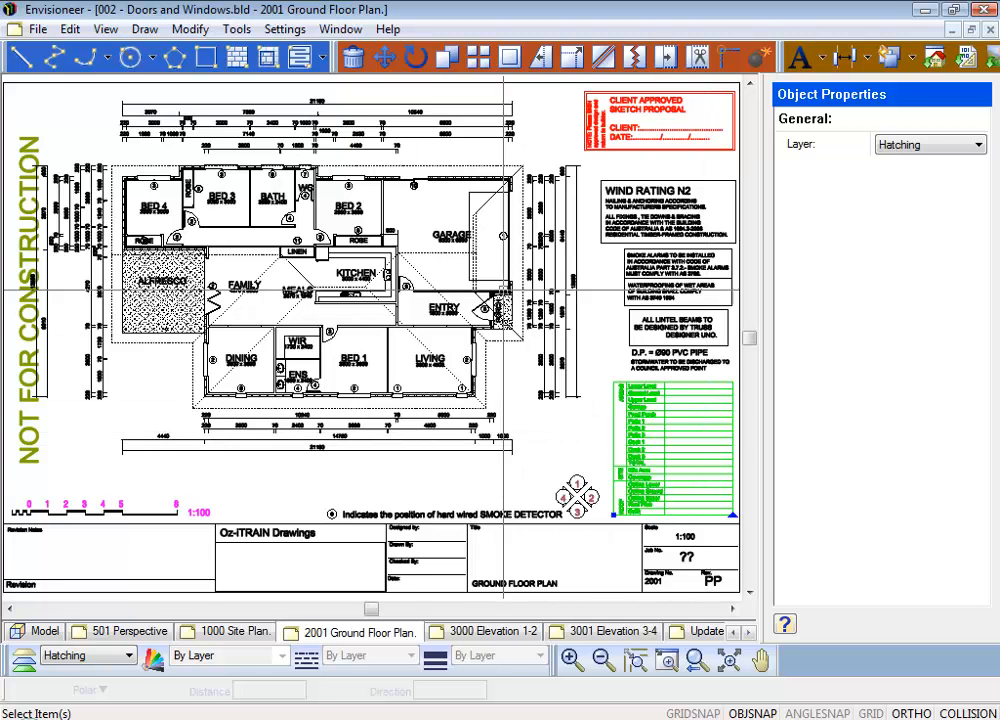
click(495, 281)
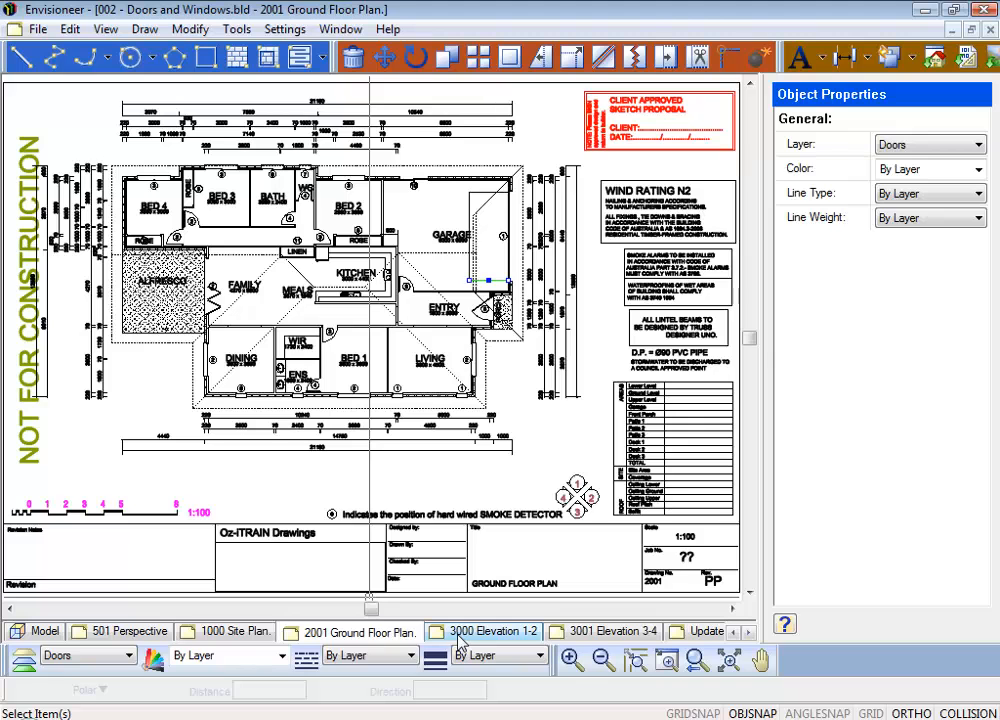
click(460, 641)
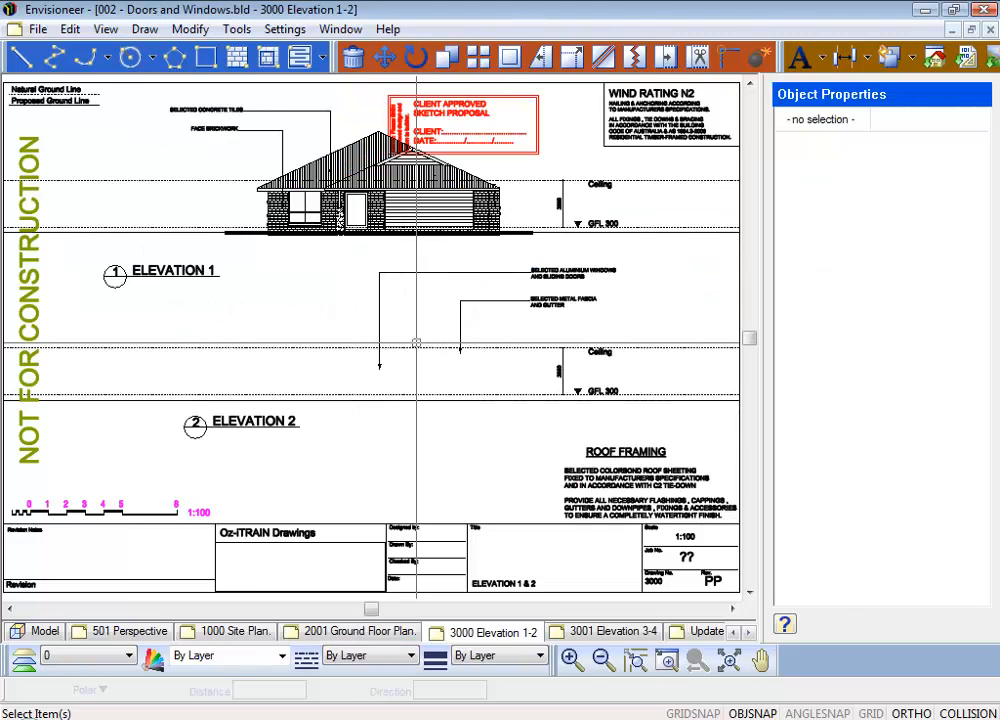
click(414, 216)
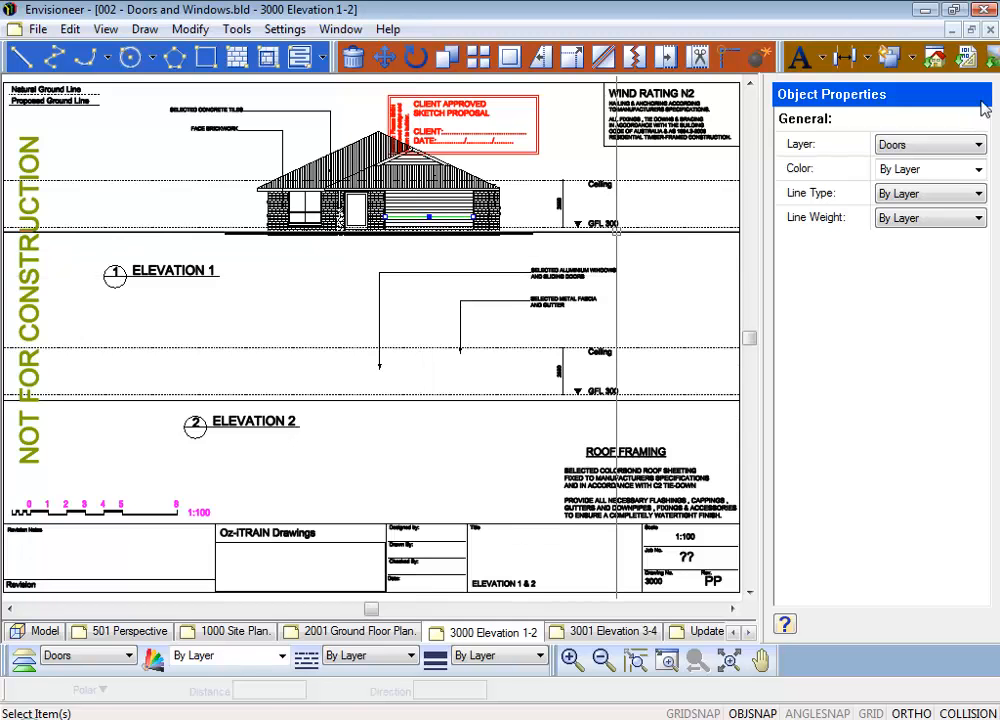
Step: Insert a zoomed-in 2D view of the Ground Floor as a drawing at 1:100 scale below Elevation 1
click(936, 60)
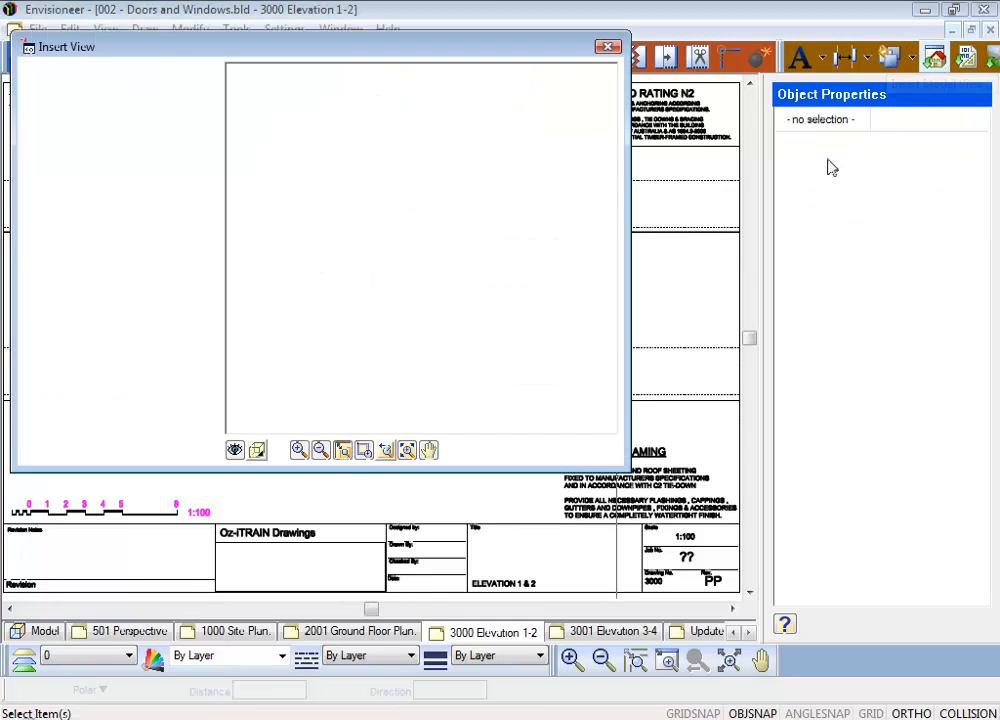
click(363, 451)
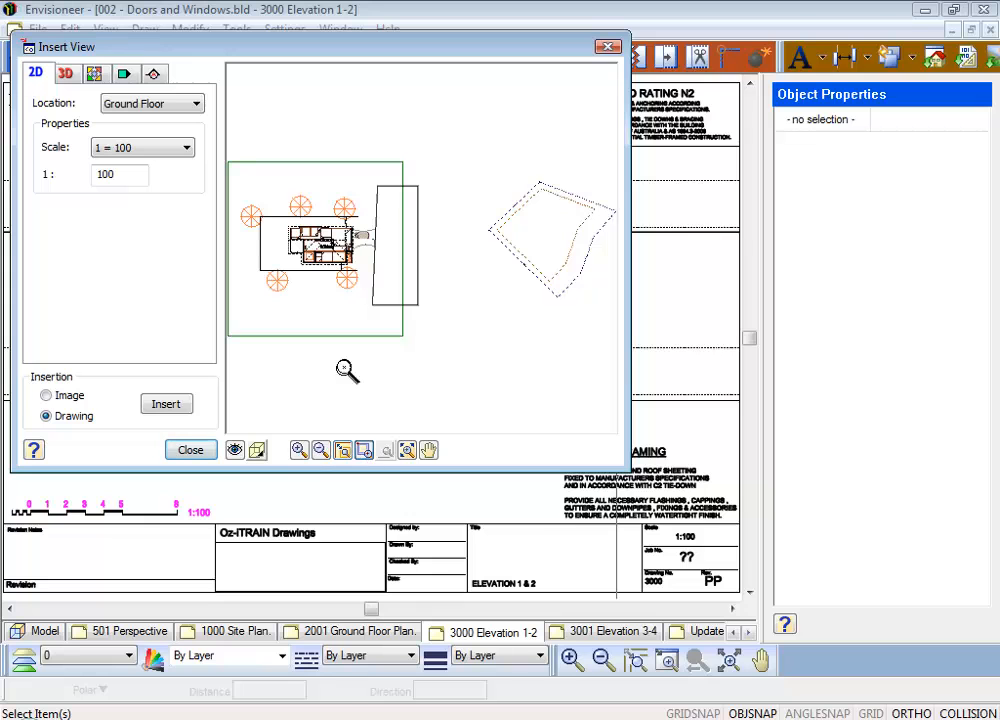
drag(315, 264, 324, 269)
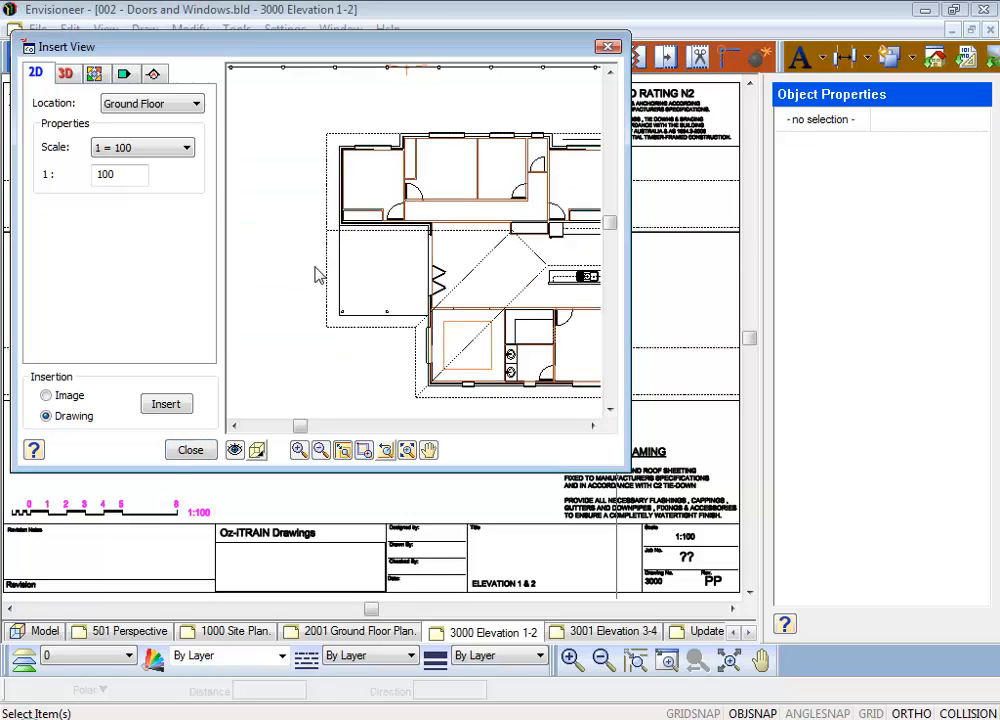
click(163, 405)
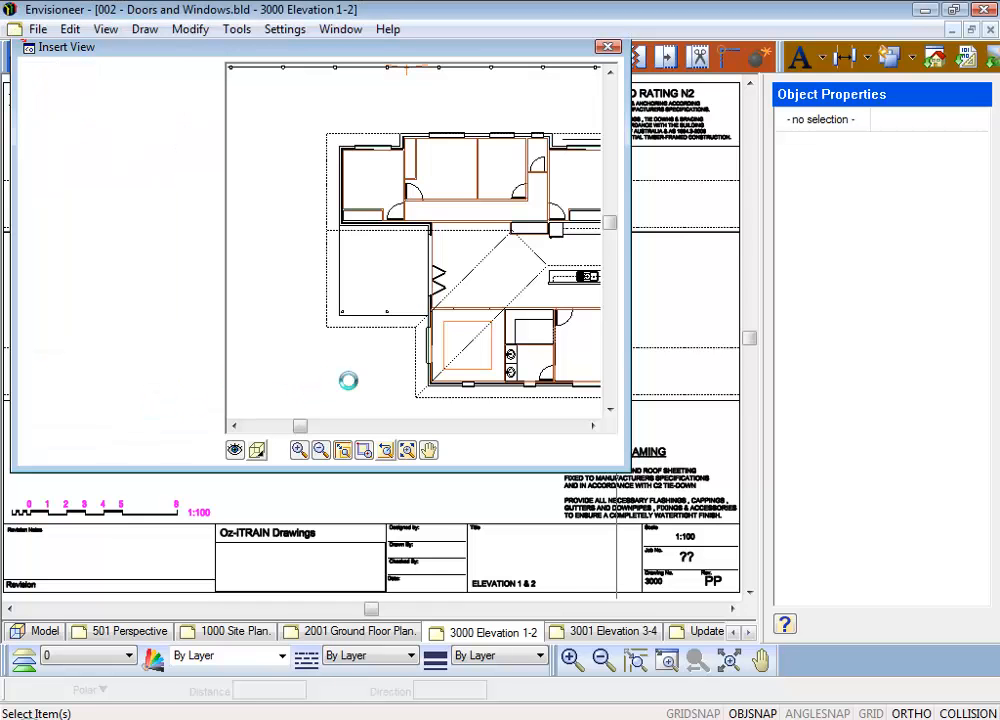
click(327, 366)
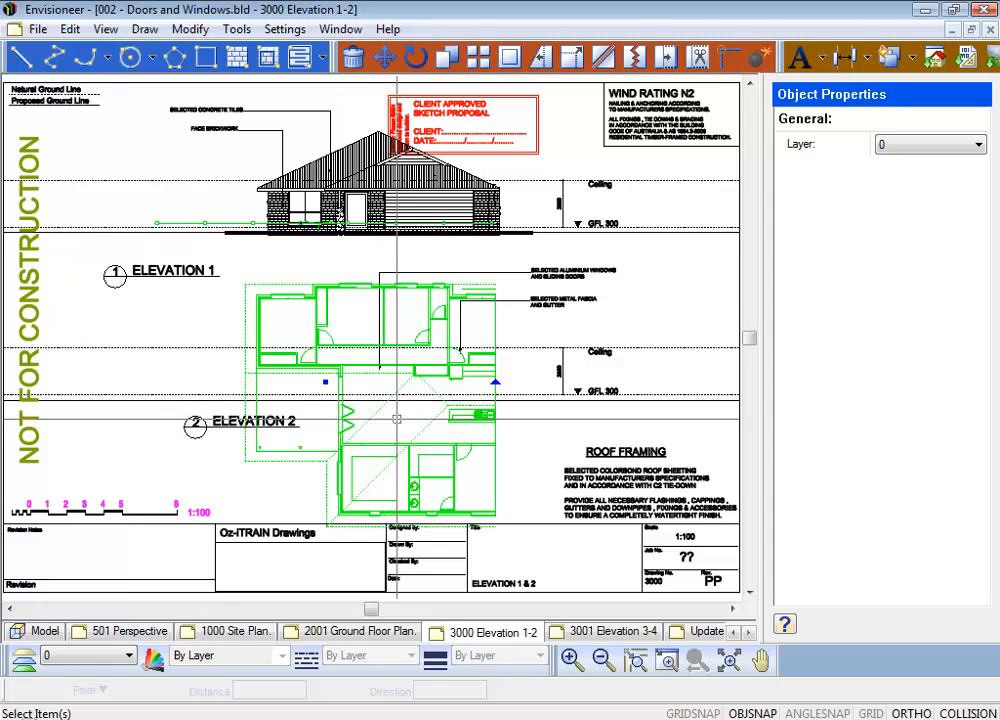
Step: Explode the inserted ground floor view, select a single roof line in it, and remove the view from the sheet
click(755, 61)
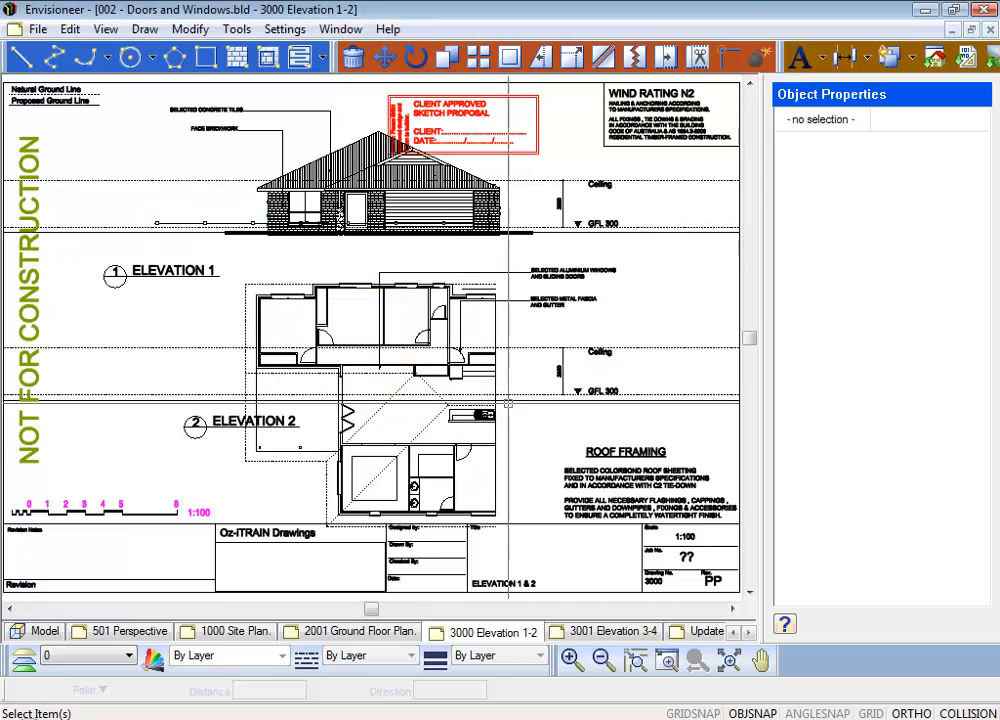
click(372, 422)
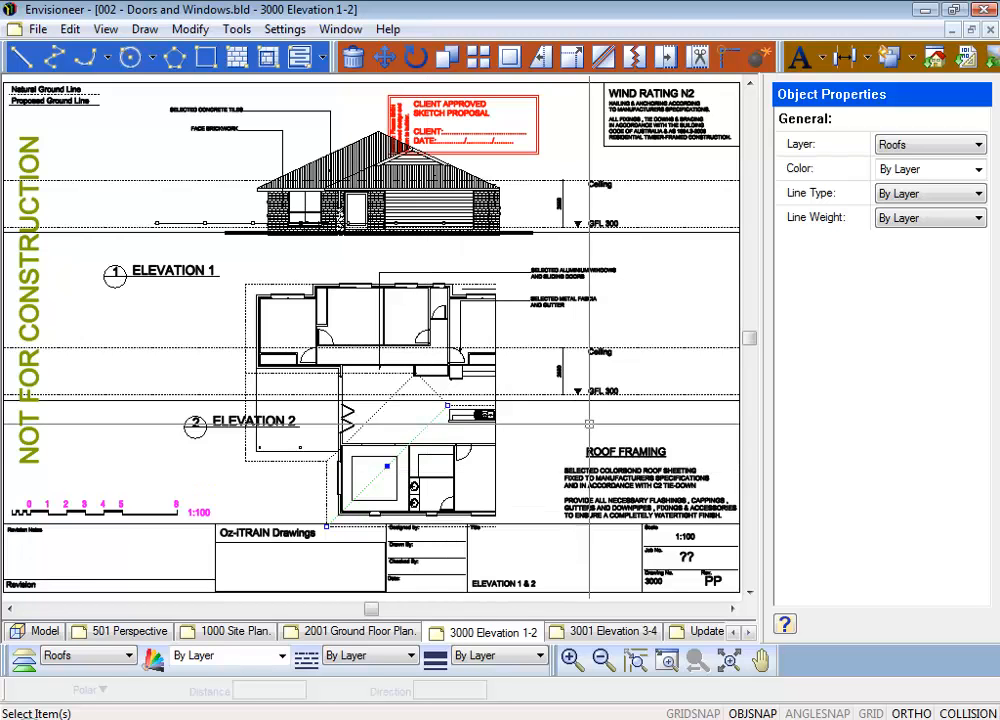
key(Delete)
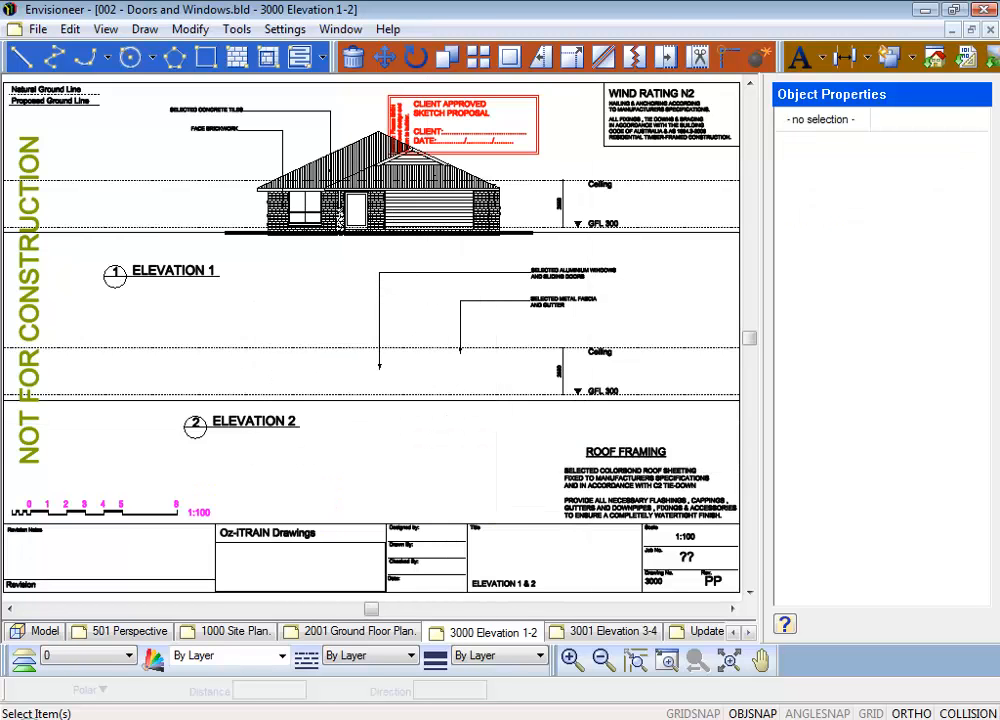
Step: Explode the title block's text group, then view its block attributes and close them without making changes
click(640, 558)
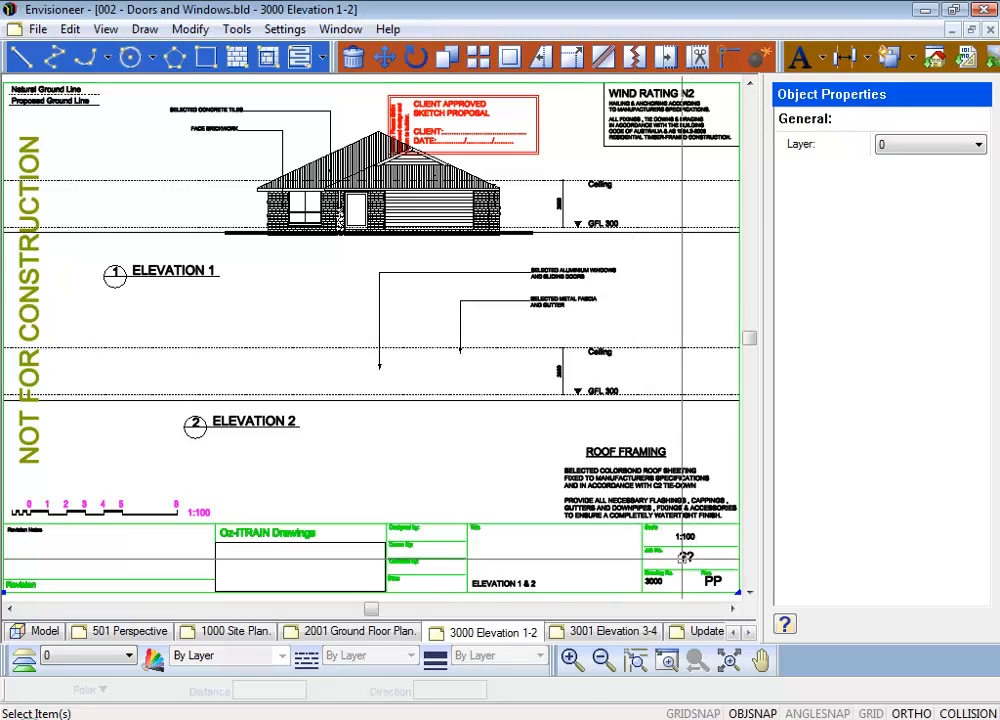
click(679, 561)
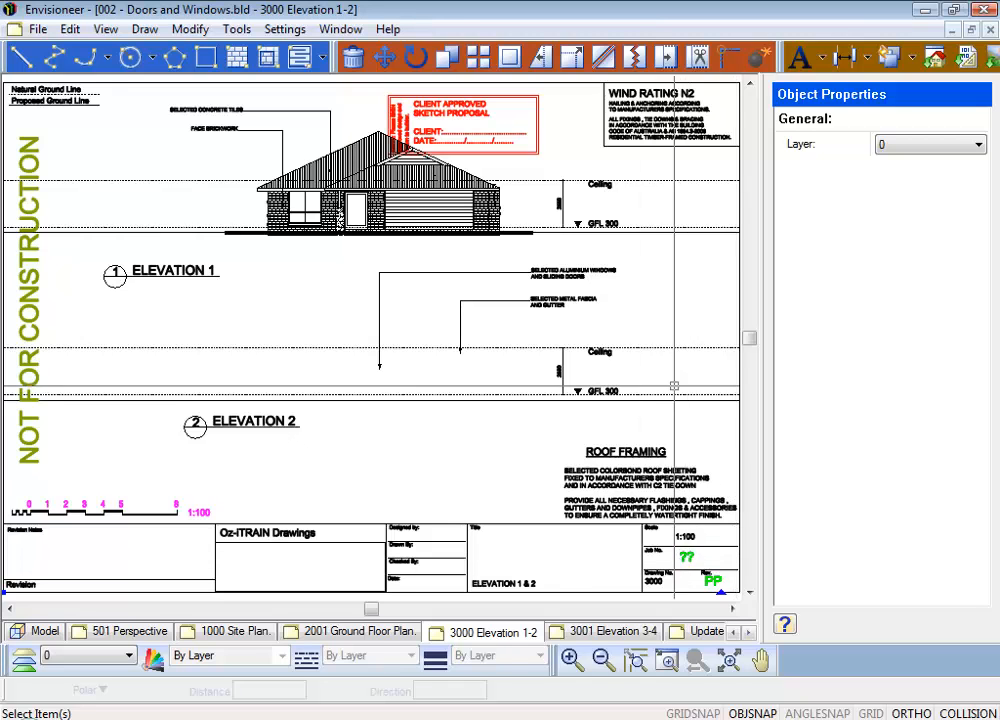
click(758, 60)
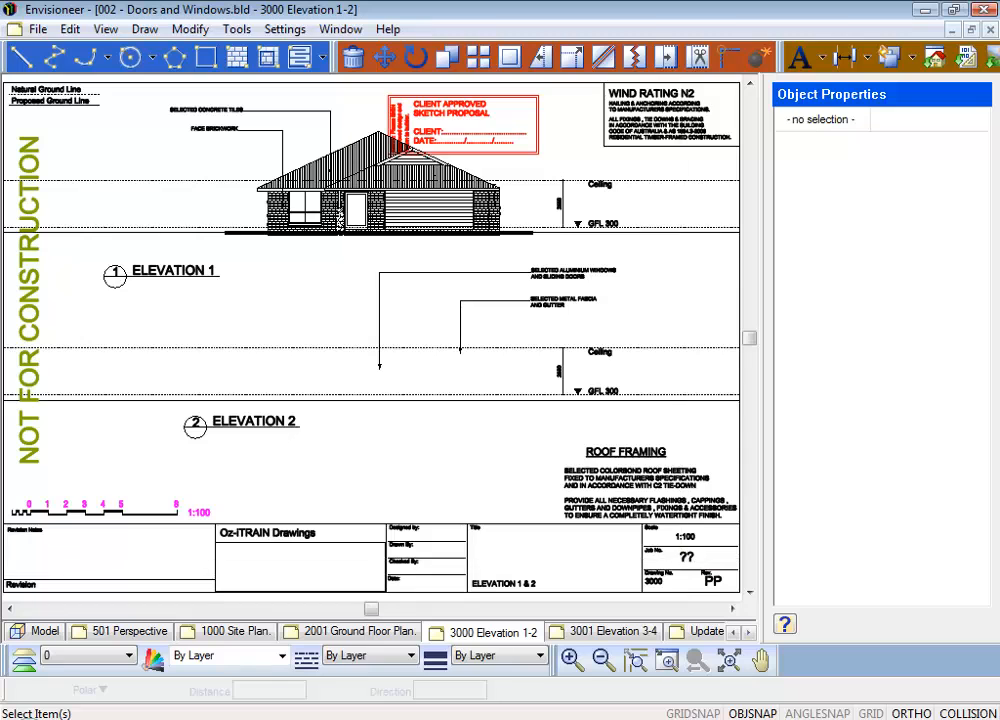
click(700, 523)
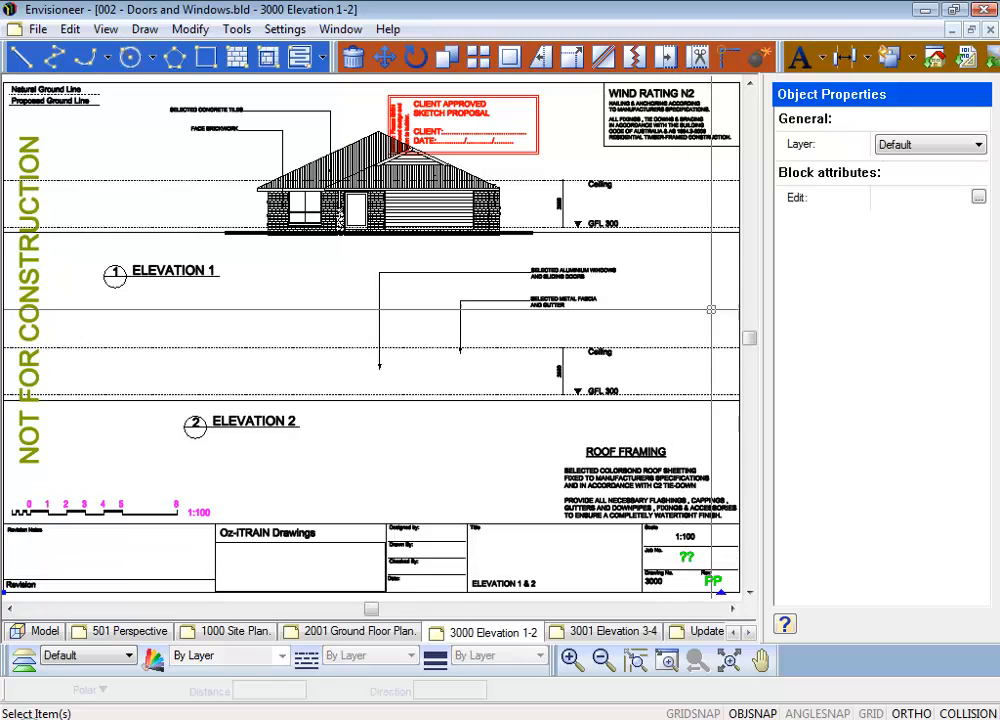
click(978, 198)
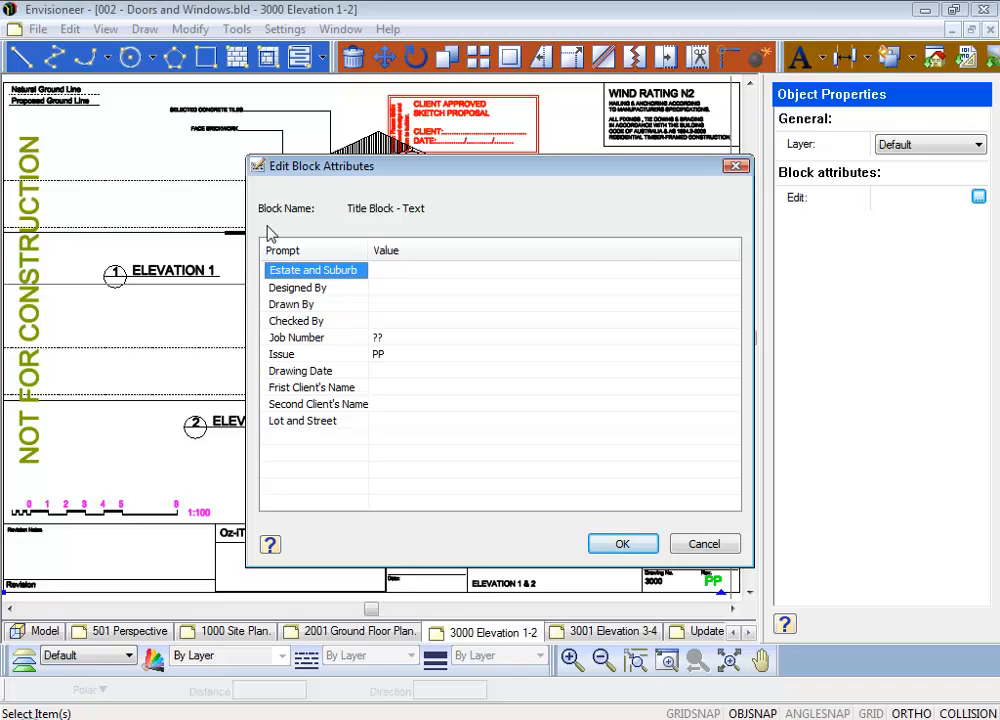
click(705, 543)
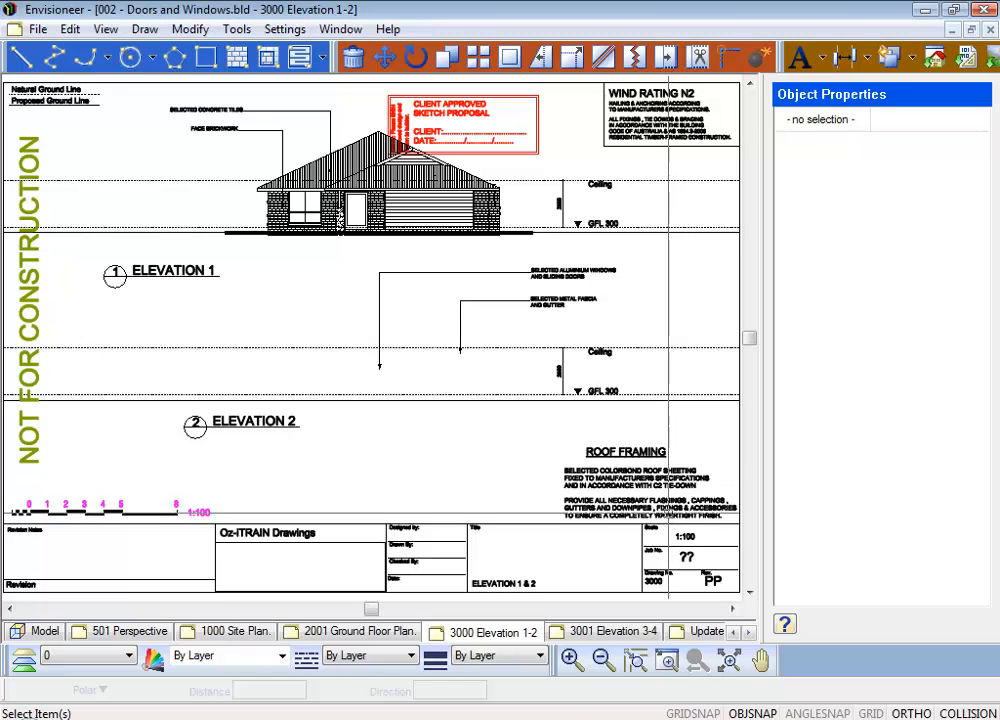
Step: Inspect the grouped items on the elevation sheet: title text, border, roof framing note, wind rating note and client approval stamp
click(690, 557)
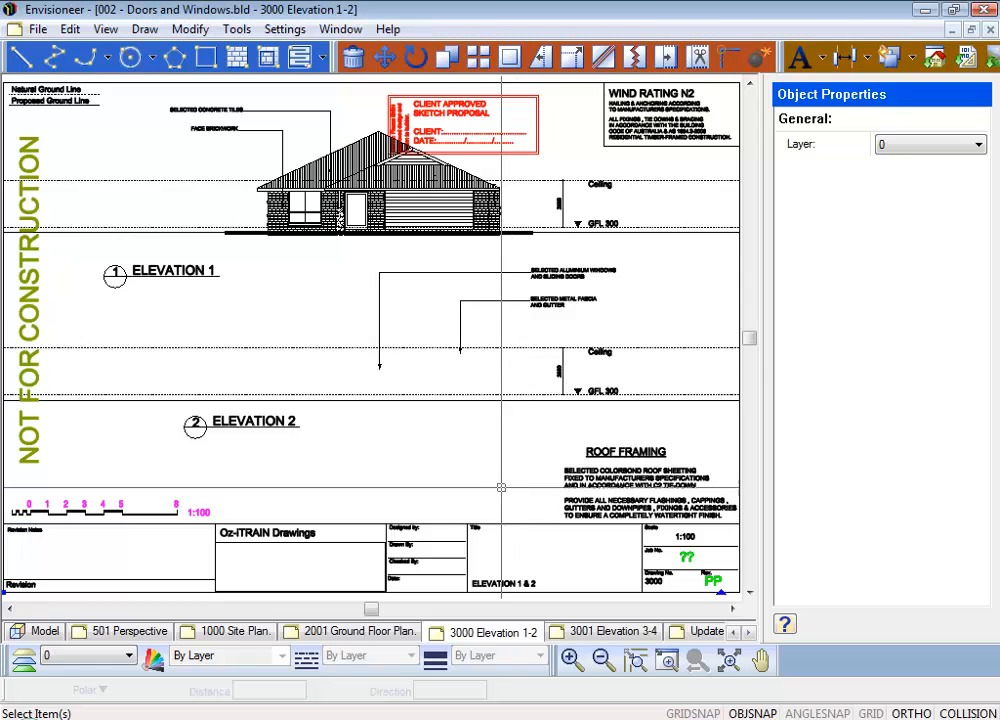
key(Escape)
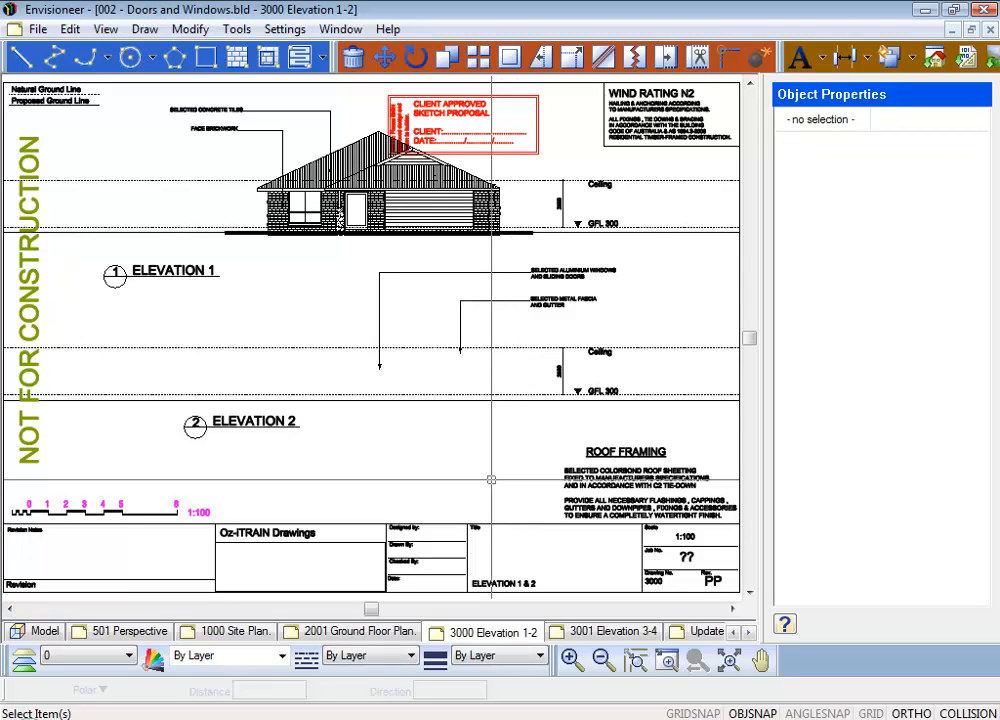
click(506, 527)
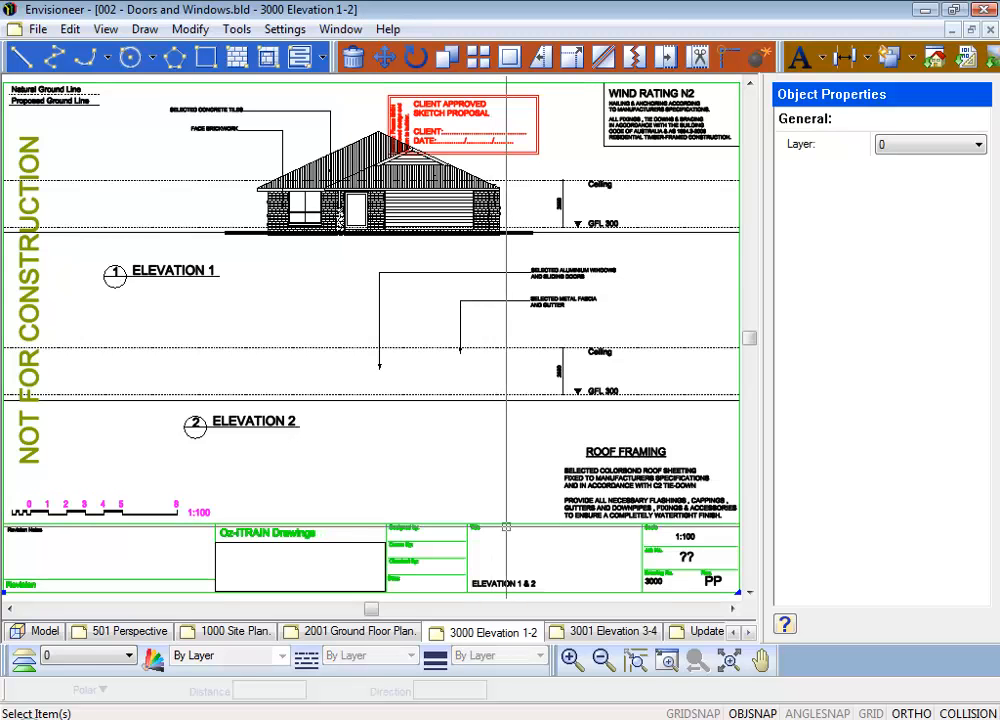
key(Escape)
click(632, 485)
key(Escape)
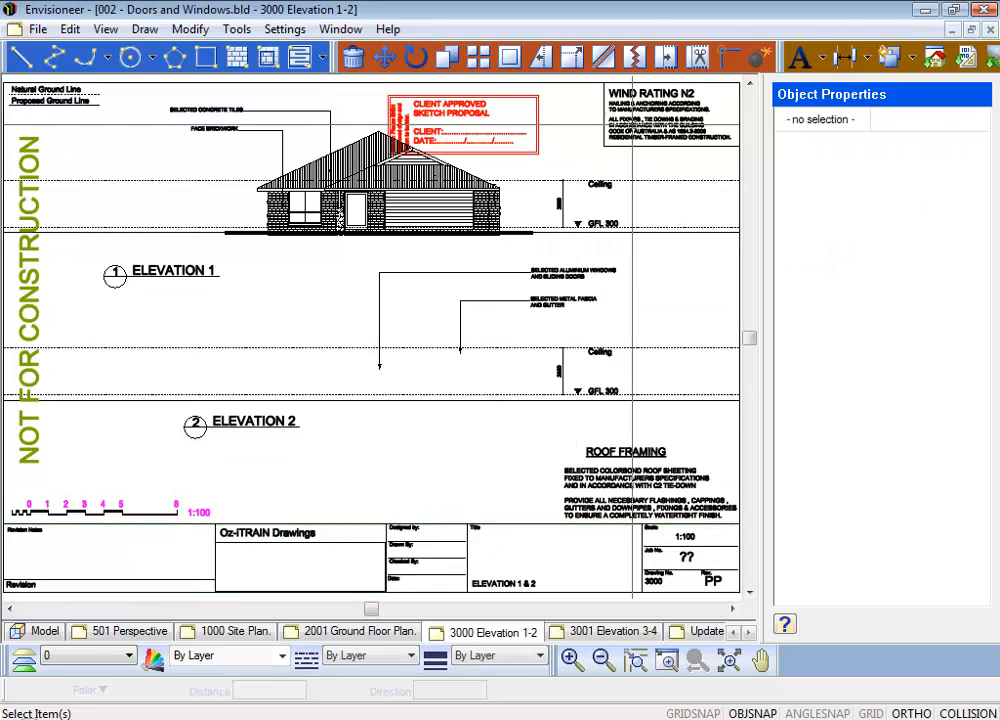
click(632, 146)
key(Escape)
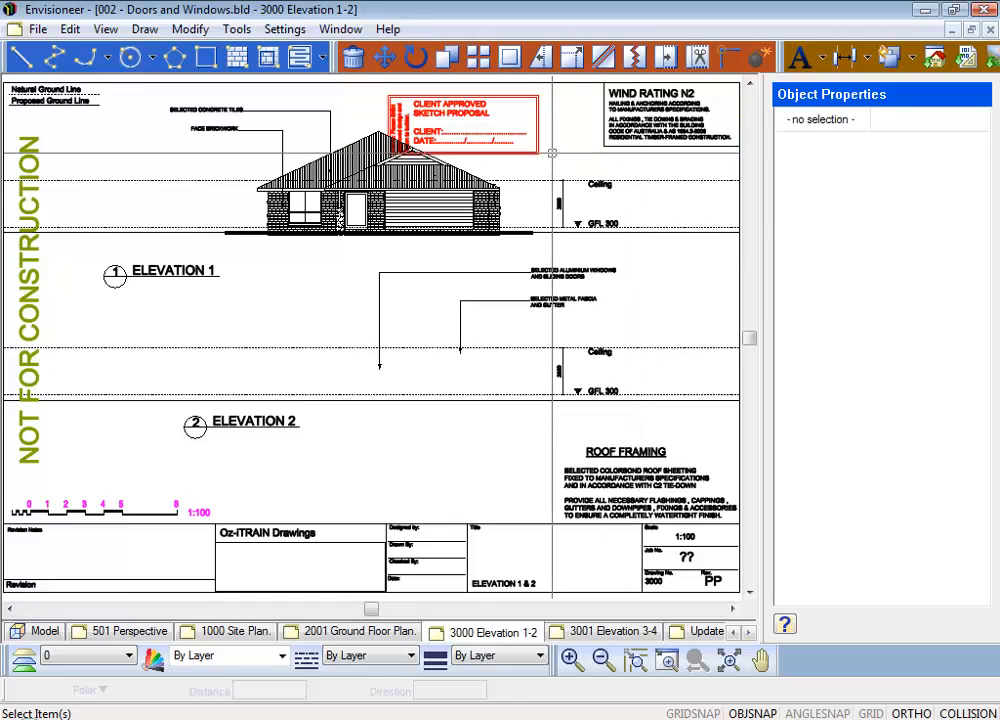
click(538, 154)
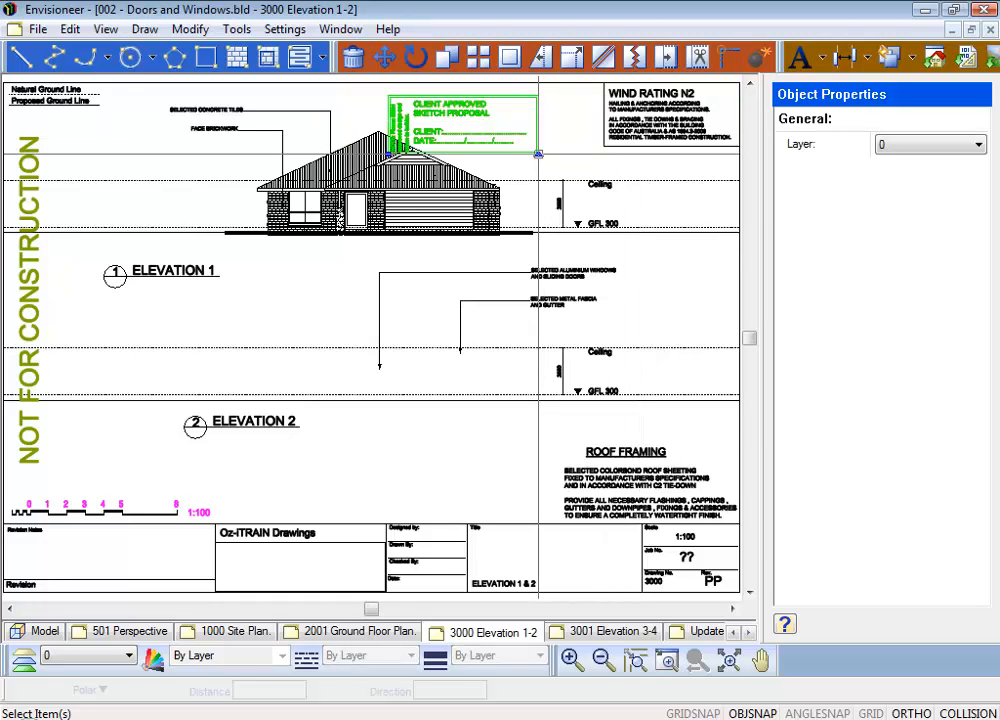
key(Escape)
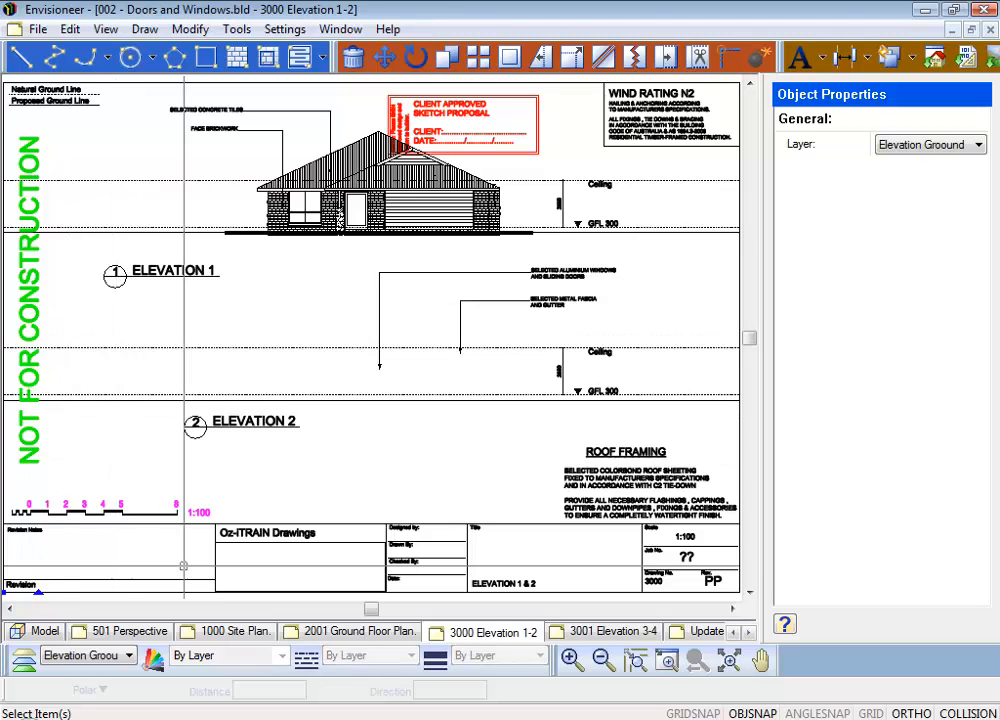
Step: Examine the area table and the elevation direction markers as grouped blocks on the 2001 Ground Floor Plan sheet
click(347, 632)
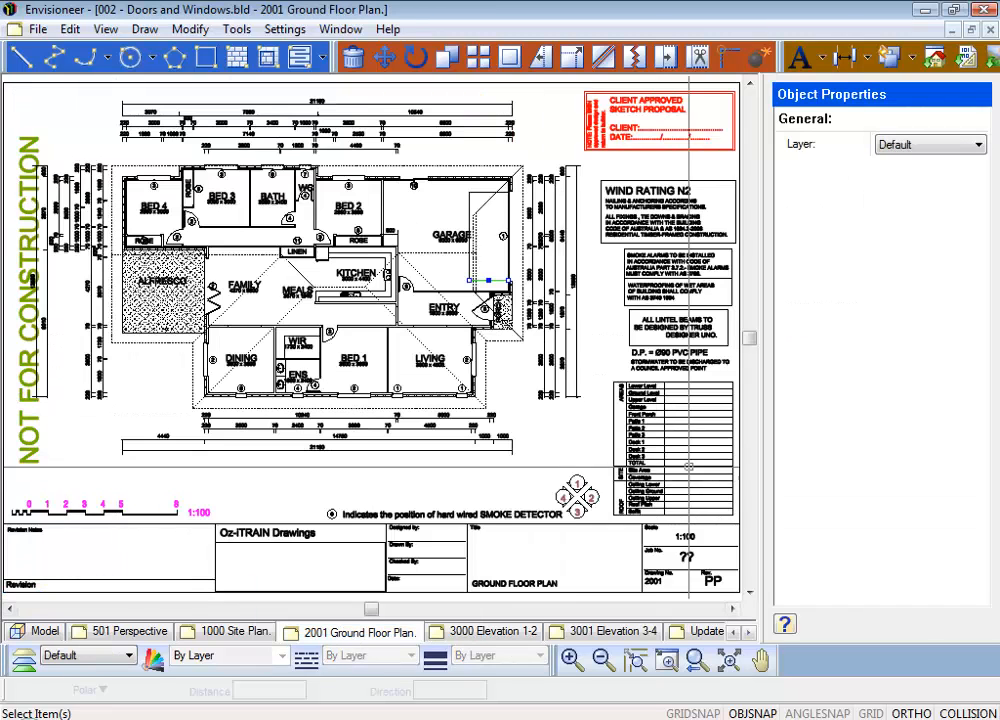
scroll(590, 340, up, 3)
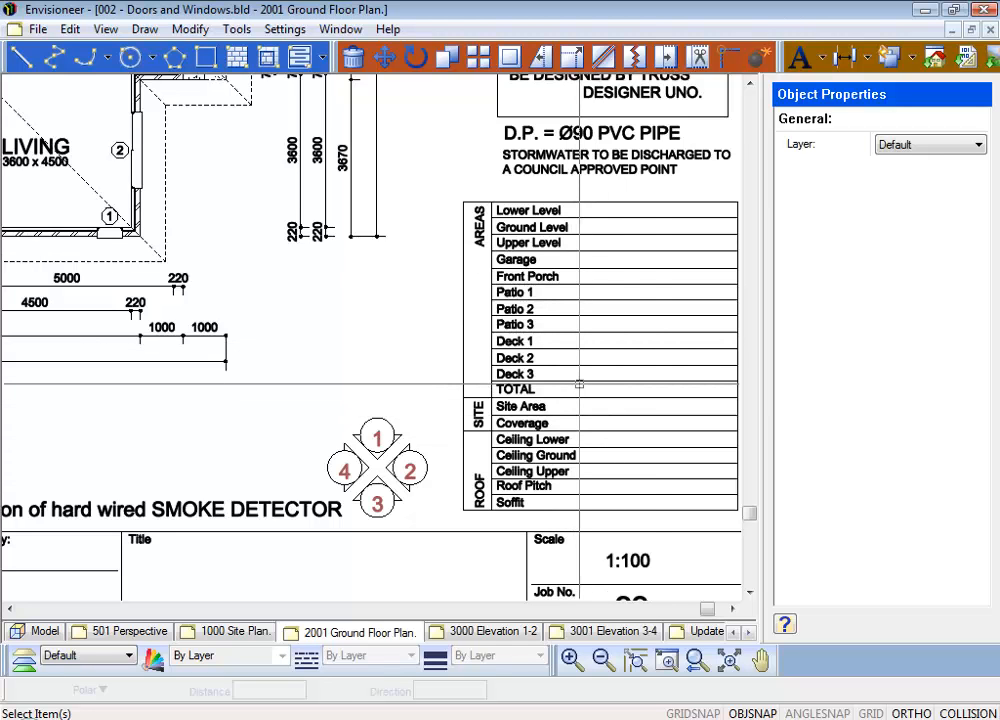
click(579, 384)
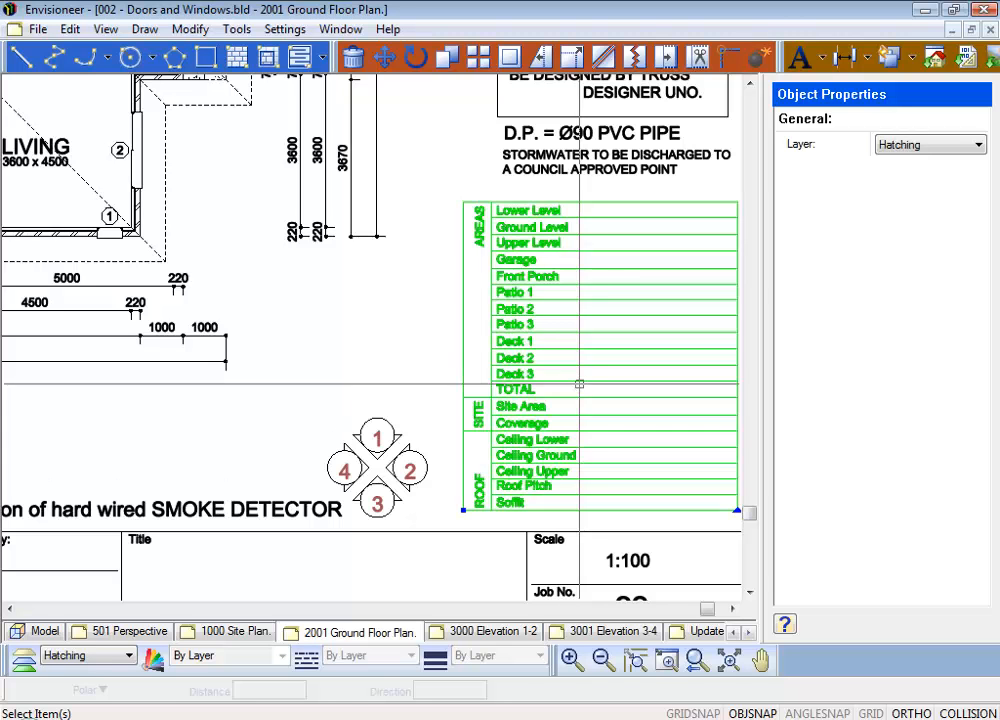
click(405, 470)
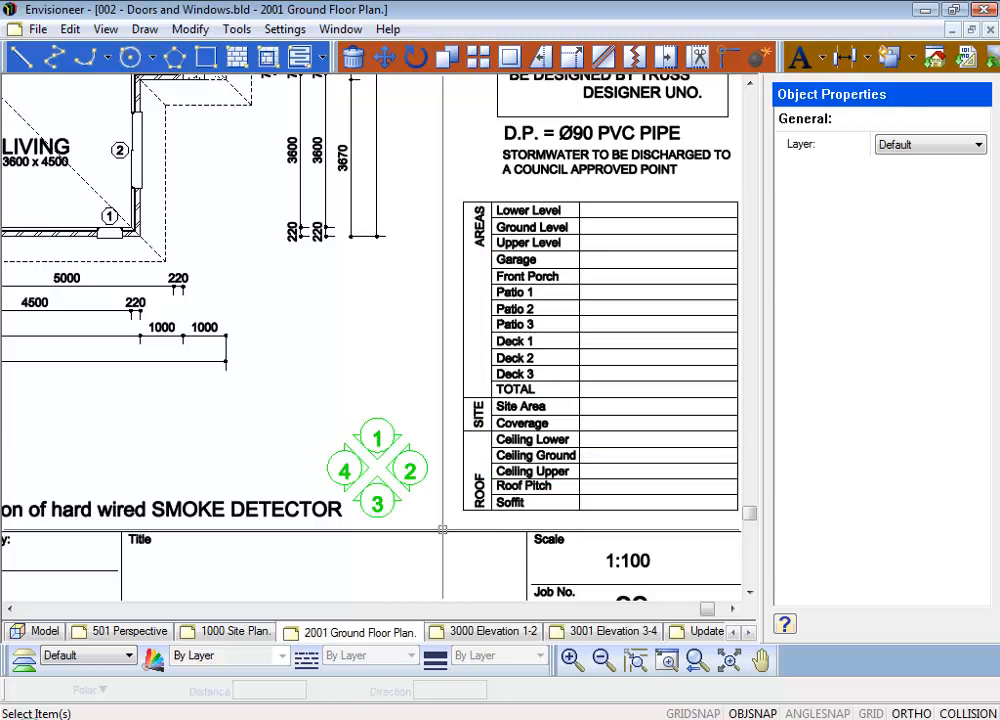
scroll(393, 368, down, 4)
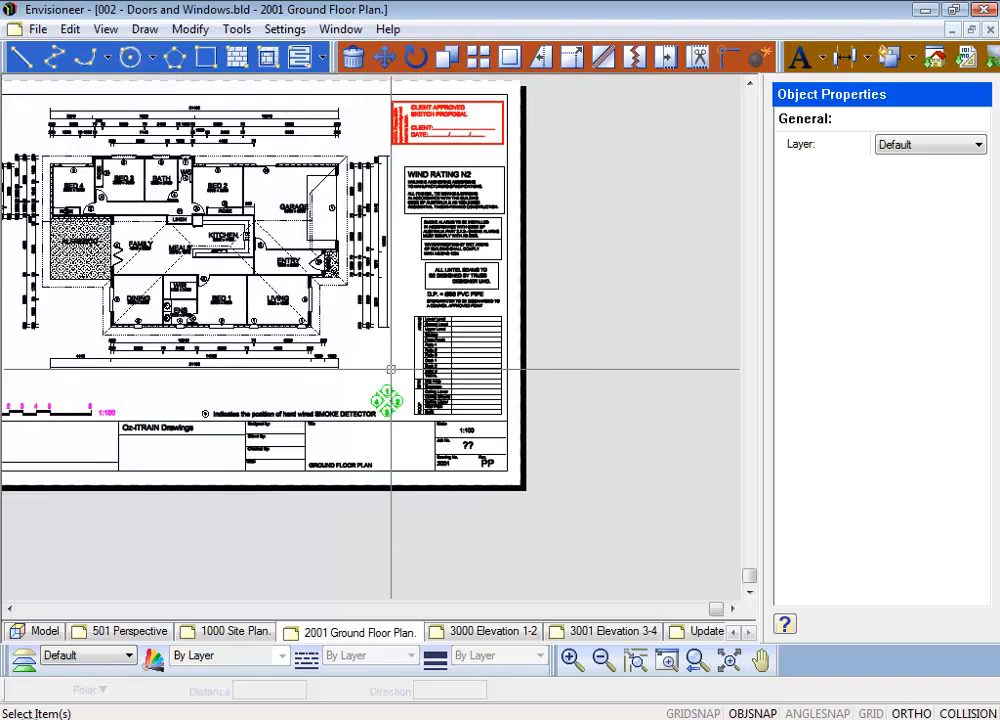
mouse_move(515, 430)
middle_down()
mouse_move(562, 464)
mouse_move(518, 440)
middle_up()
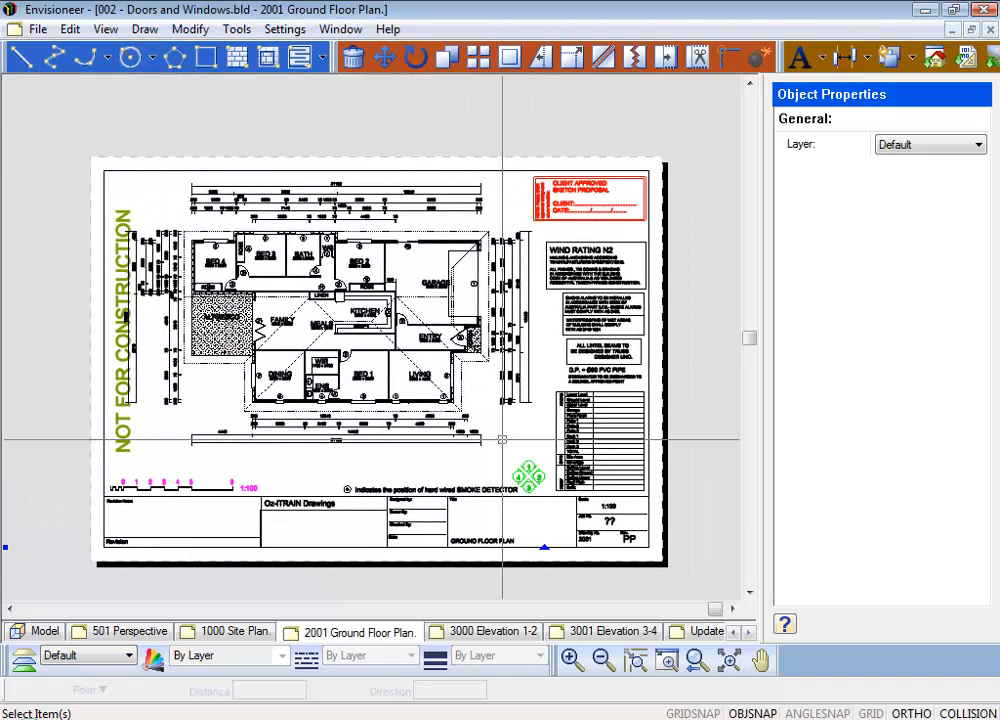
key(Escape)
scroll(502, 439, up, 1)
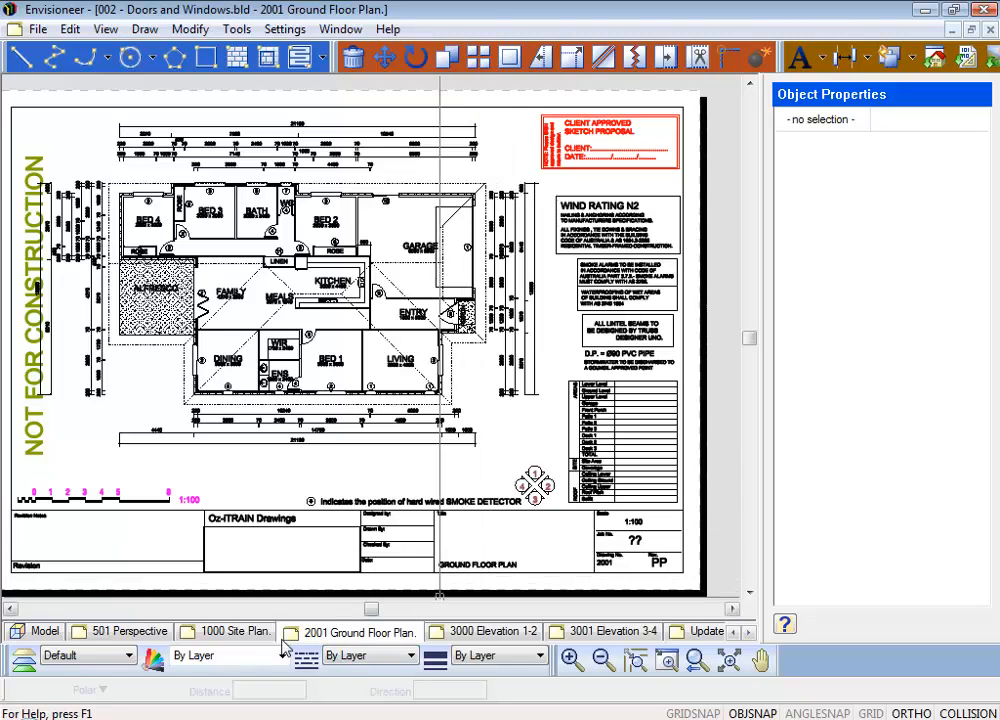
Step: On the Update Title Blocks sheet, enter the title text's estate and suburb, and set Designed By, Drawn By and Checked By to DC
click(705, 632)
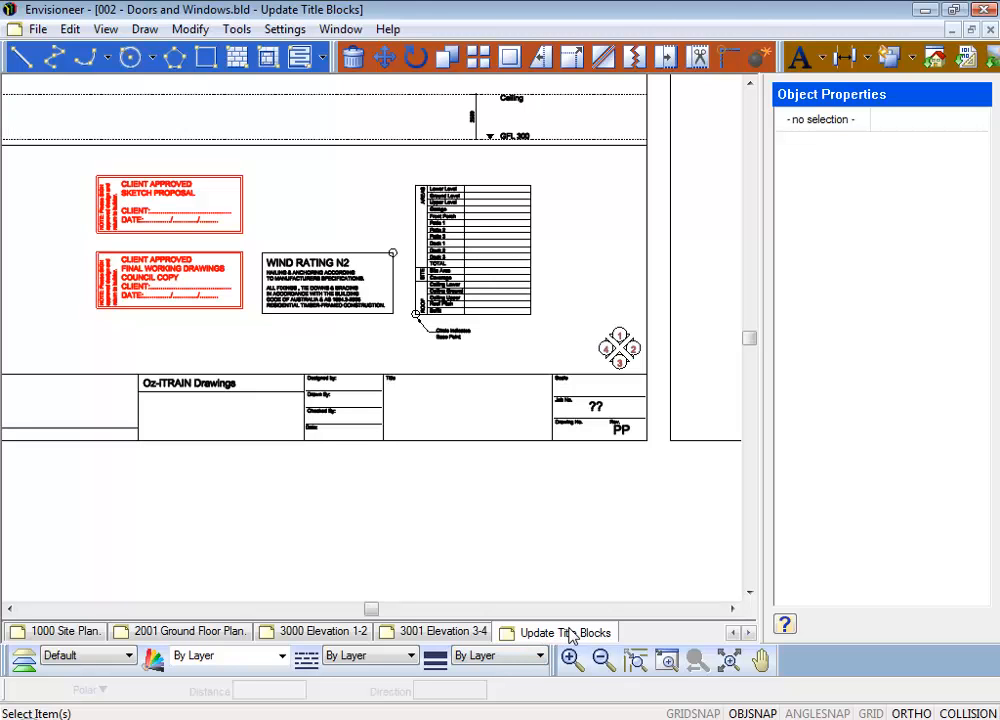
middle_drag(431, 542, 491, 535)
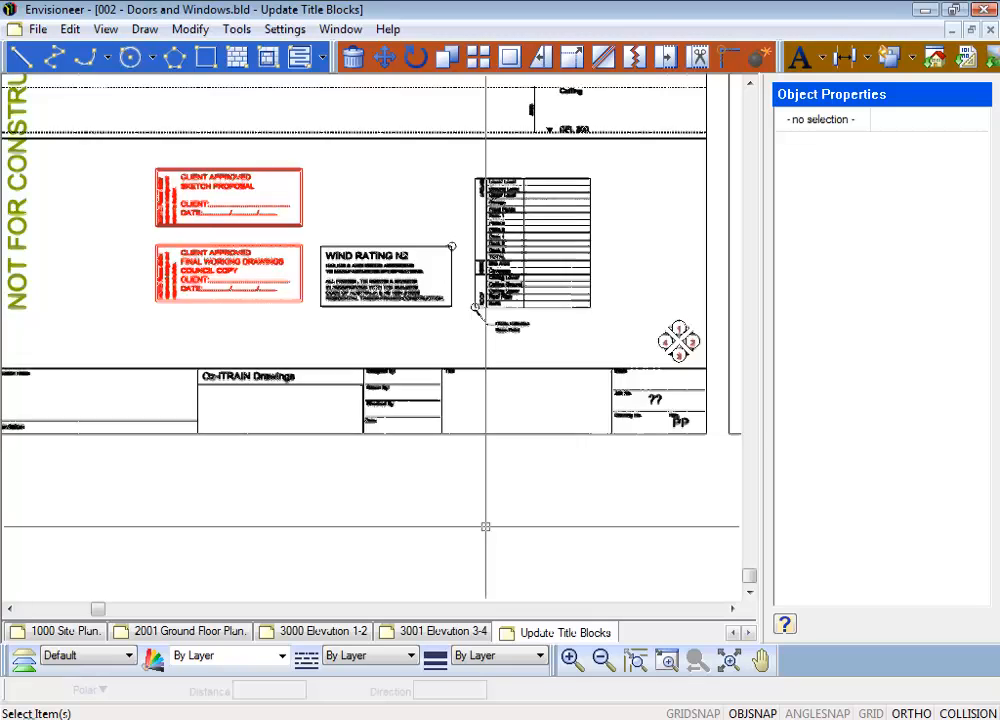
scroll(487, 526, down, 1)
scroll(499, 497, up, 1)
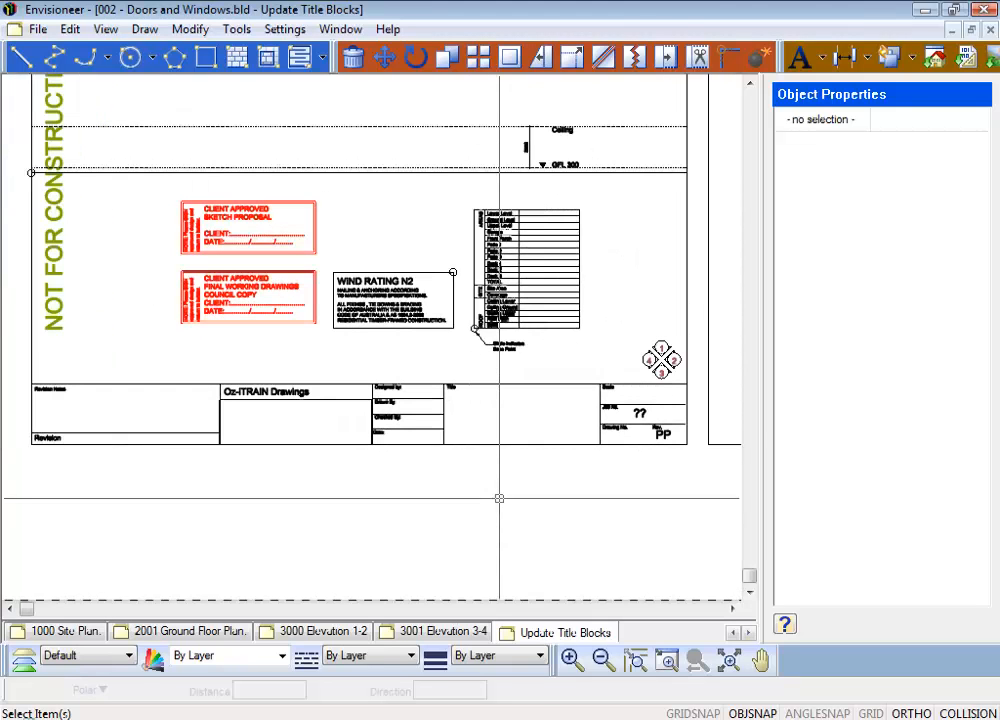
click(638, 413)
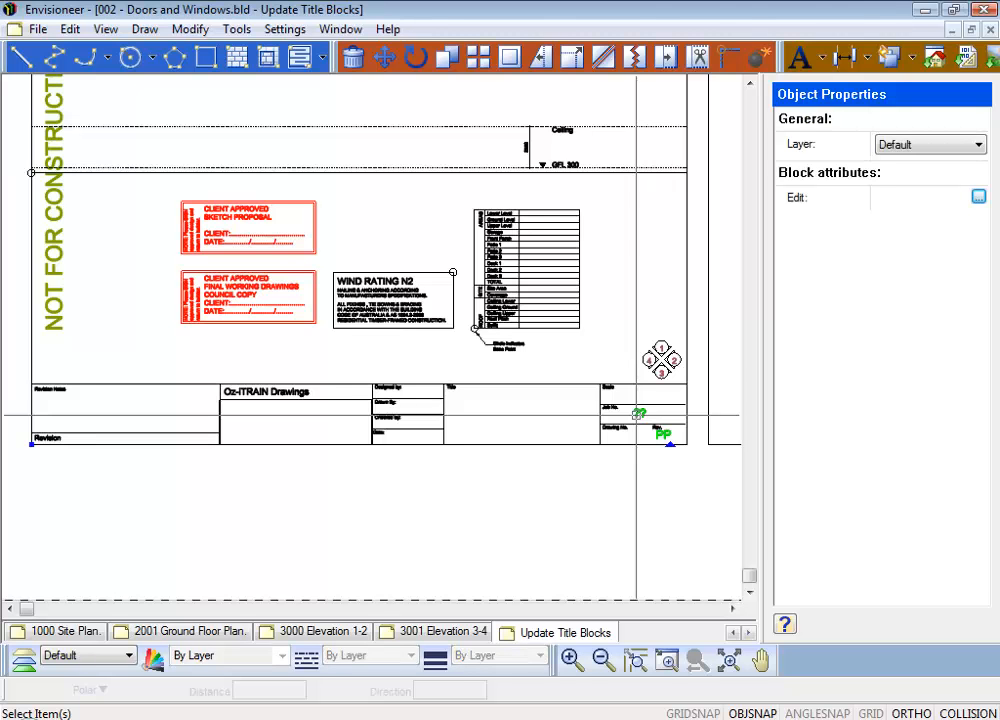
click(979, 198)
click(411, 270)
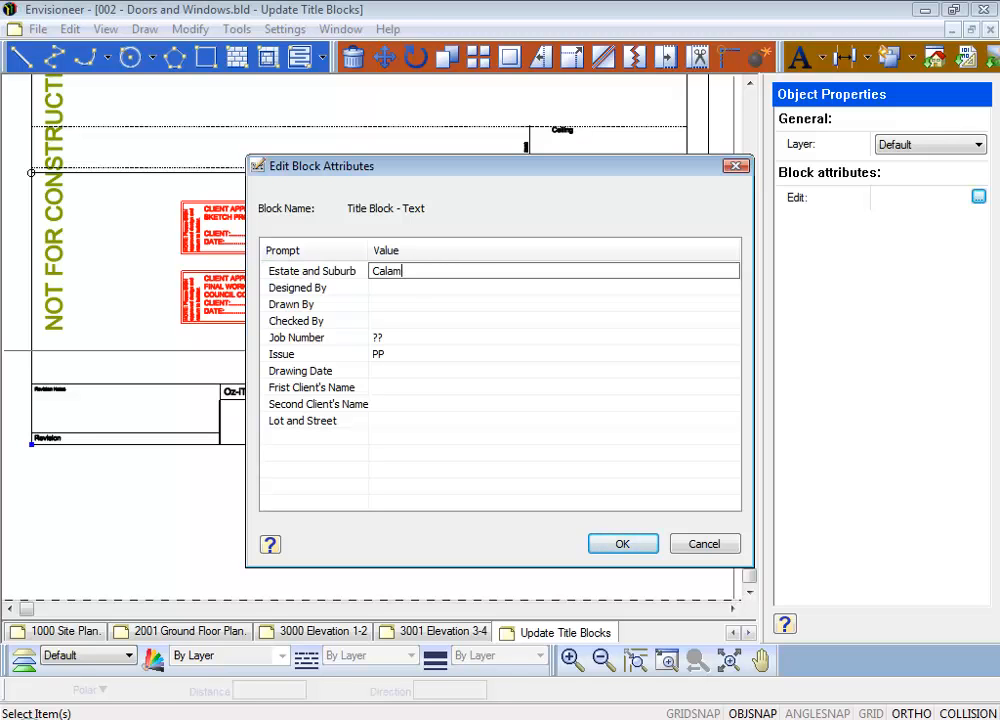
click(416, 287)
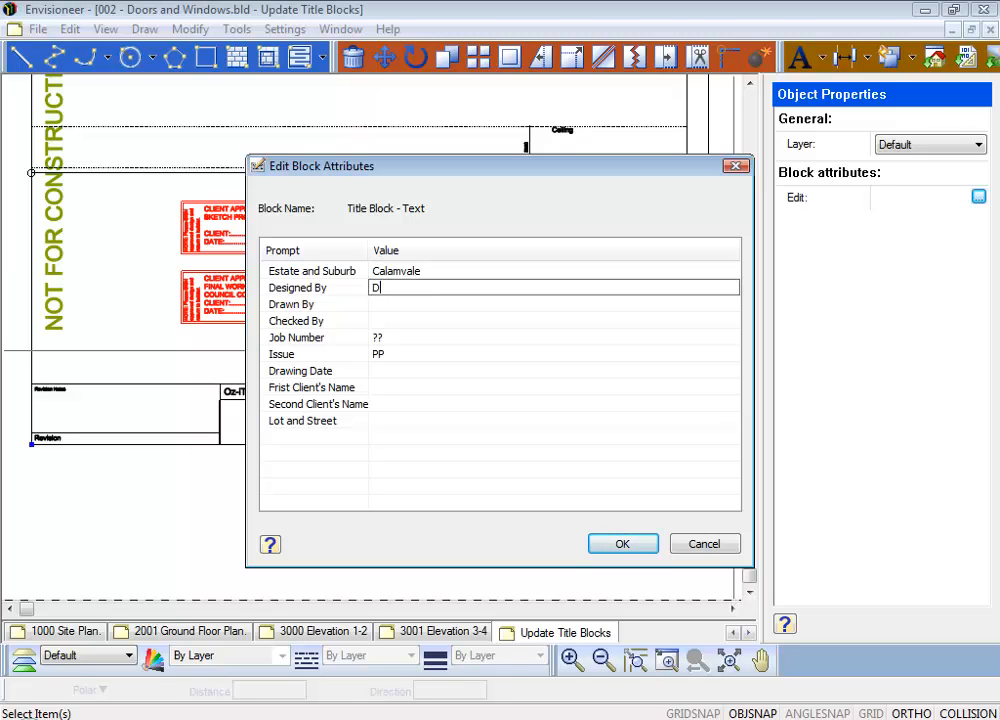
click(417, 304)
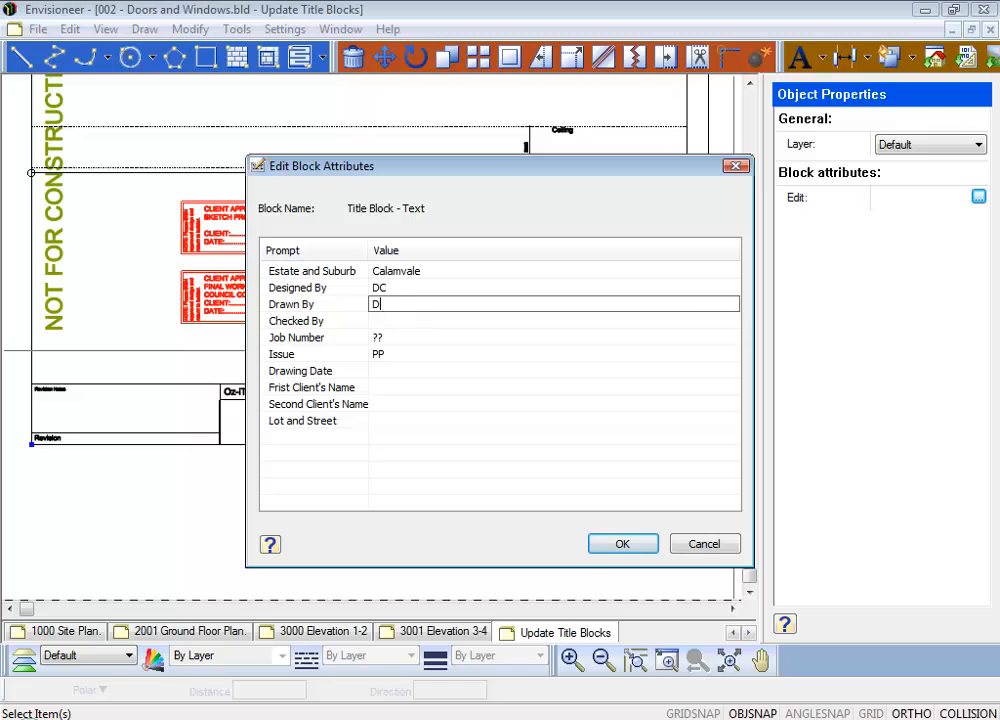
click(387, 320)
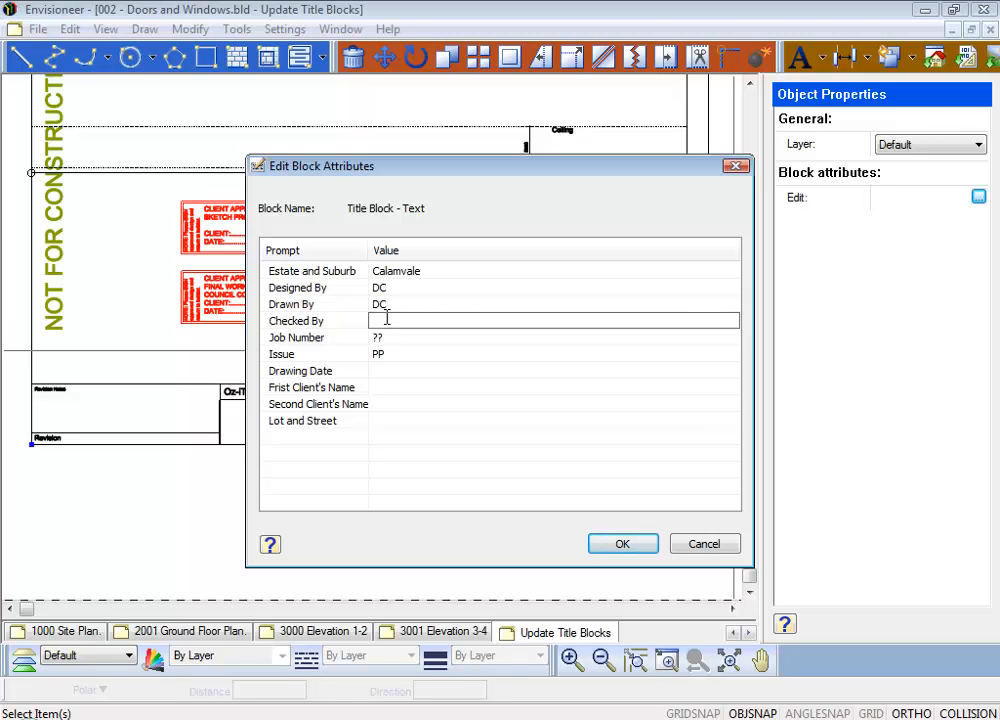
Step: Set the title text's Job Number to 345, Issue to BA and Drawing Date to 13/11/09
click(398, 338)
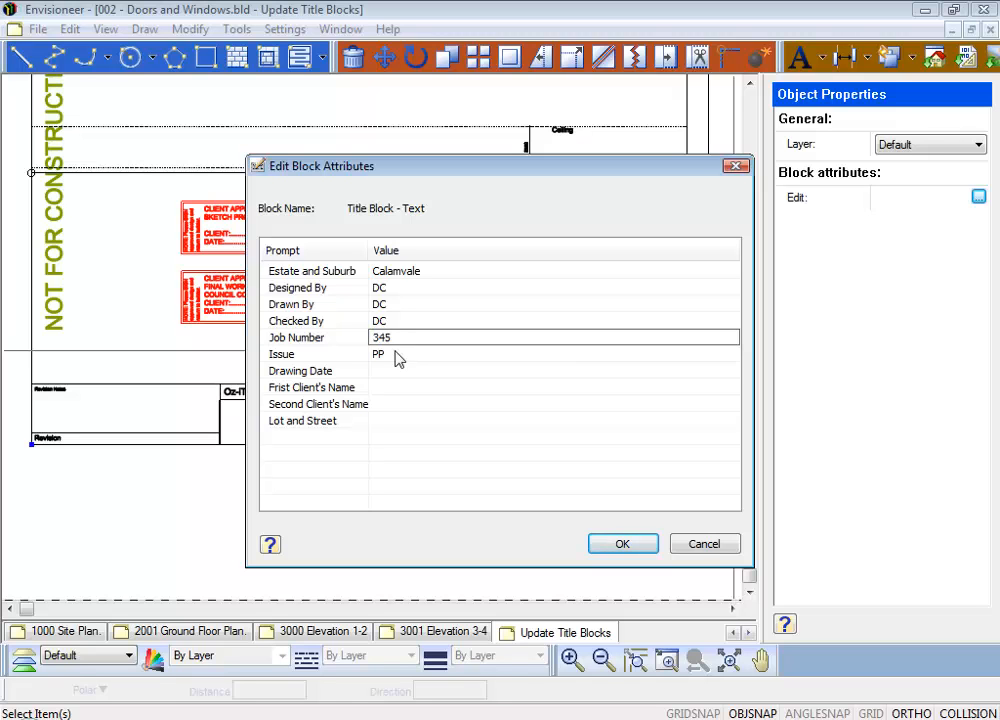
click(395, 354)
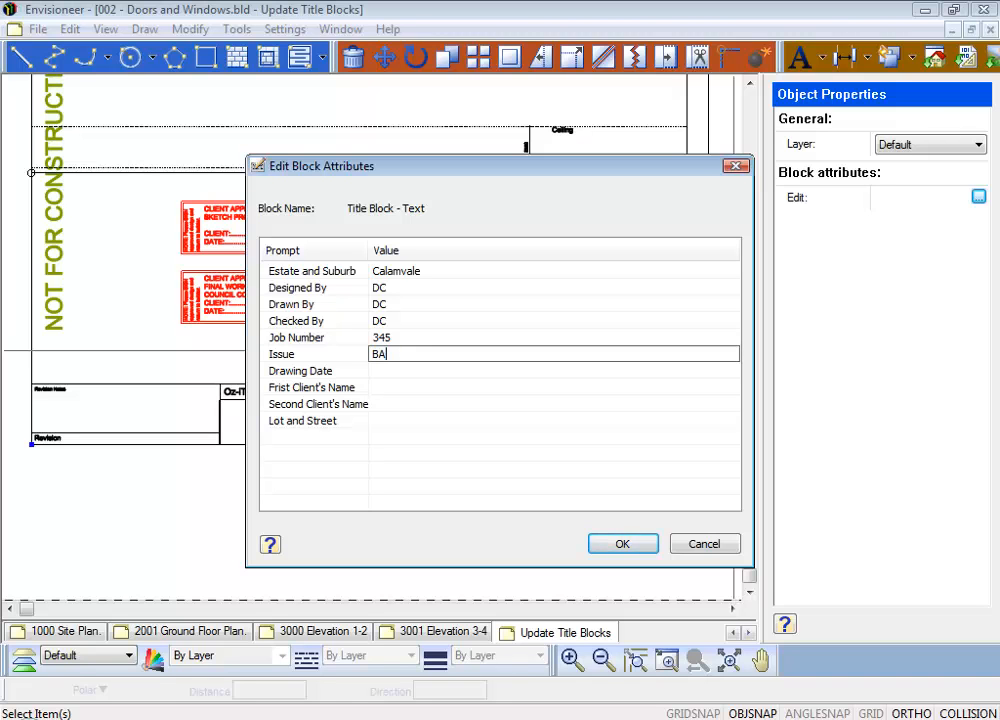
click(390, 371)
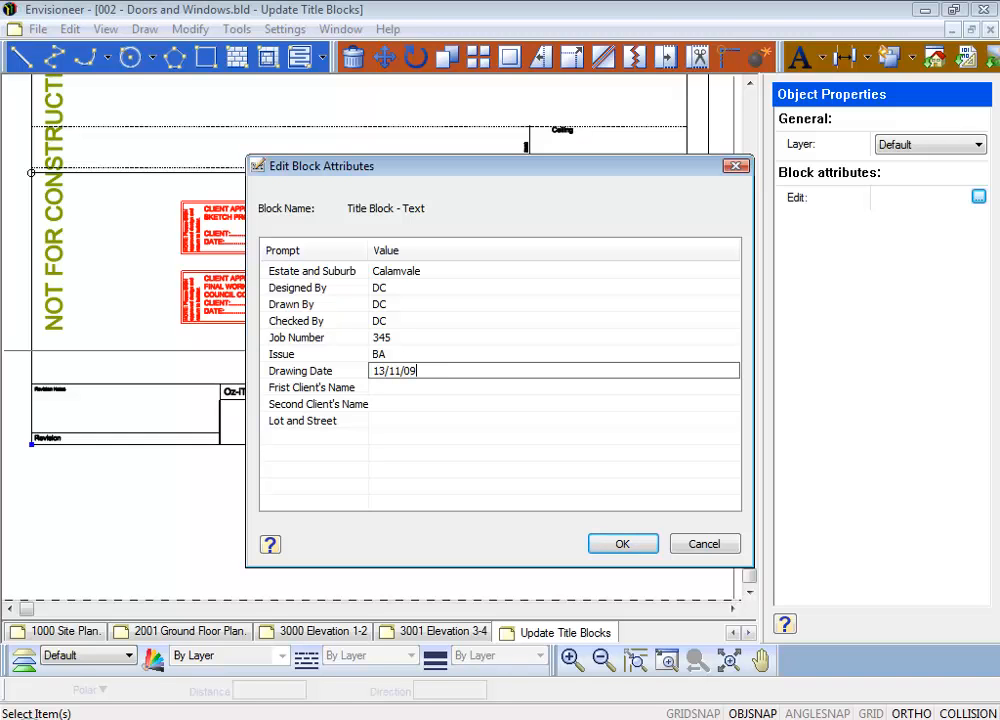
Step: Fill in both clients' names and the lot and street address, and apply the block attributes to the title text
click(389, 387)
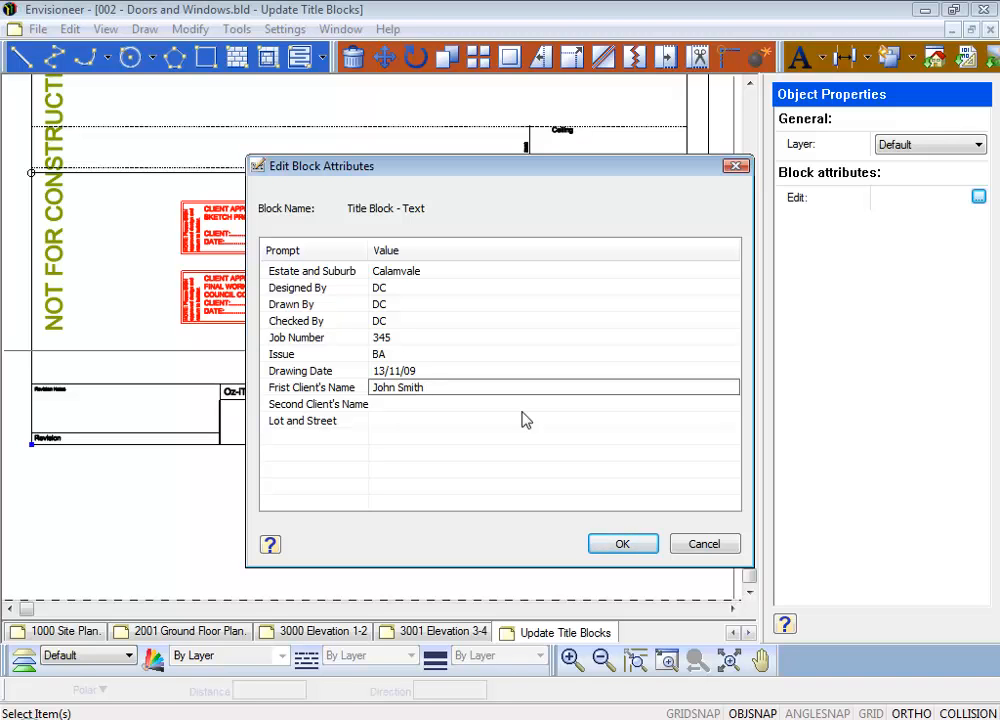
click(395, 404)
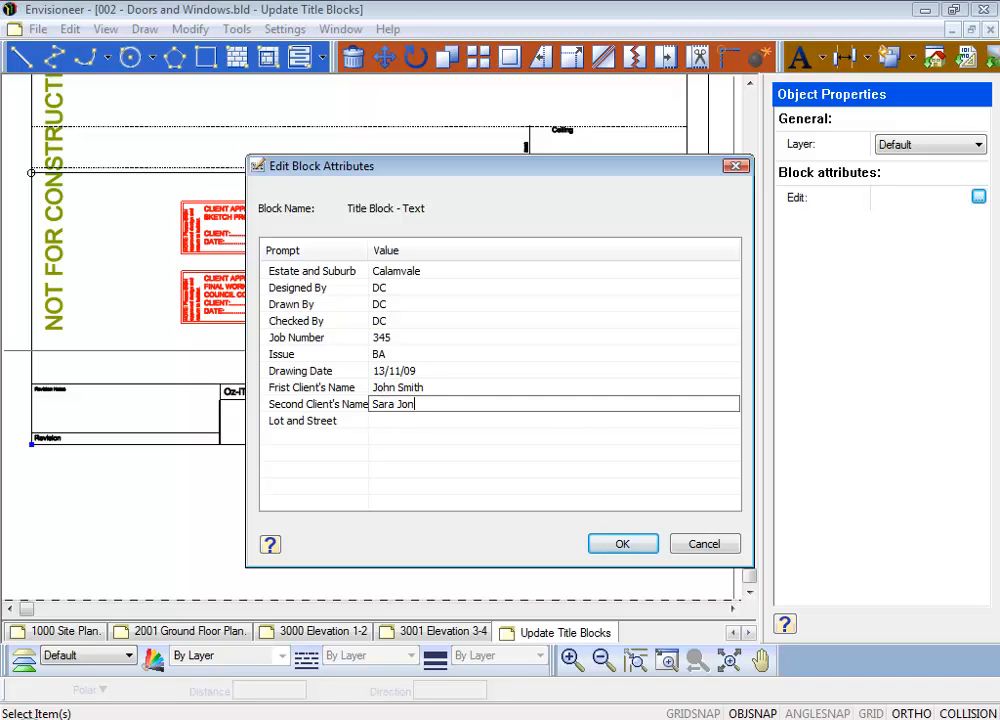
click(381, 420)
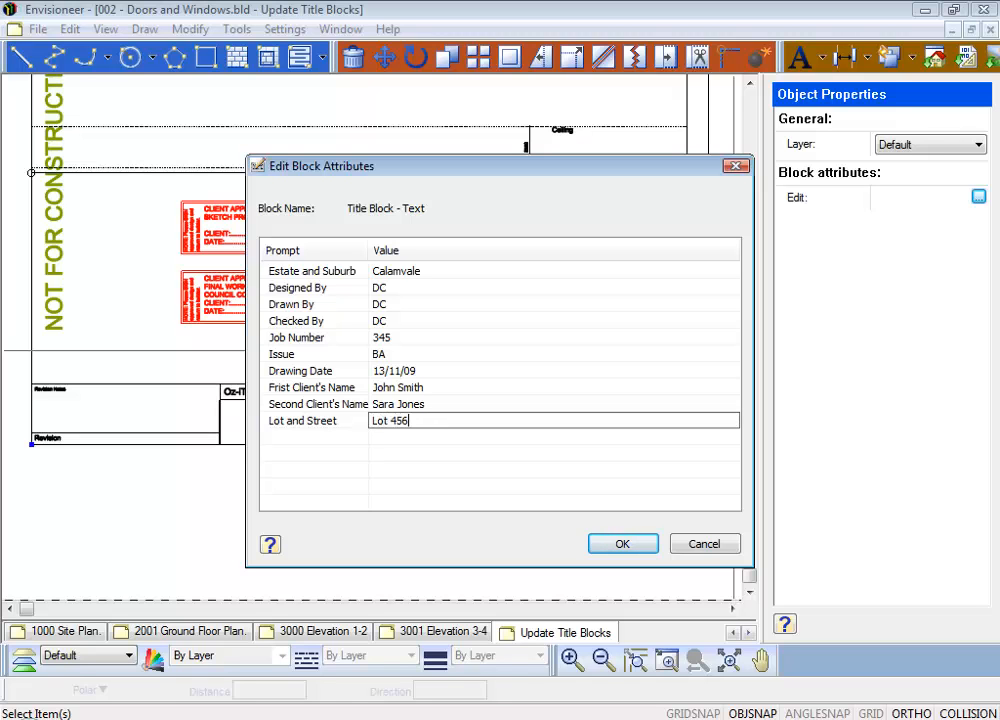
text(Lot 45 Gow Street)
click(632, 546)
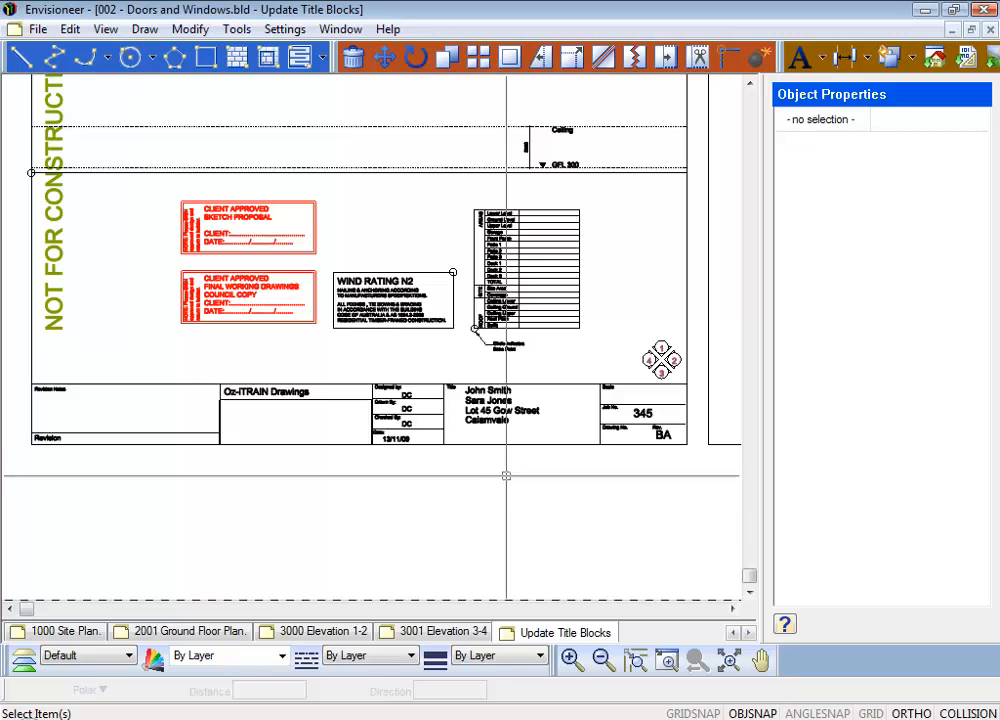
Step: Examine the updated title text group, including its initials, job number and revision fields
click(437, 419)
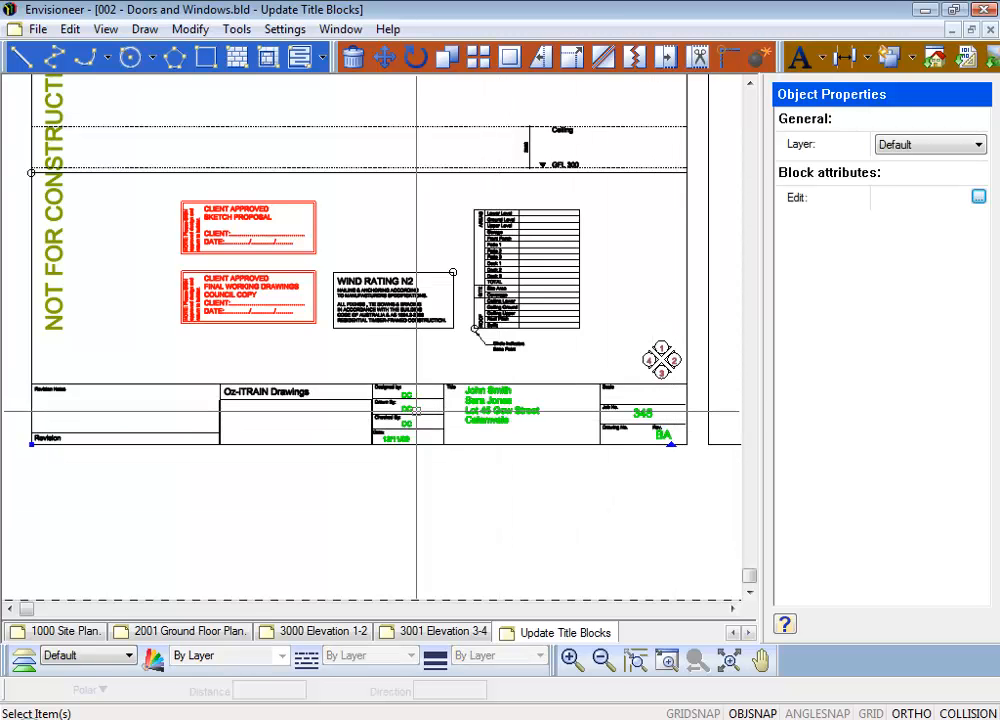
click(540, 467)
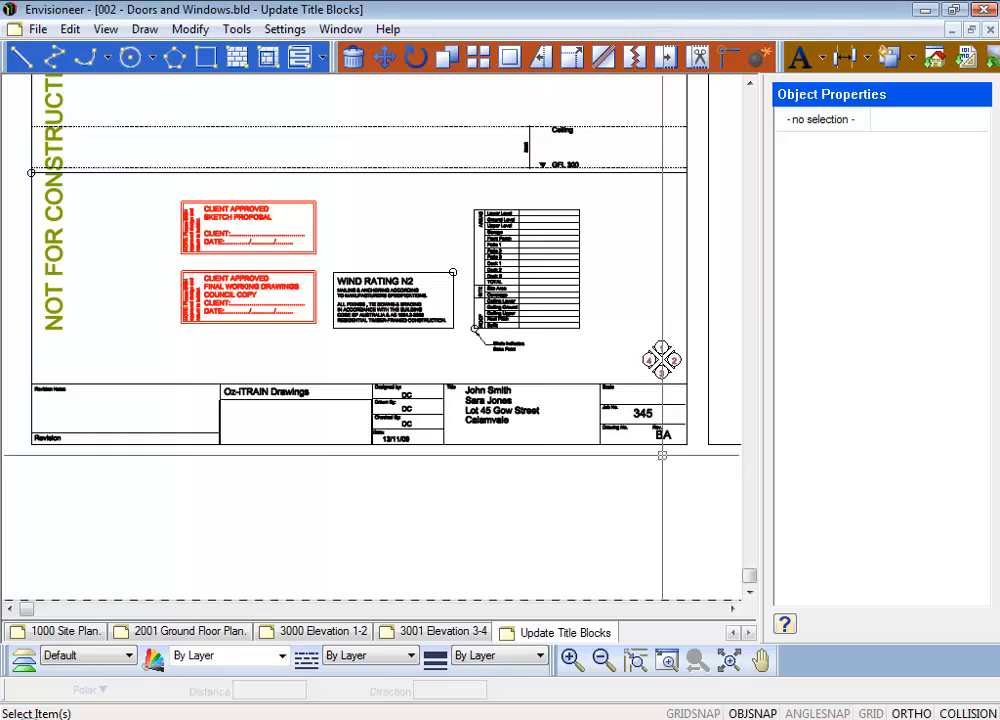
scroll(686, 462, up, 3)
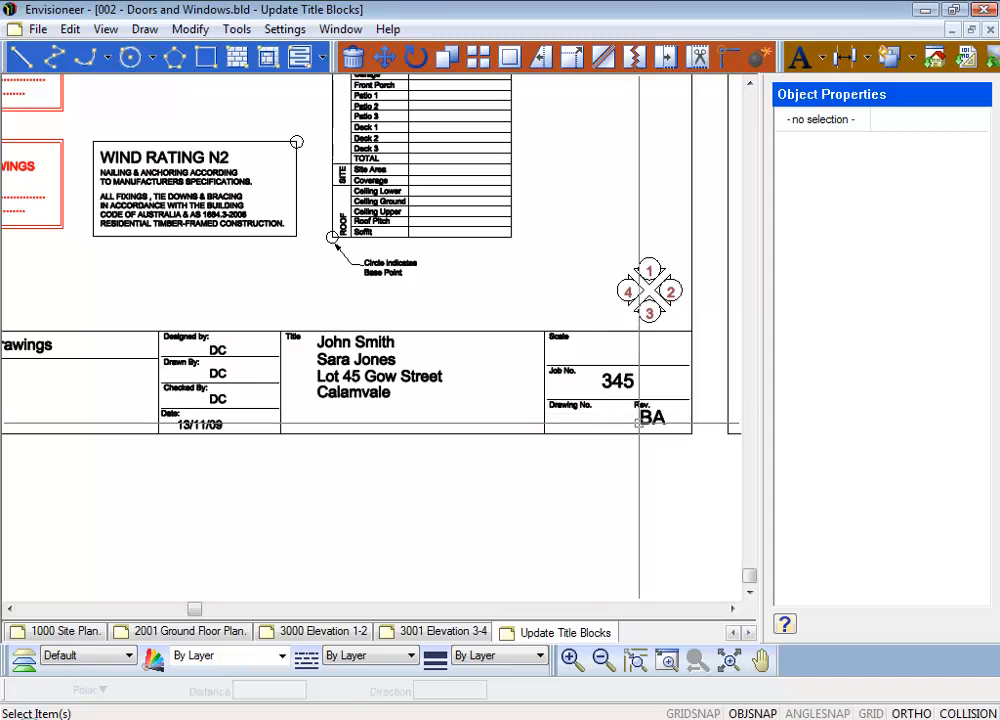
scroll(620, 462, down, 1)
scroll(626, 470, down, 3)
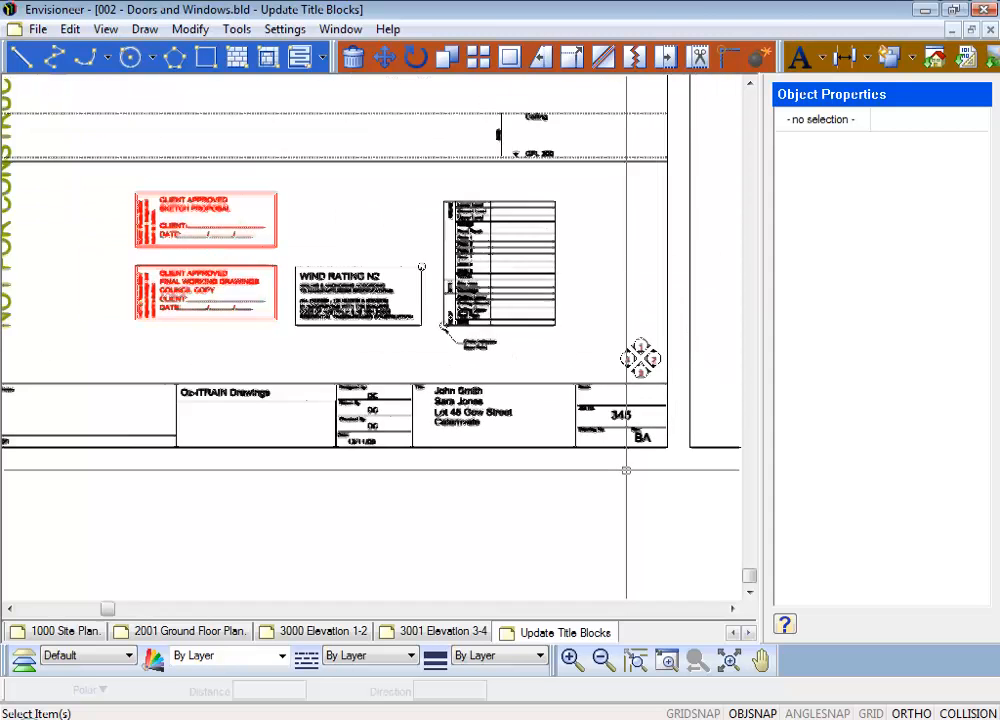
Step: Check the job number and revision text in the title block on the 3001 Elevation 3-4 sheet
click(428, 636)
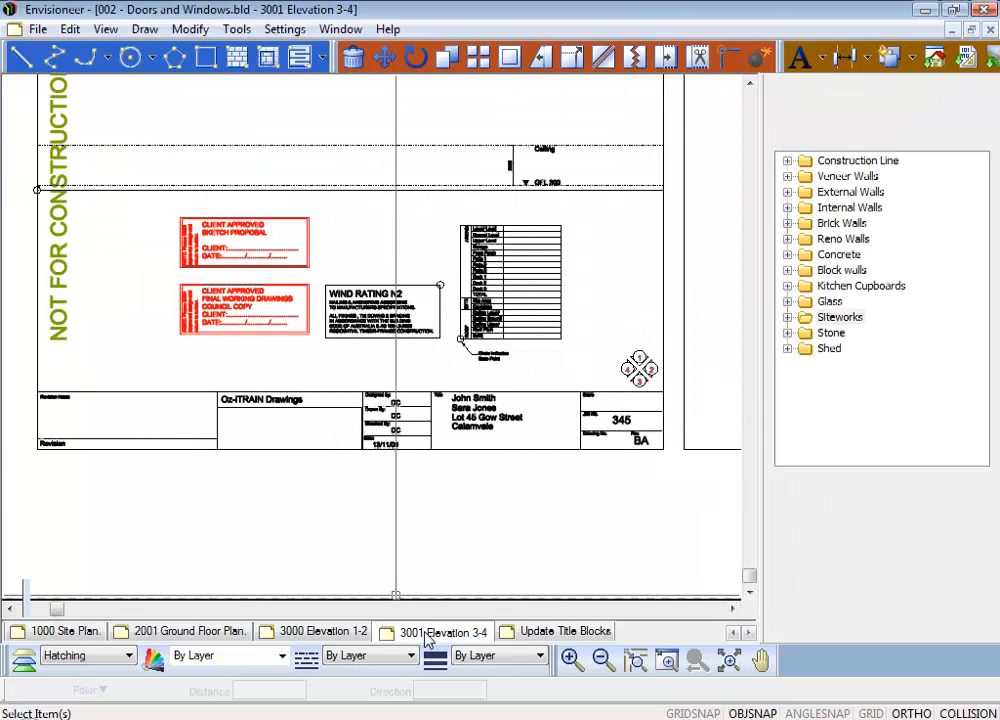
click(699, 576)
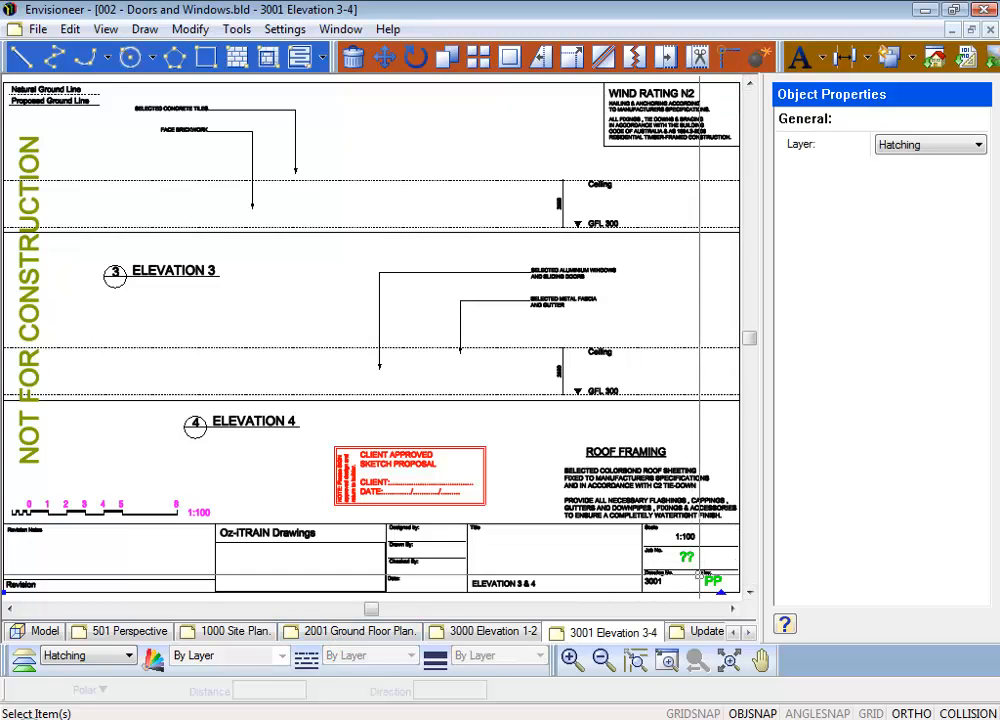
key(Escape)
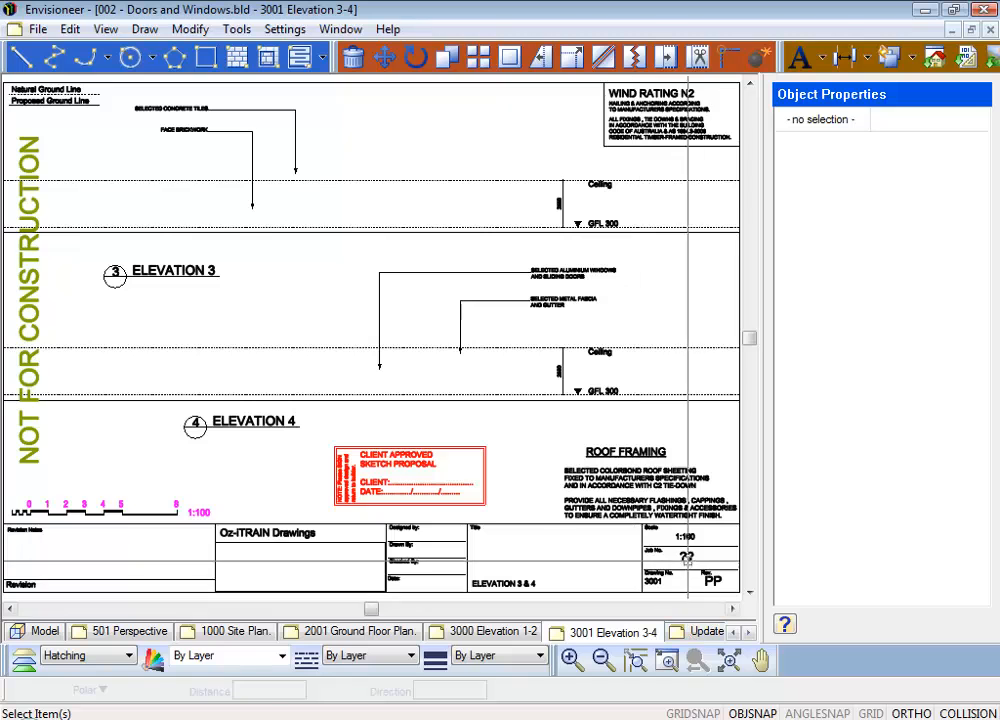
scroll(702, 562, up, 4)
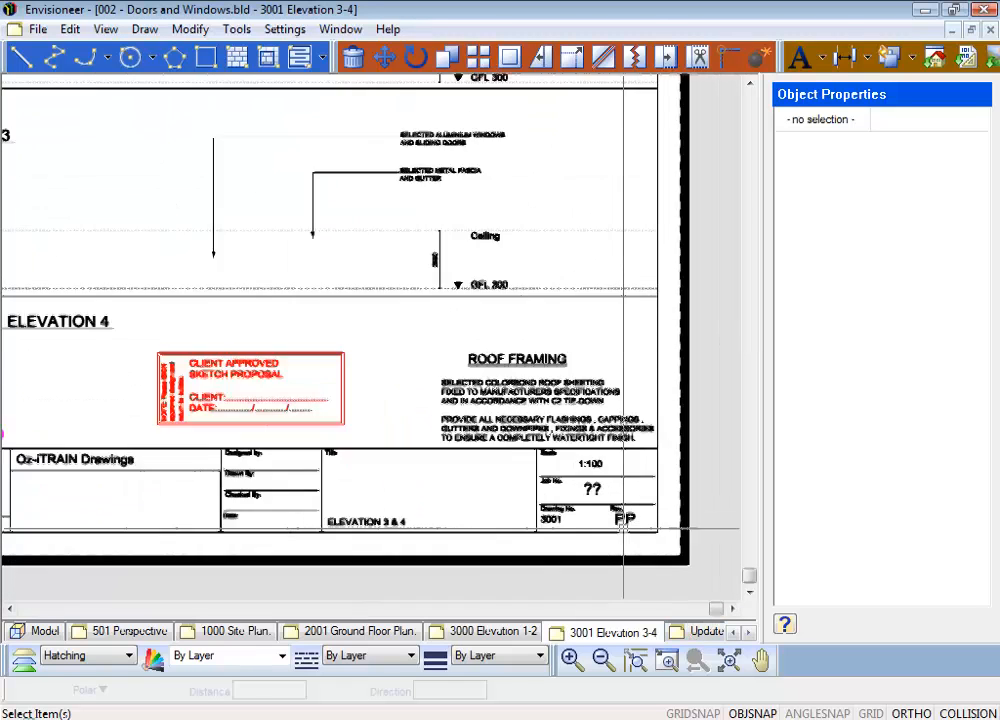
click(590, 463)
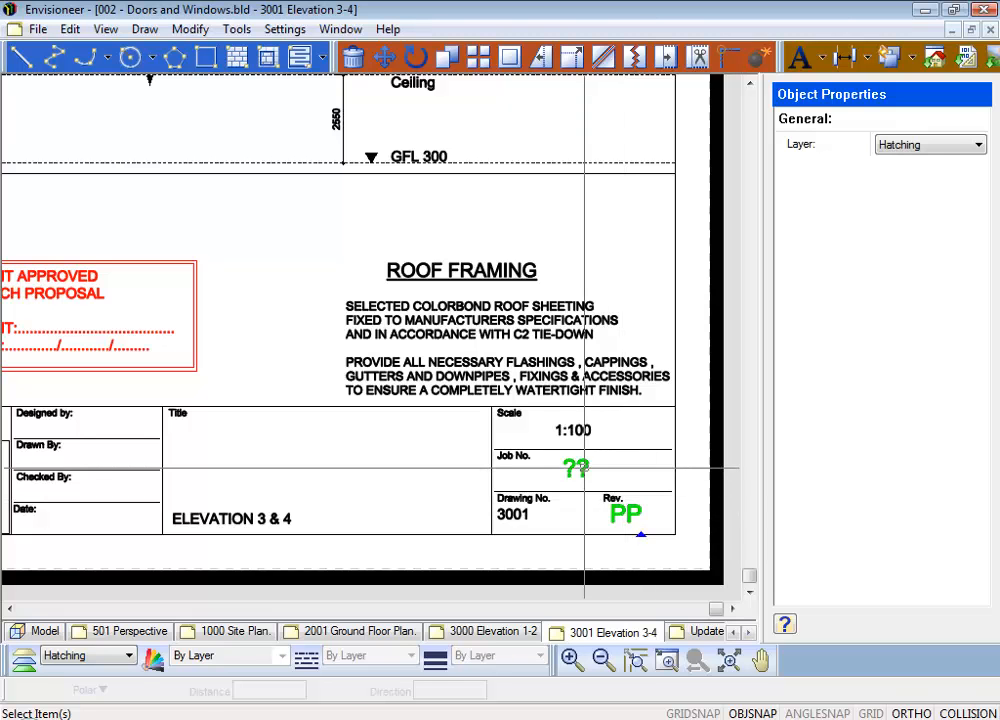
Step: On the Update Title Blocks sheet, start redefining the Title Text All Sheets block with its base point at the border's lower-left corner
click(703, 631)
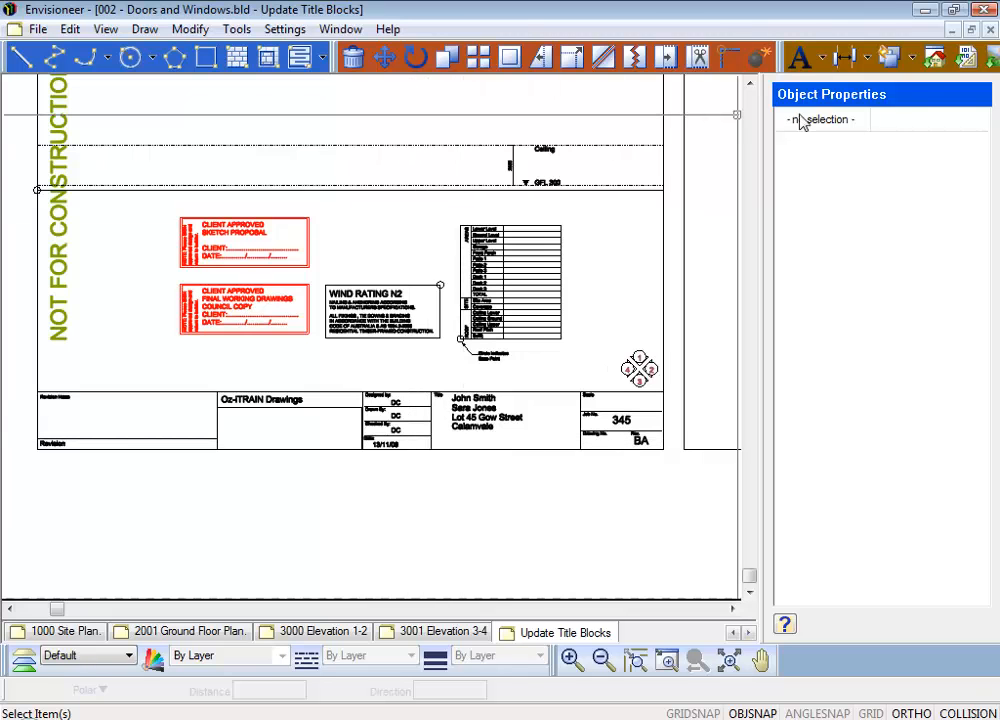
click(909, 57)
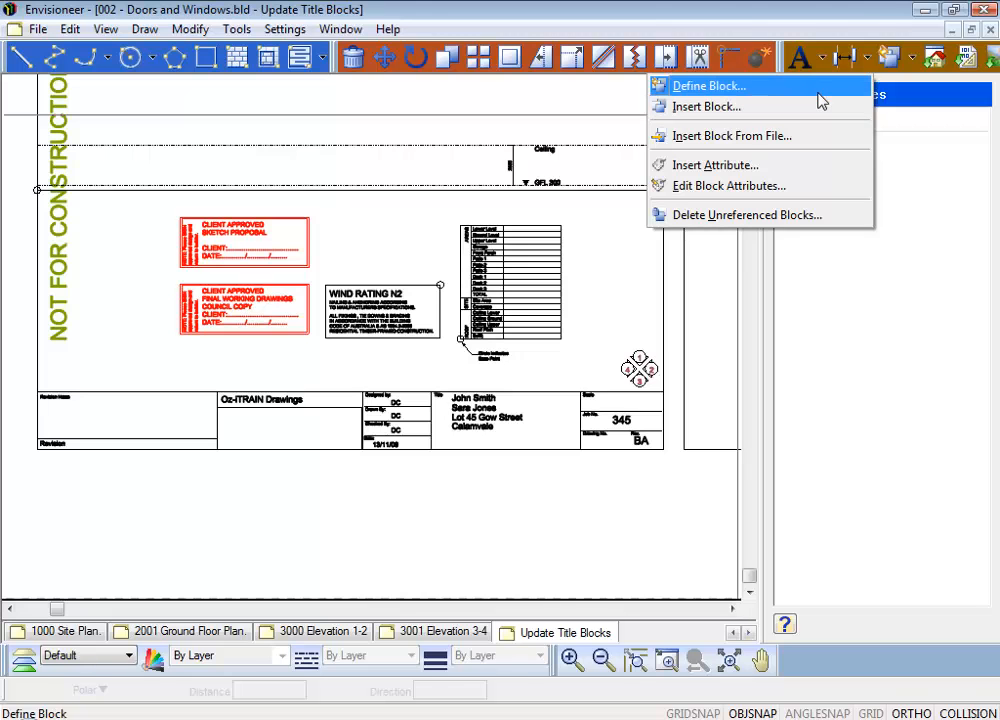
click(695, 90)
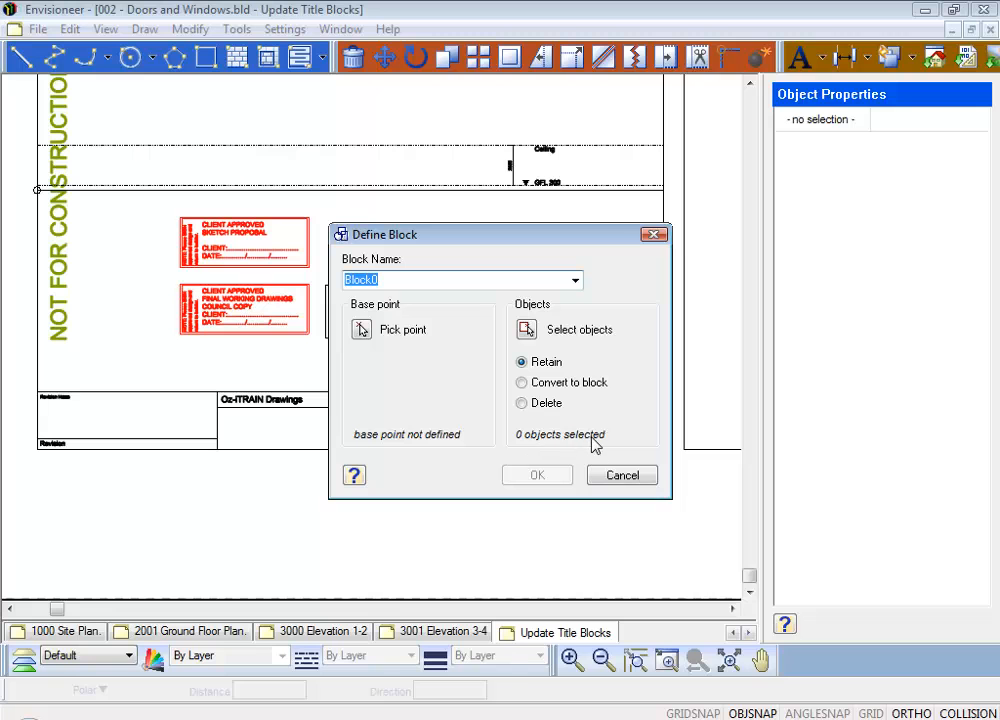
click(576, 285)
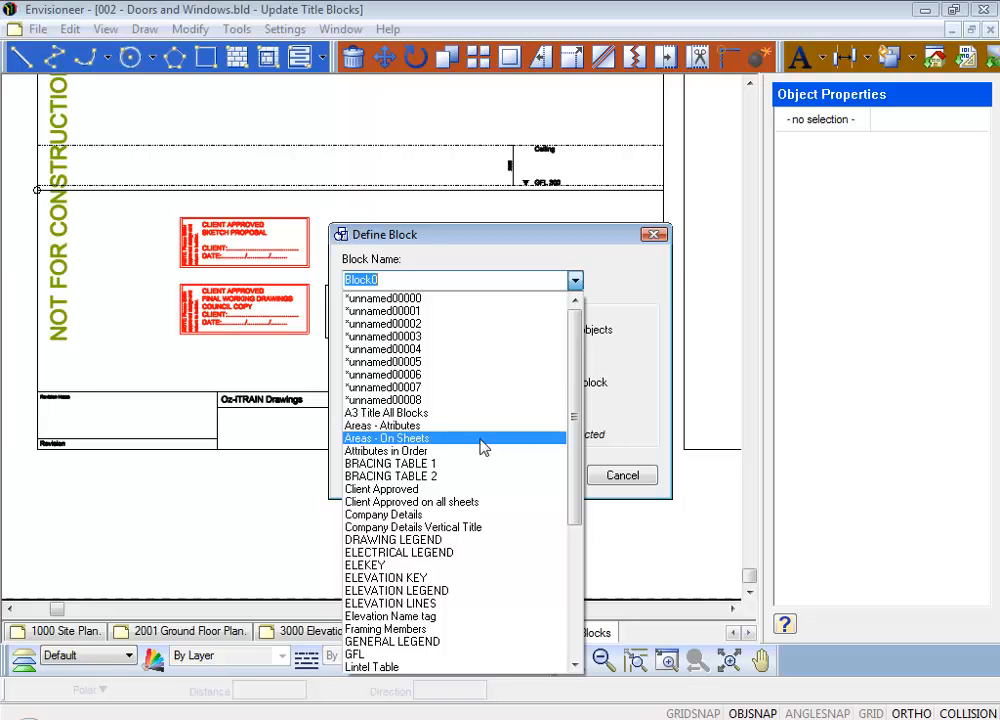
drag(578, 415, 574, 584)
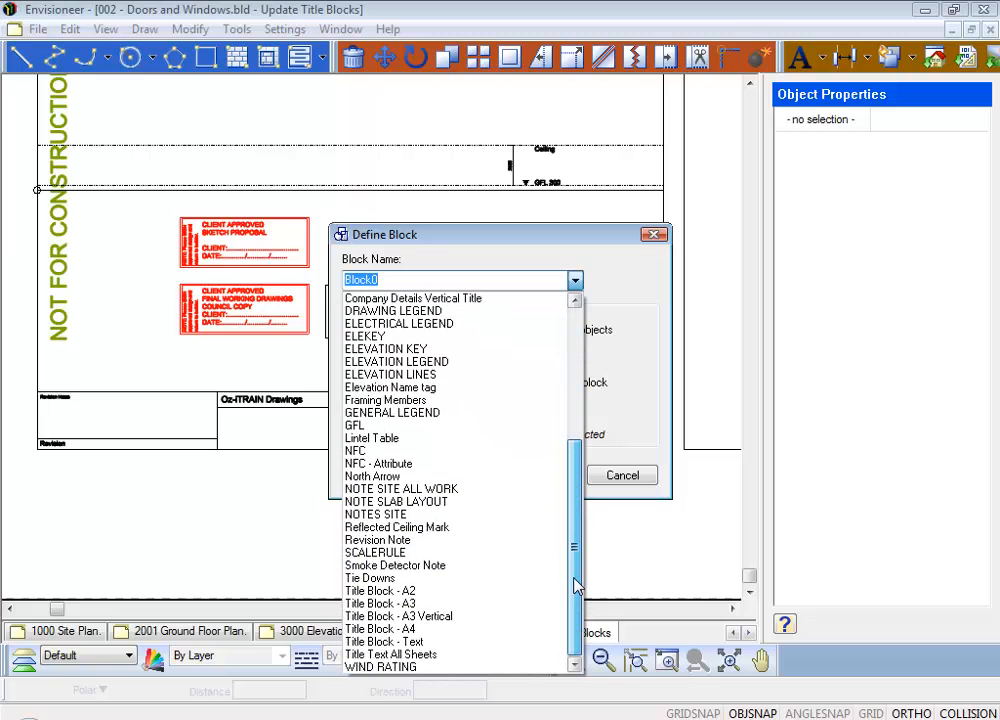
click(380, 656)
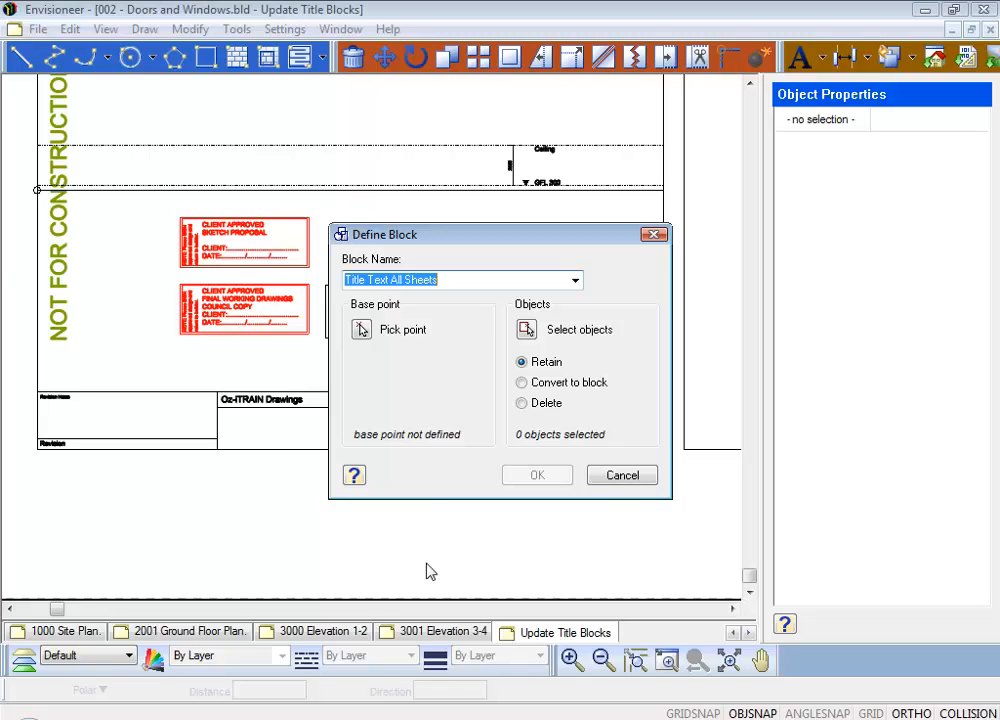
click(362, 331)
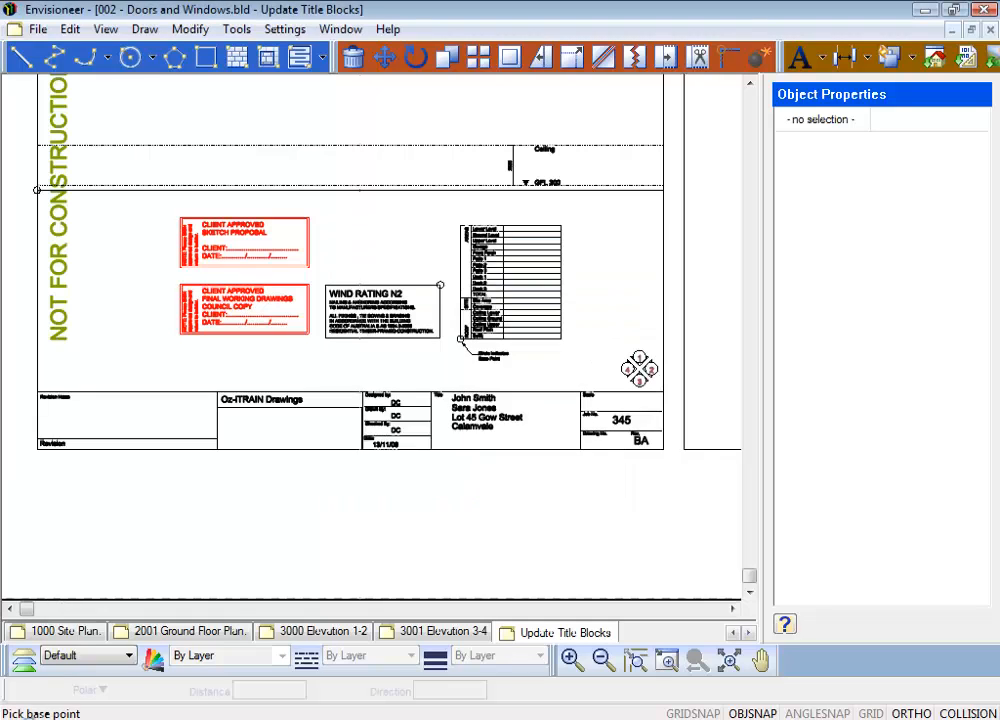
click(37, 449)
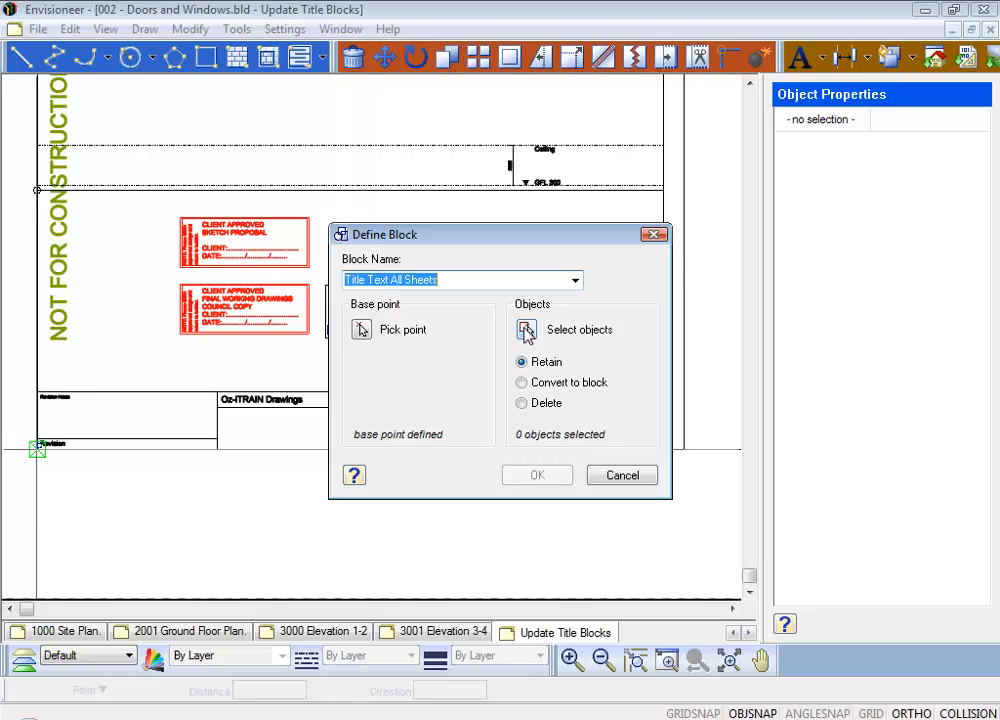
Step: Select the title text group as the block's object and overwrite the existing Title Text All Sheets definition
click(527, 331)
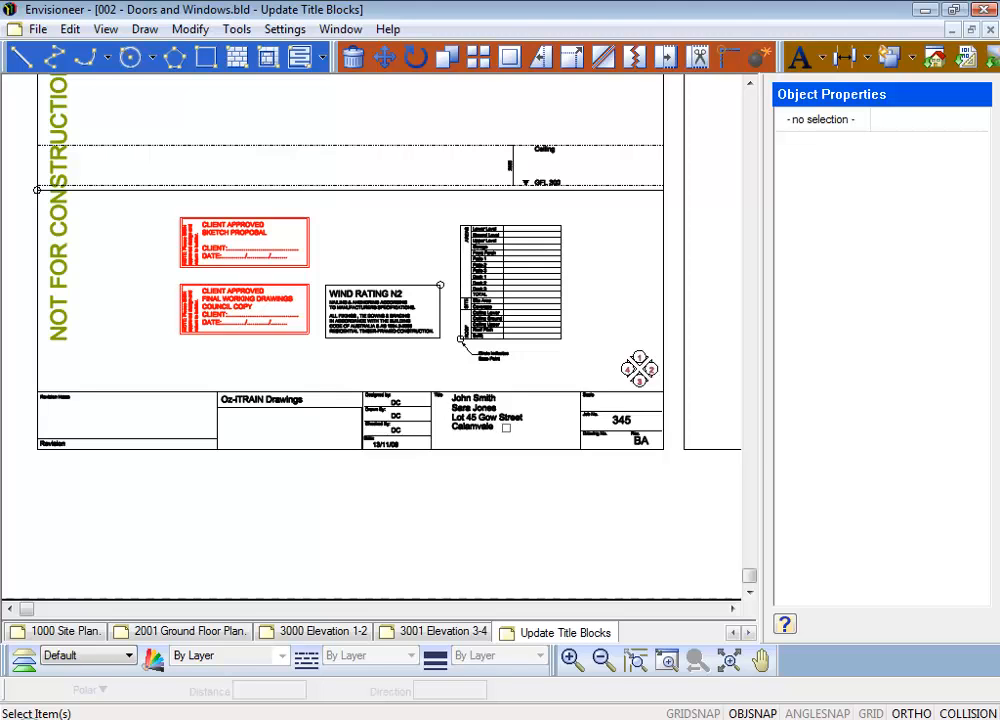
drag(464, 418, 459, 413)
right_click(460, 411)
click(507, 425)
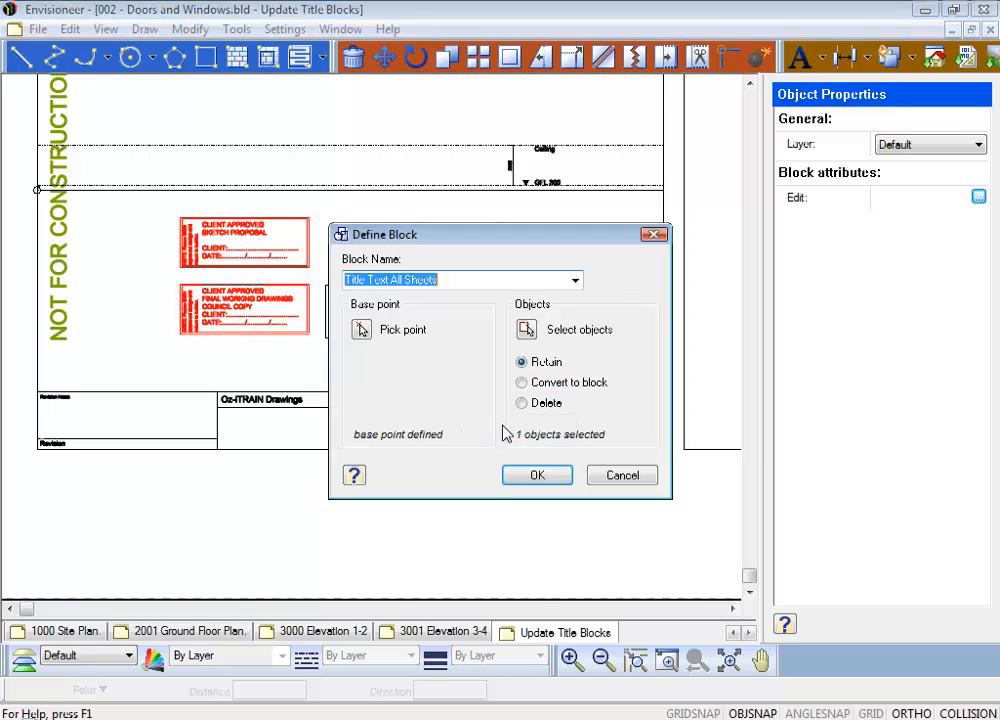
click(537, 477)
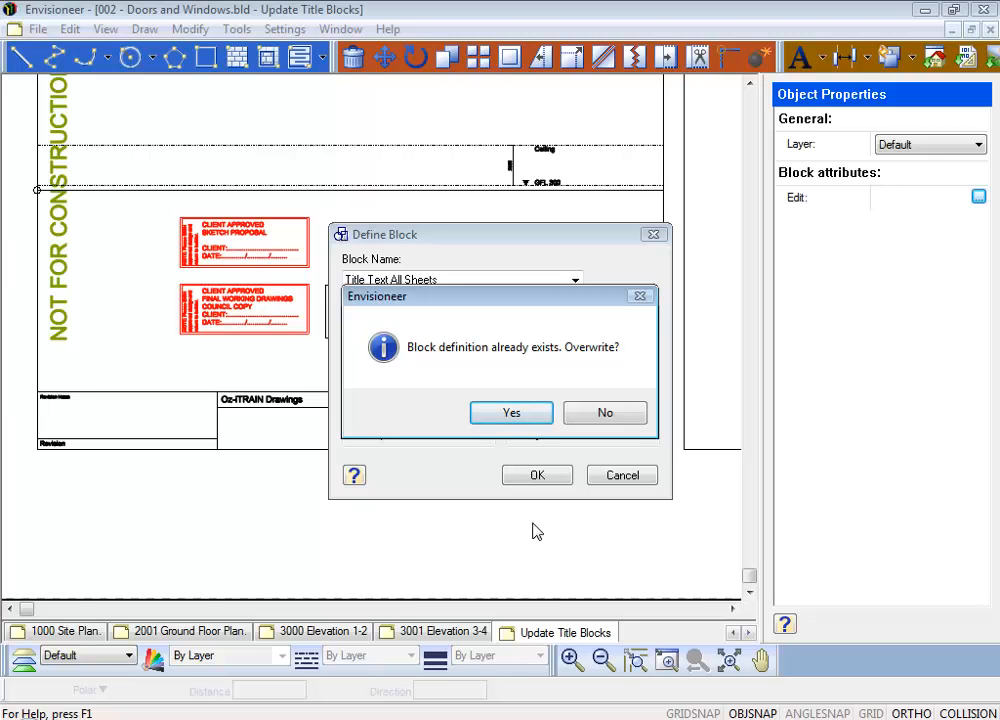
click(512, 416)
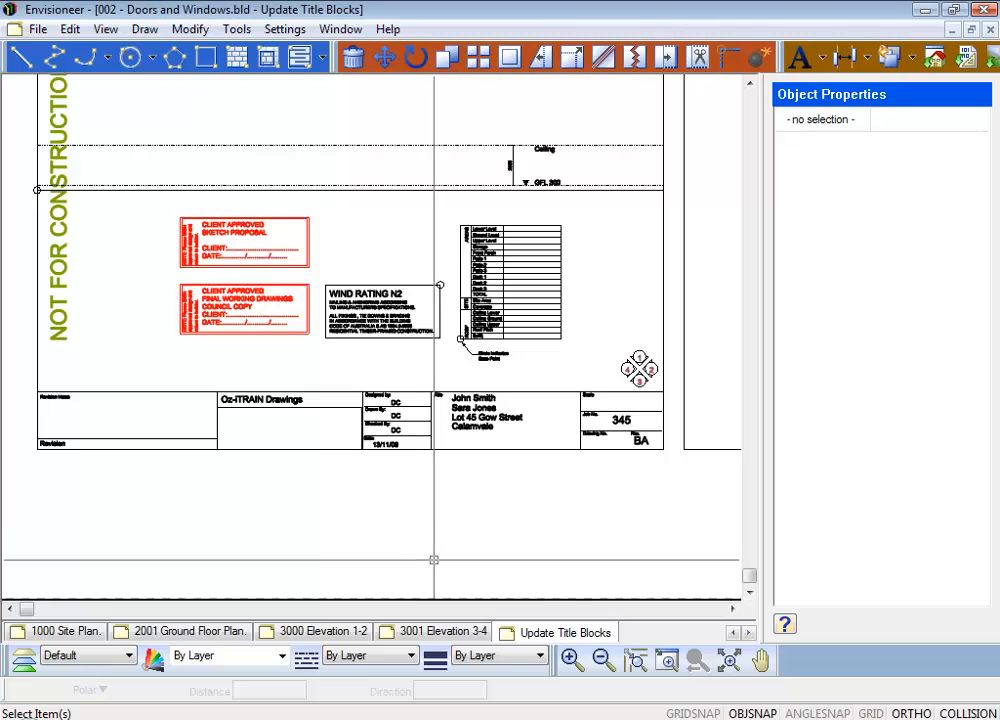
Step: Check the title text on the 3001 Elevation 3-4, 2001 Ground Floor Plan and 1000 Site Plan sheets
click(432, 632)
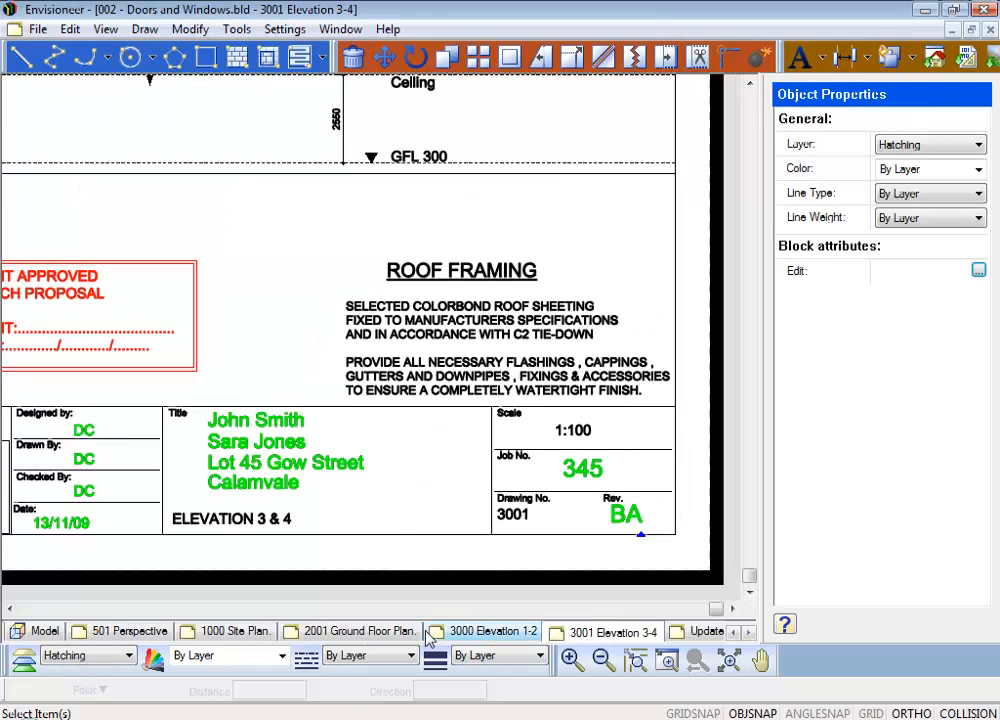
click(306, 634)
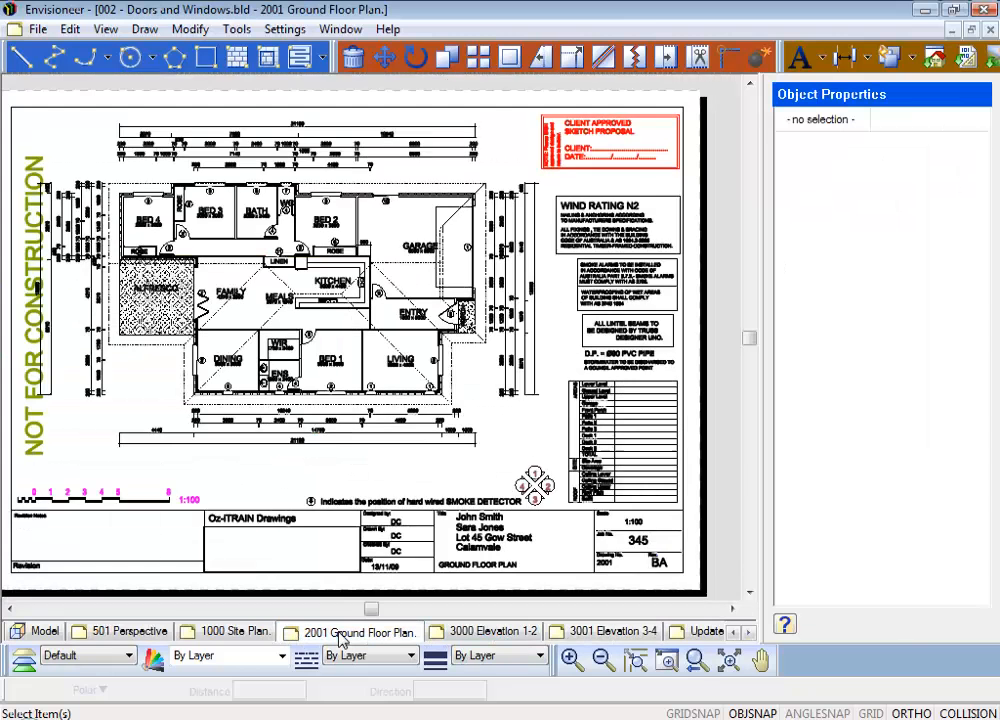
click(262, 633)
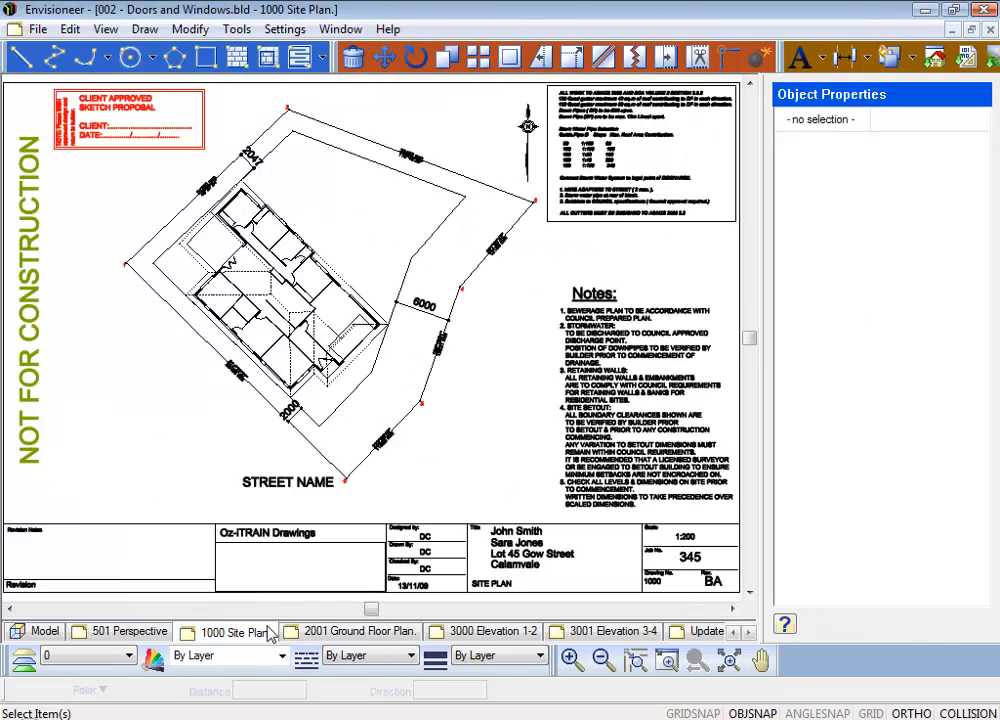
Step: Activate the 4001 Cross Section 1 paper sheet in the View Manager
click(105, 29)
click(153, 272)
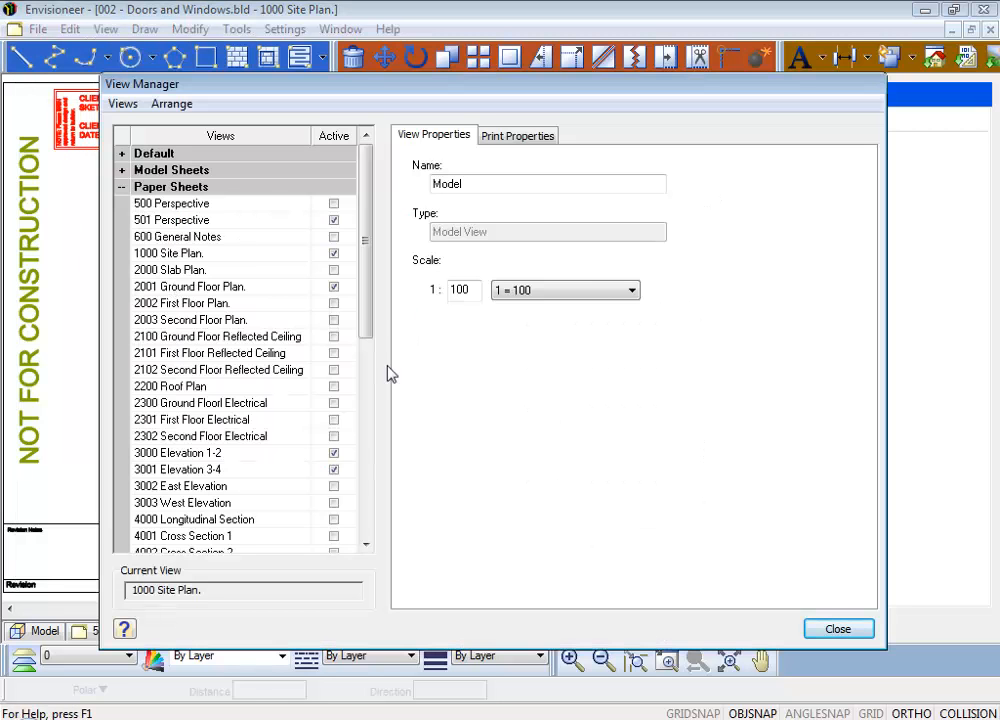
drag(367, 263, 372, 355)
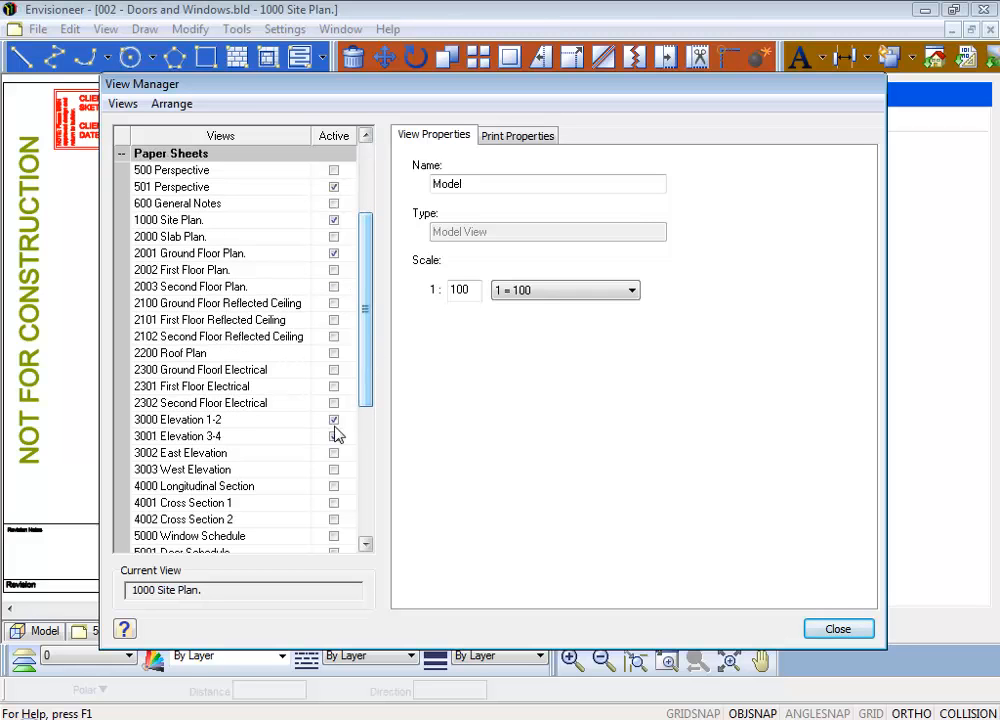
click(334, 503)
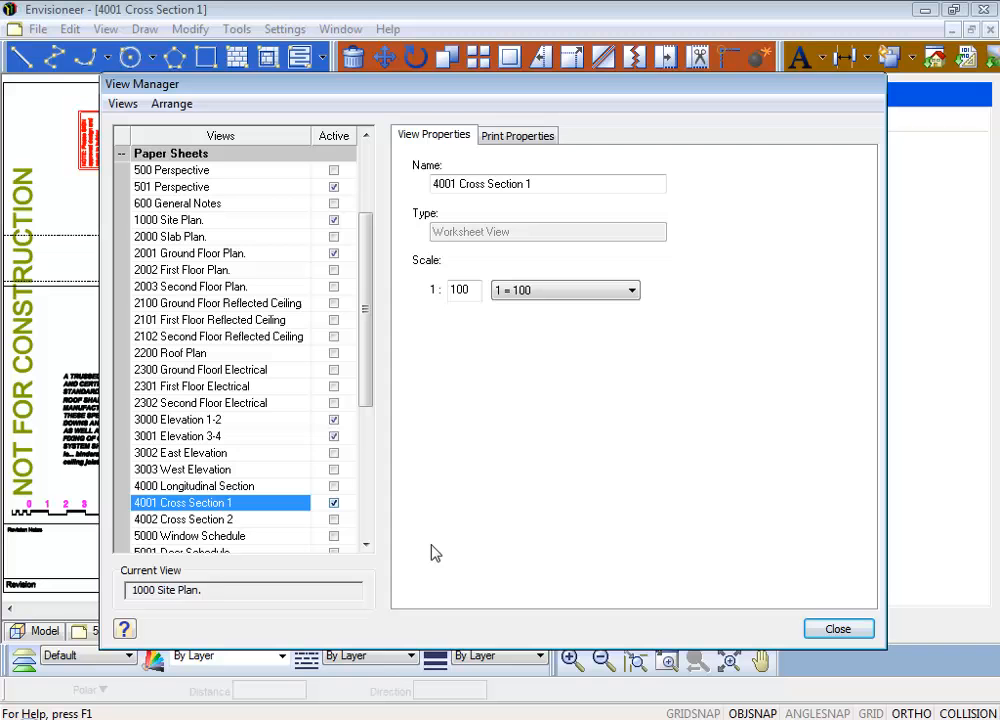
click(836, 628)
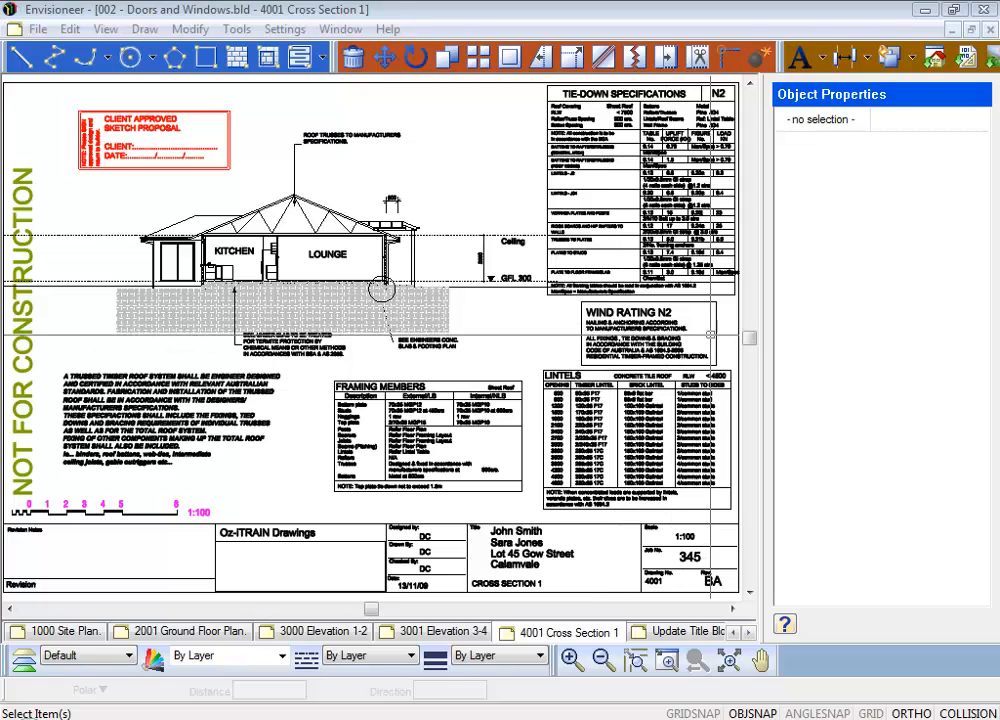
Step: Examine the Wind Rating N2 note block on the 4001 Cross Section 1 sheet and view the 2001 Ground Floor Plan
scroll(711, 335, up, 4)
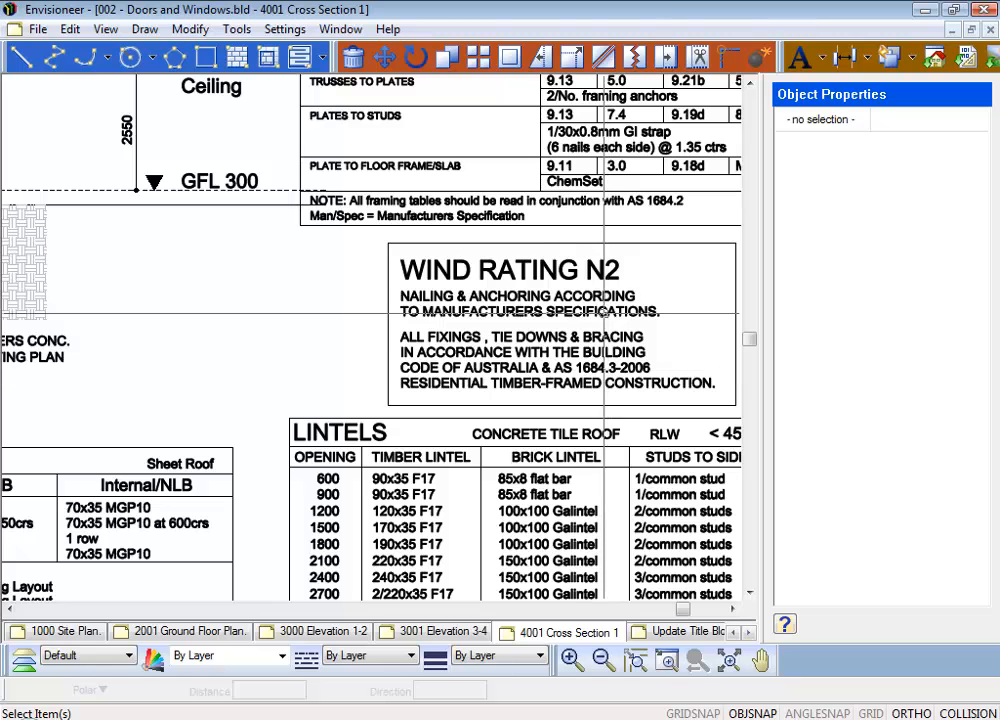
click(603, 312)
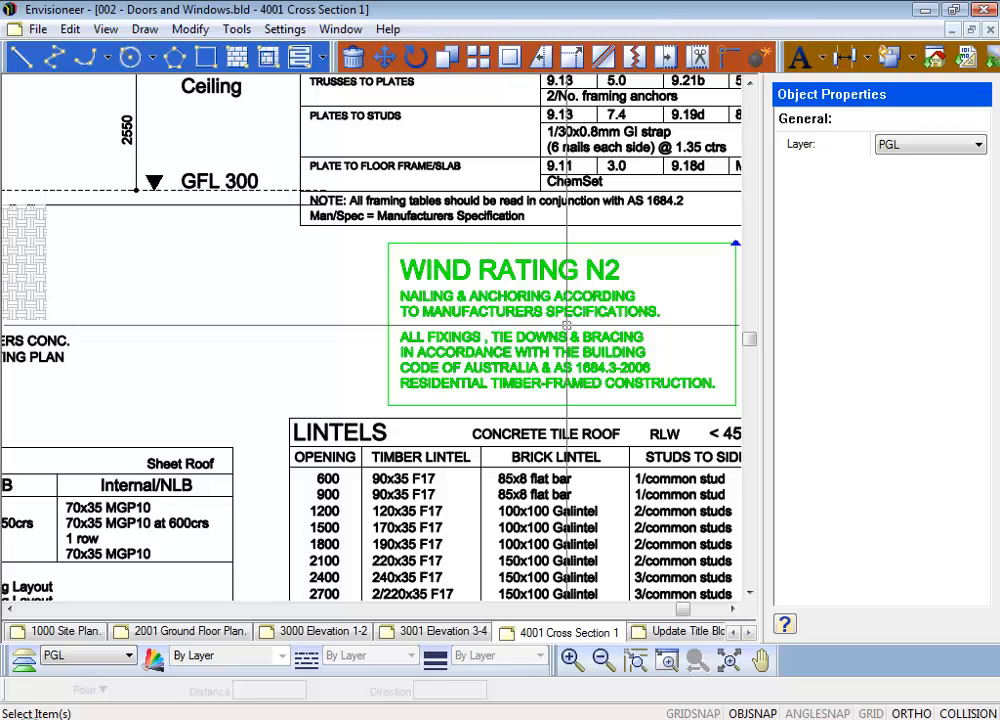
click(216, 635)
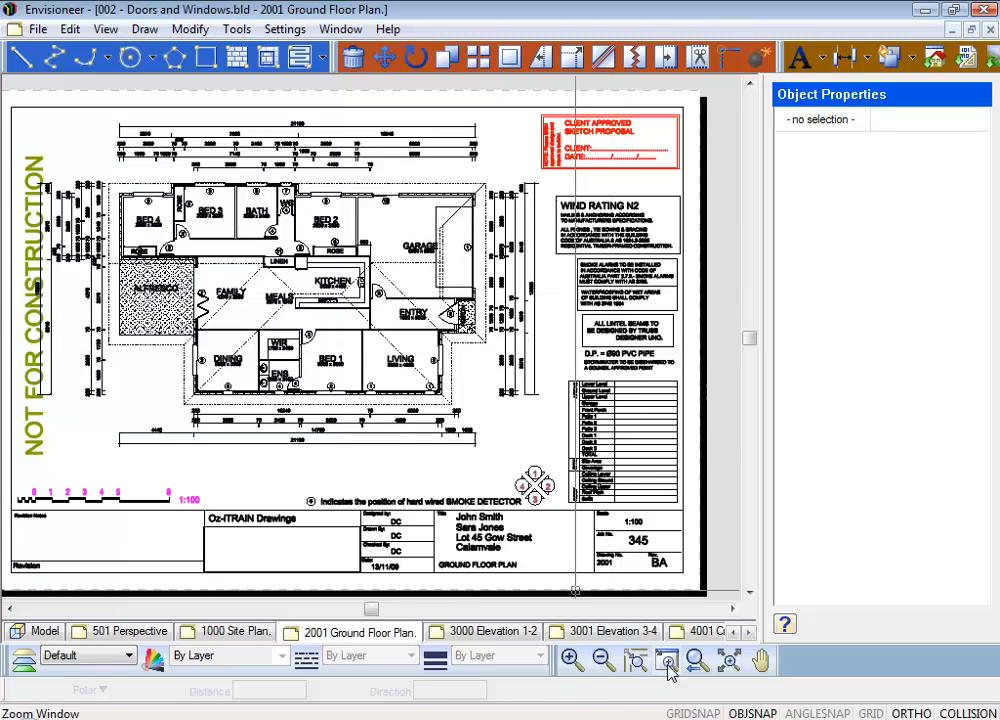
Step: On the Update Title Blocks sheet, examine the Wind Rating note's surroundings and select the Final Working Drawings approval stamp
click(749, 632)
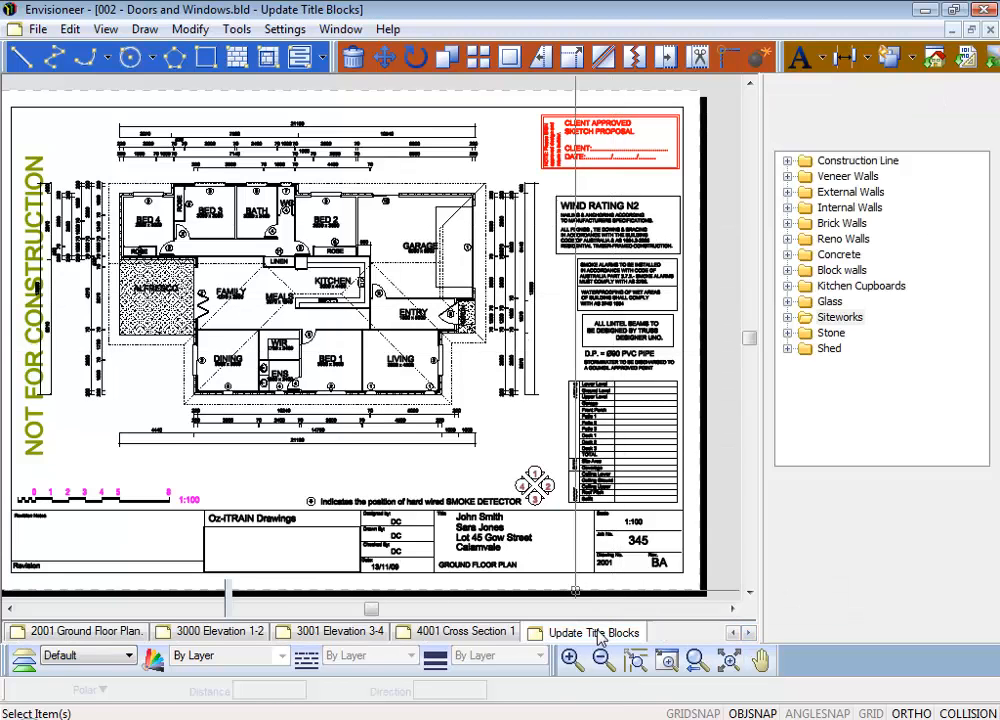
click(595, 632)
scroll(405, 327, up, 2)
scroll(405, 327, up, 1)
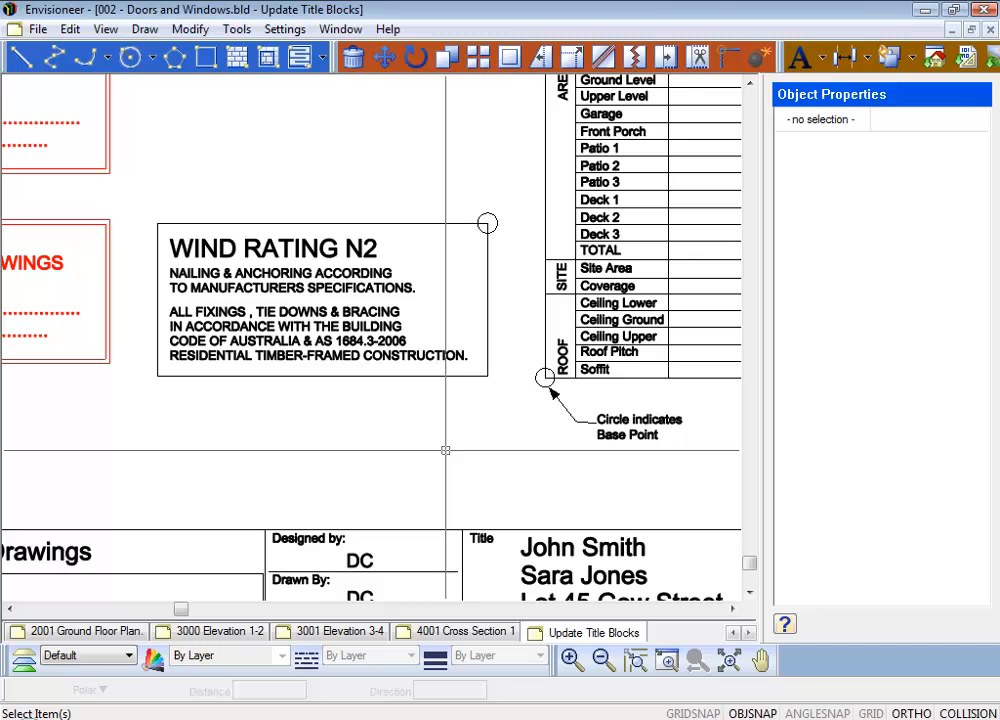
middle_drag(445, 450, 705, 476)
scroll(674, 473, down, 1)
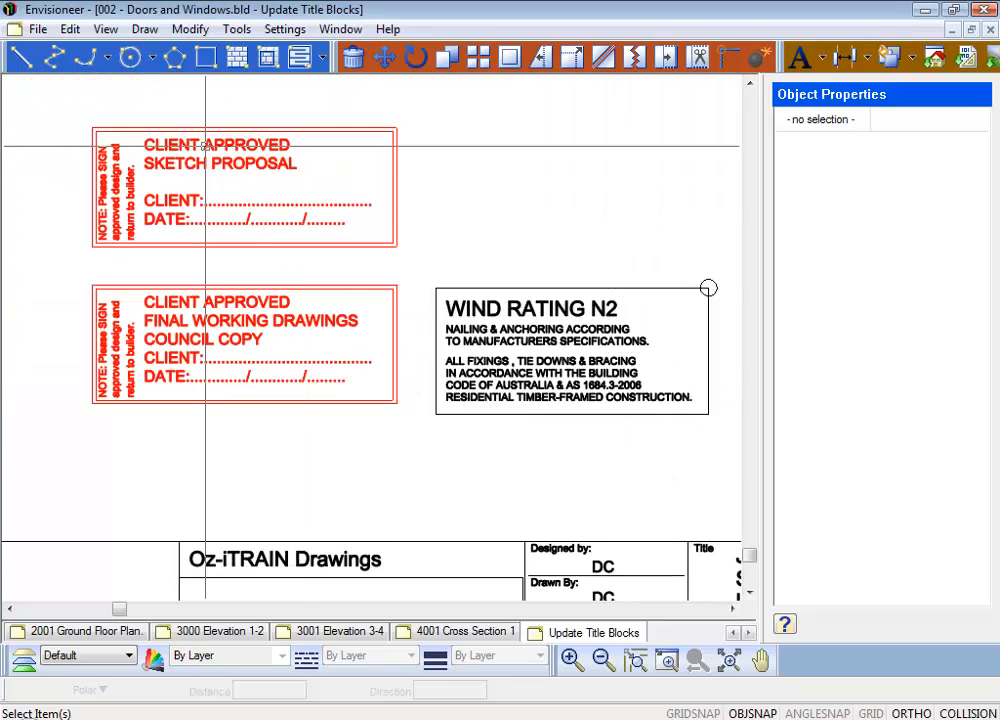
click(157, 405)
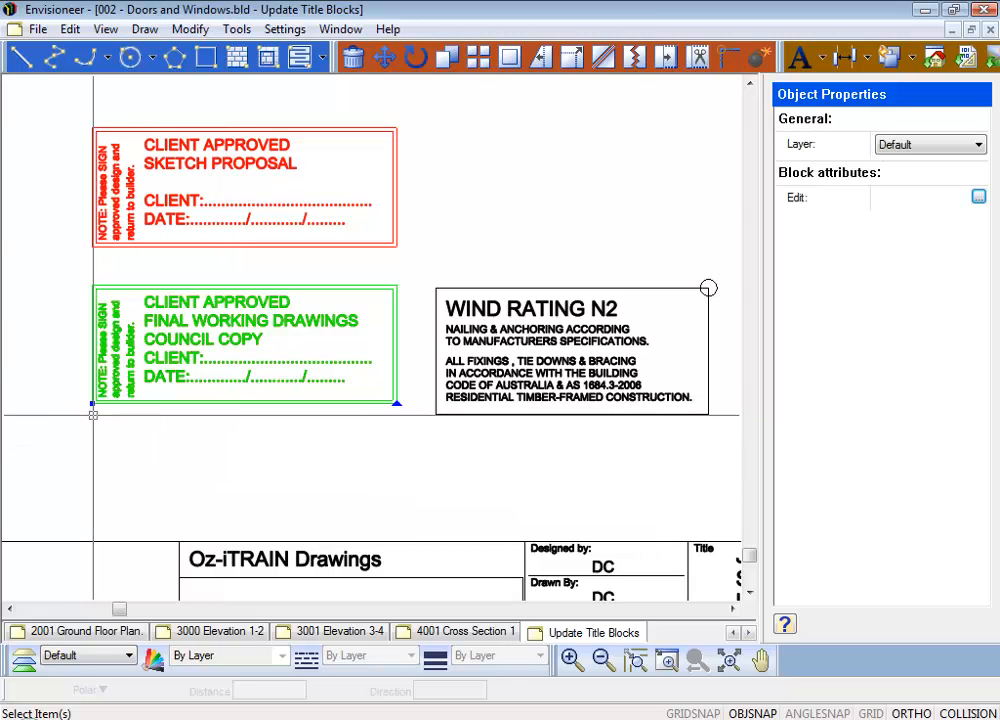
Step: Inspect the separate text lines of the Wind Rating N2 note, select the whole note with its border, and clear the selection
click(600, 312)
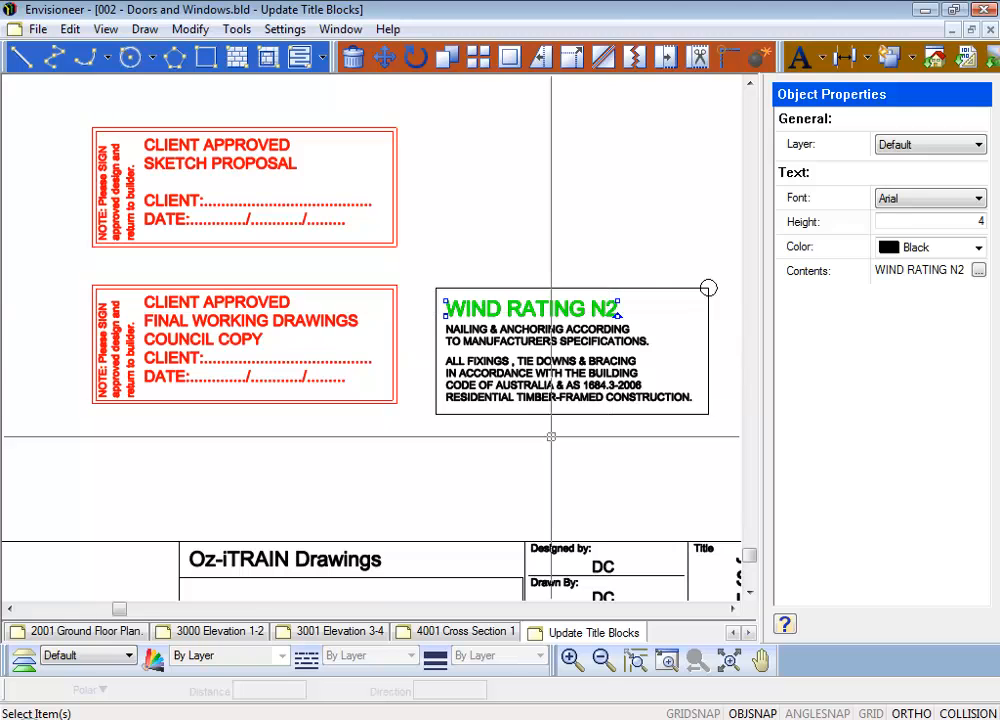
click(491, 340)
click(491, 330)
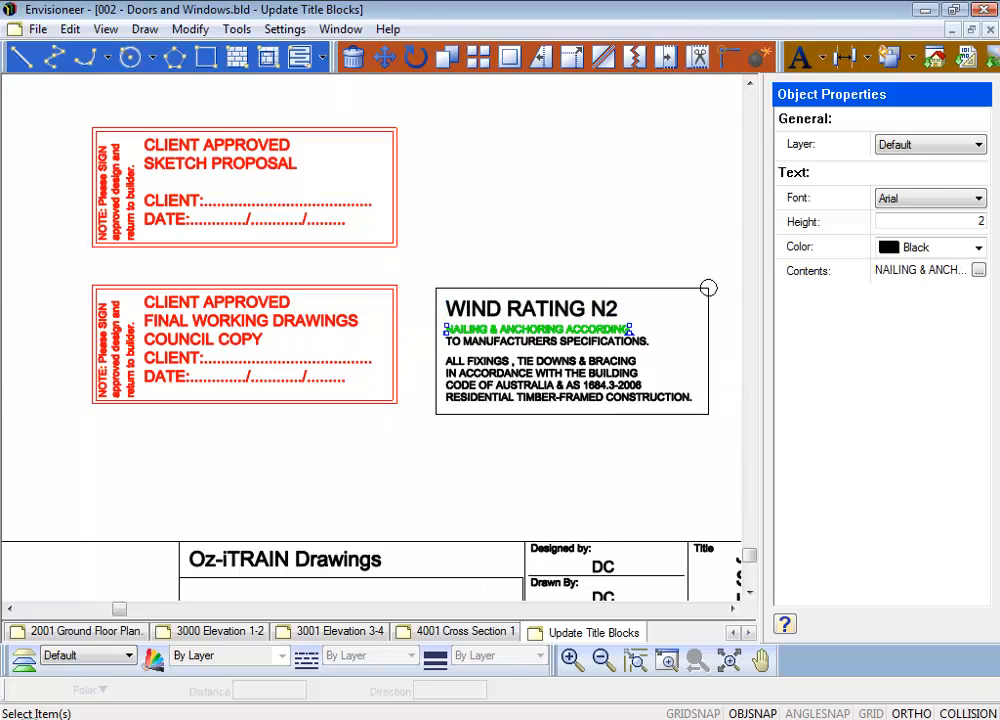
click(487, 360)
click(488, 372)
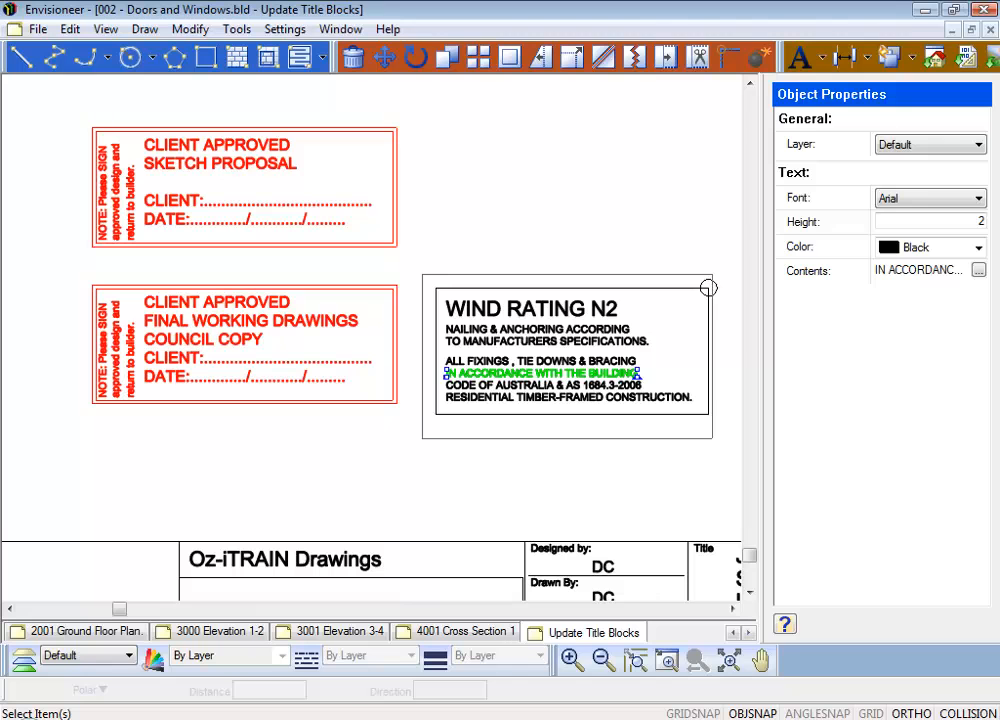
click(708, 288)
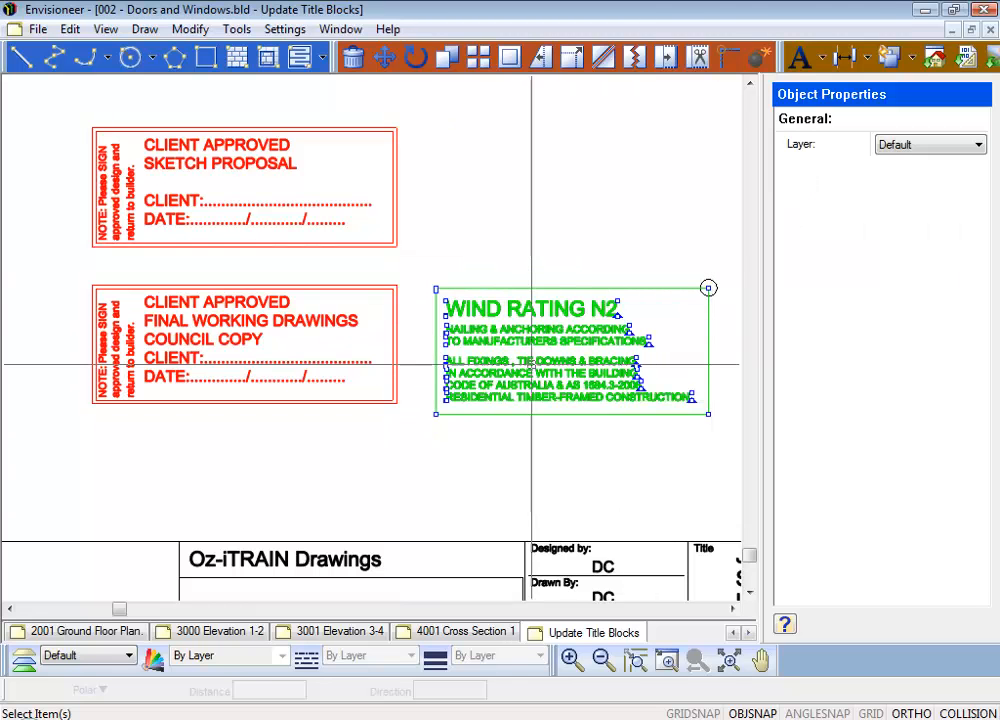
key(Escape)
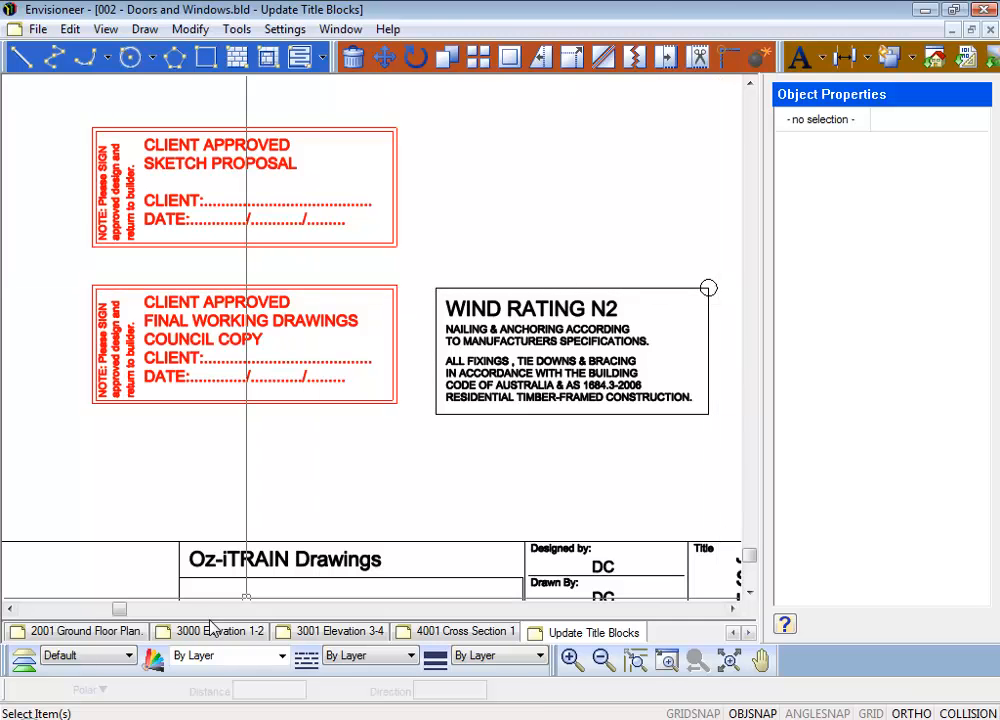
Step: Check the Wind Rating note on the 2001 Ground Floor Plan sheet and return to the Update Title Blocks sheet
click(105, 631)
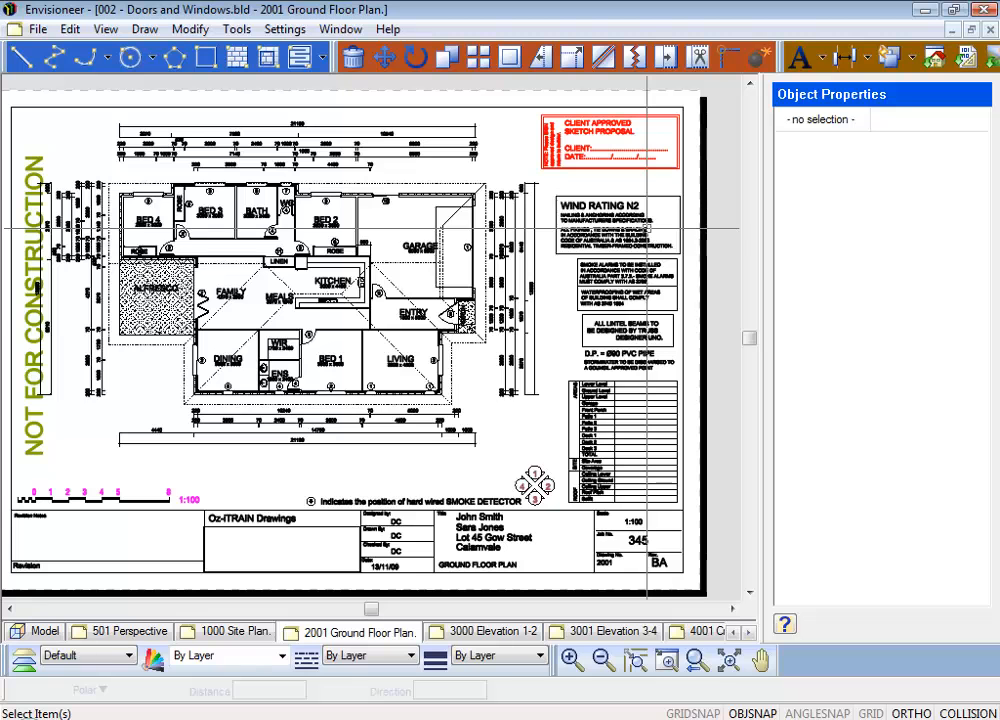
click(748, 634)
click(630, 632)
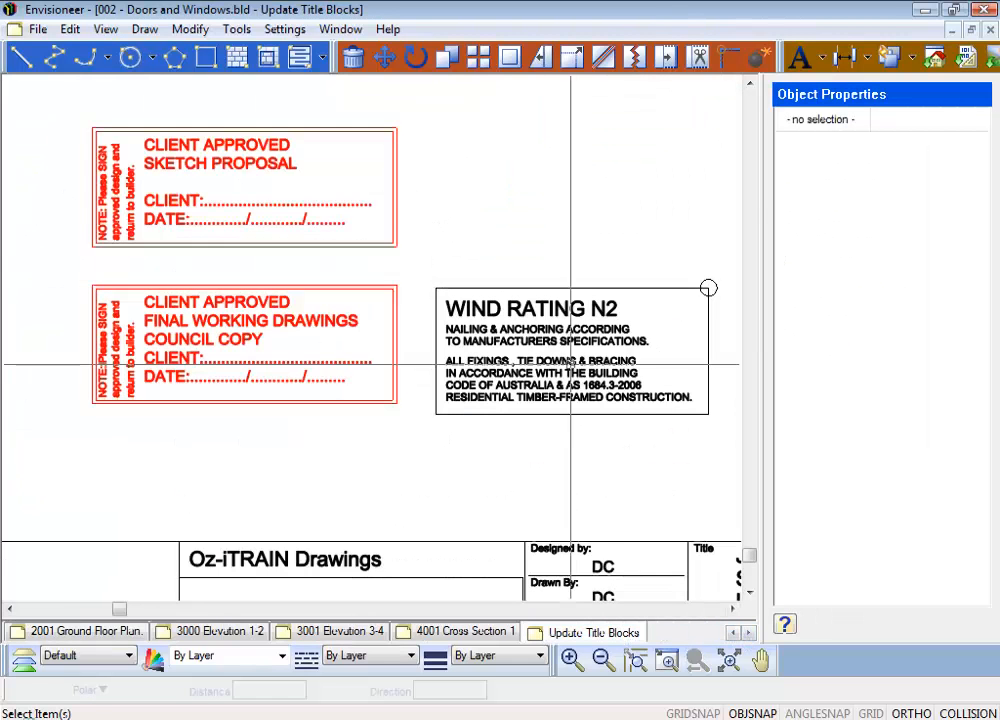
Step: Start redefining the WIND RATING block with its base point at the circled upper-right corner of the note's border
click(890, 57)
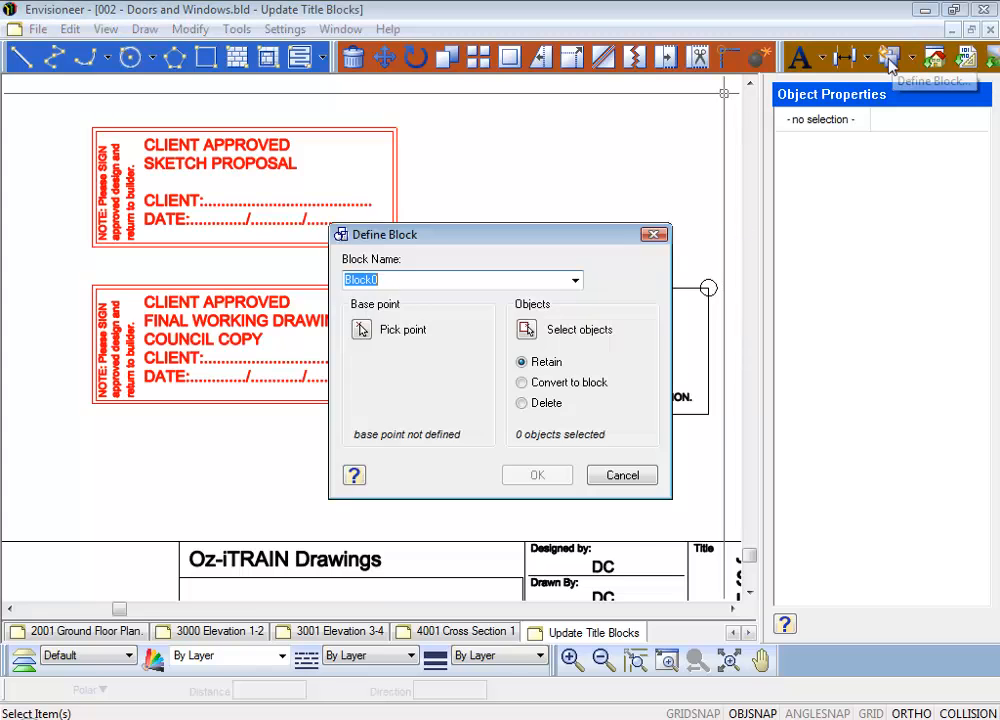
click(576, 284)
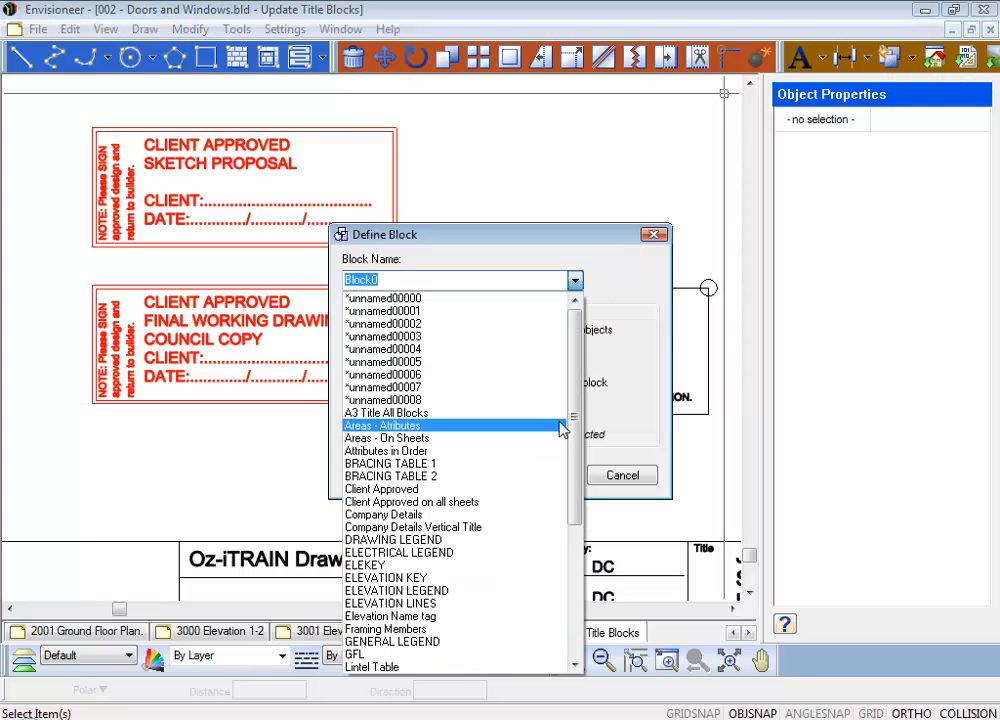
drag(576, 415, 578, 582)
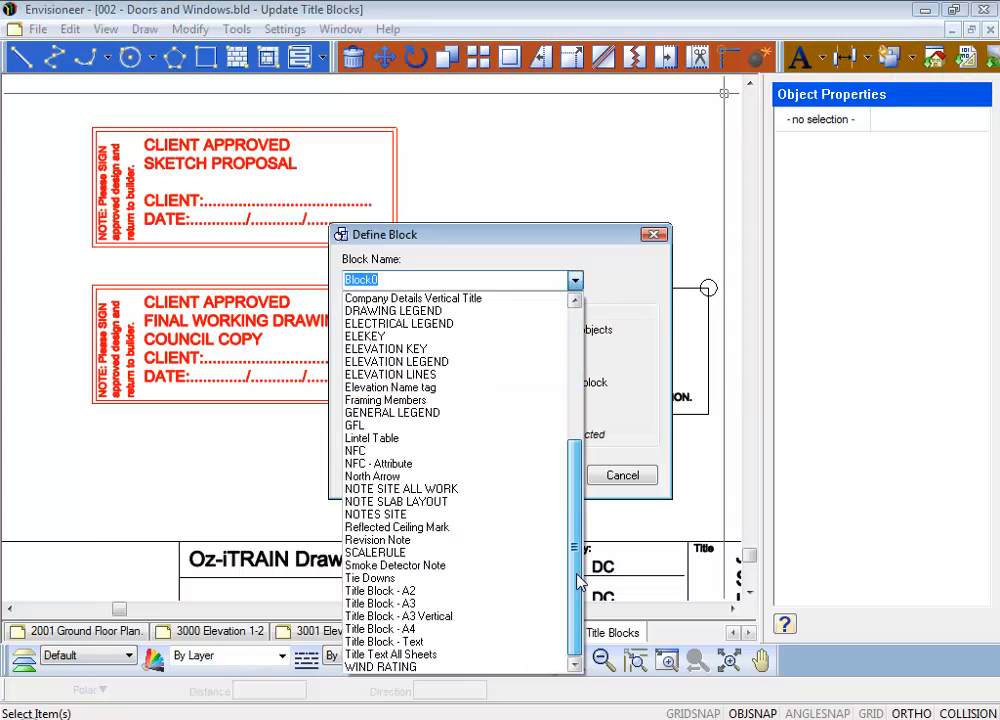
click(426, 666)
click(360, 330)
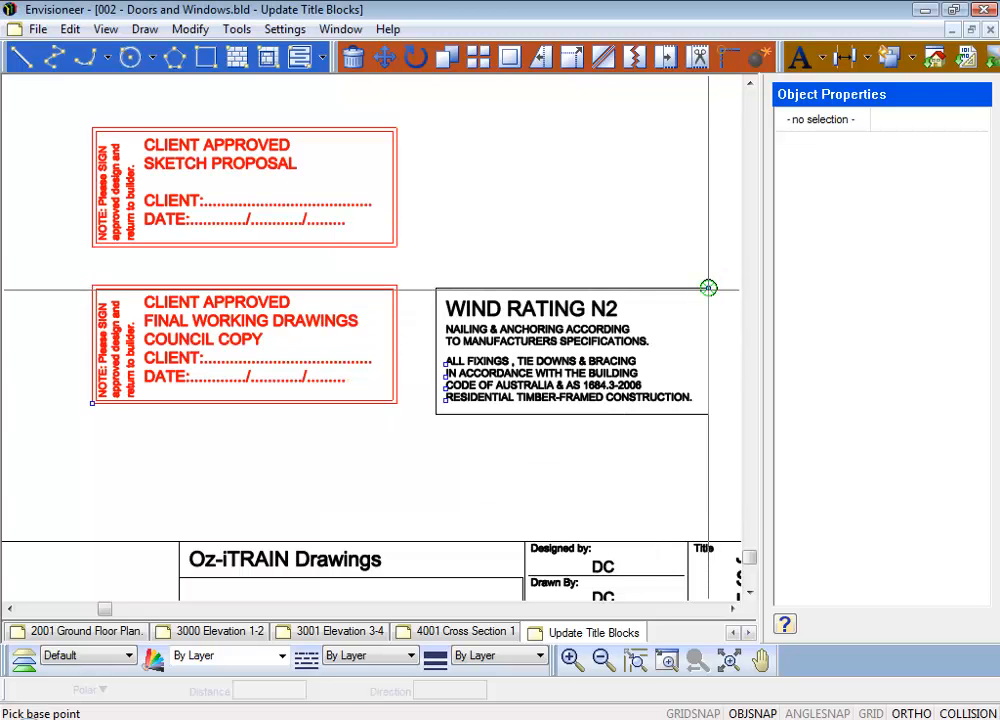
click(708, 288)
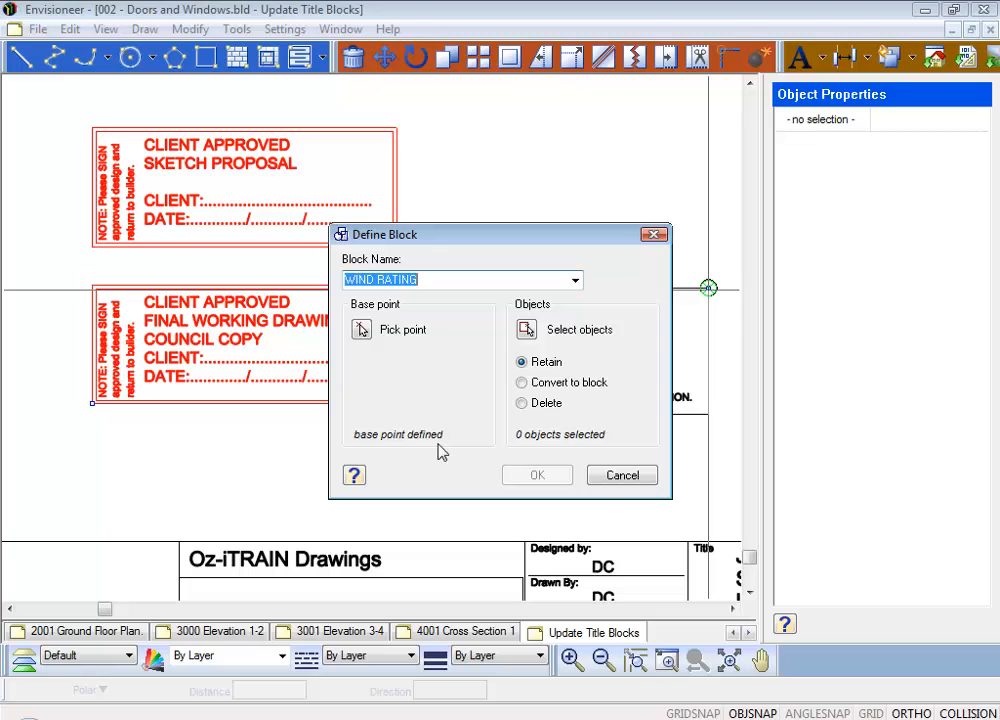
Step: Include the Wind Rating N2 note's text and border in the WIND RATING block and overwrite its existing definition
click(527, 331)
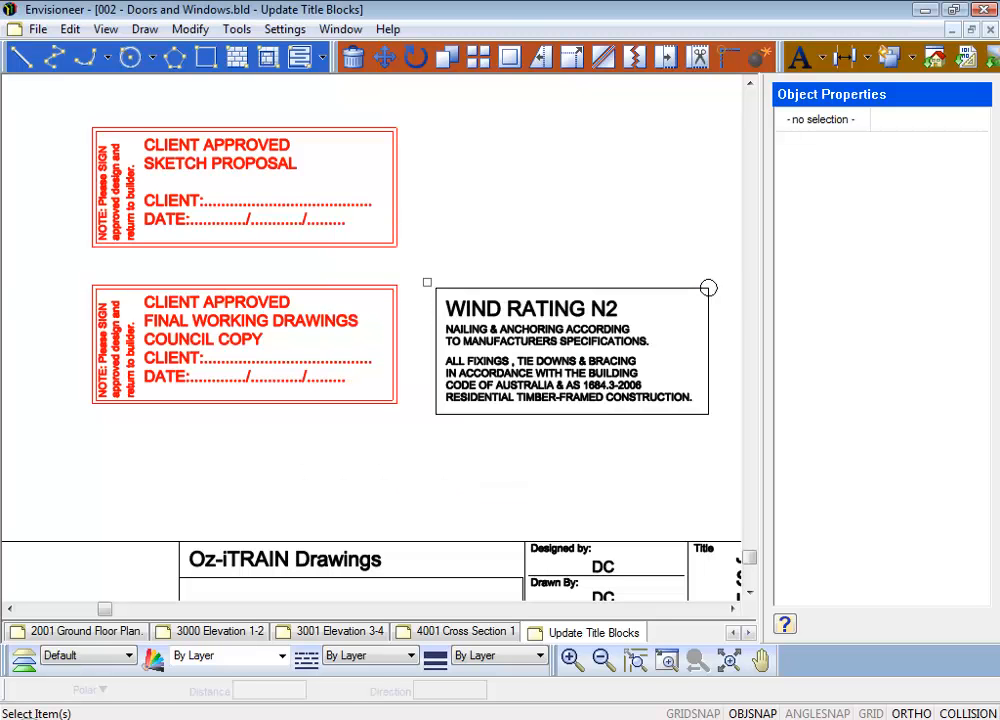
drag(427, 282, 712, 420)
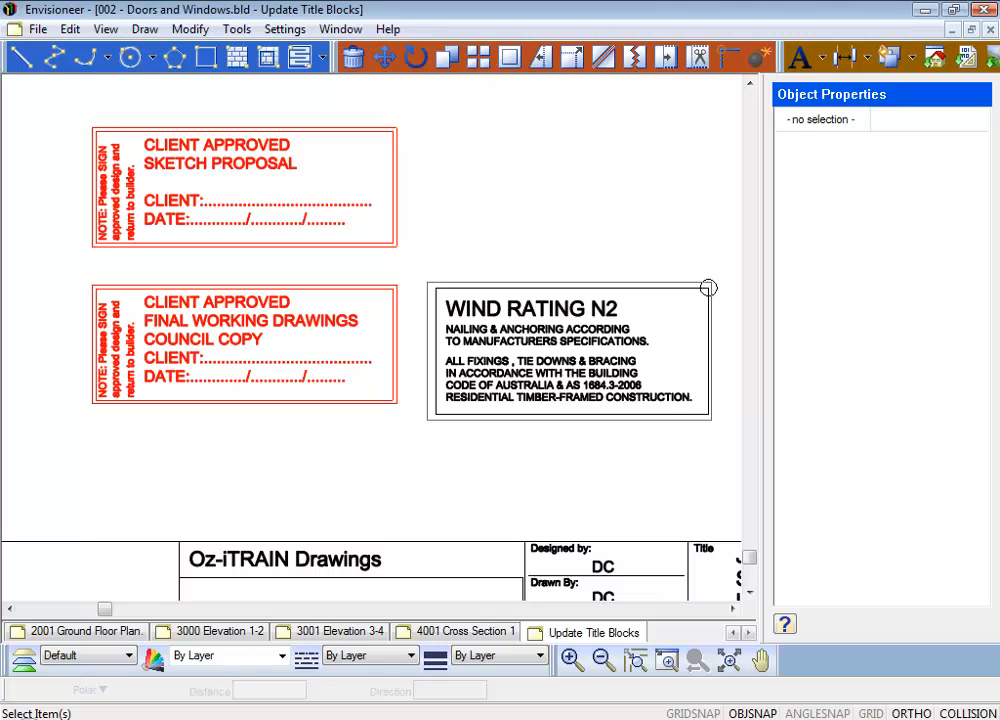
click(708, 288)
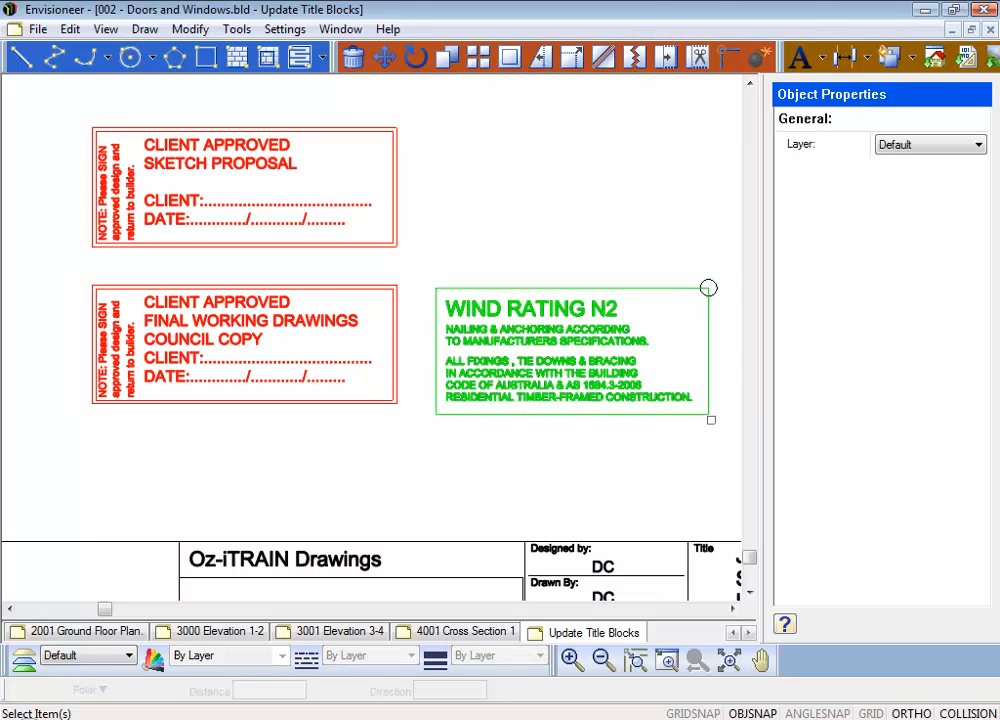
right_click(645, 224)
click(697, 238)
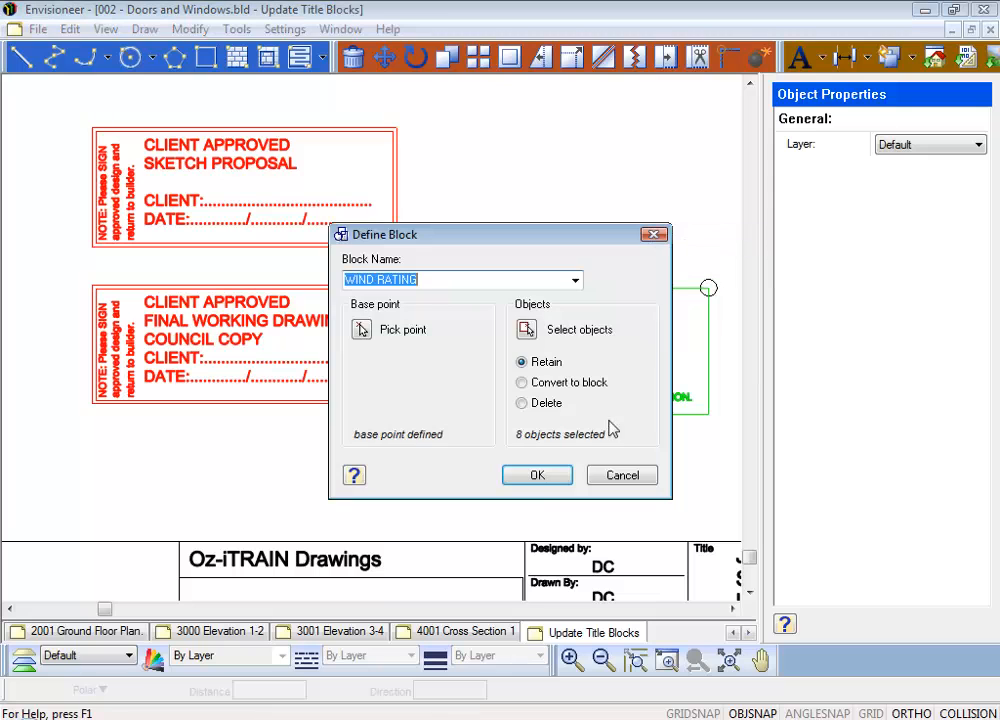
click(540, 477)
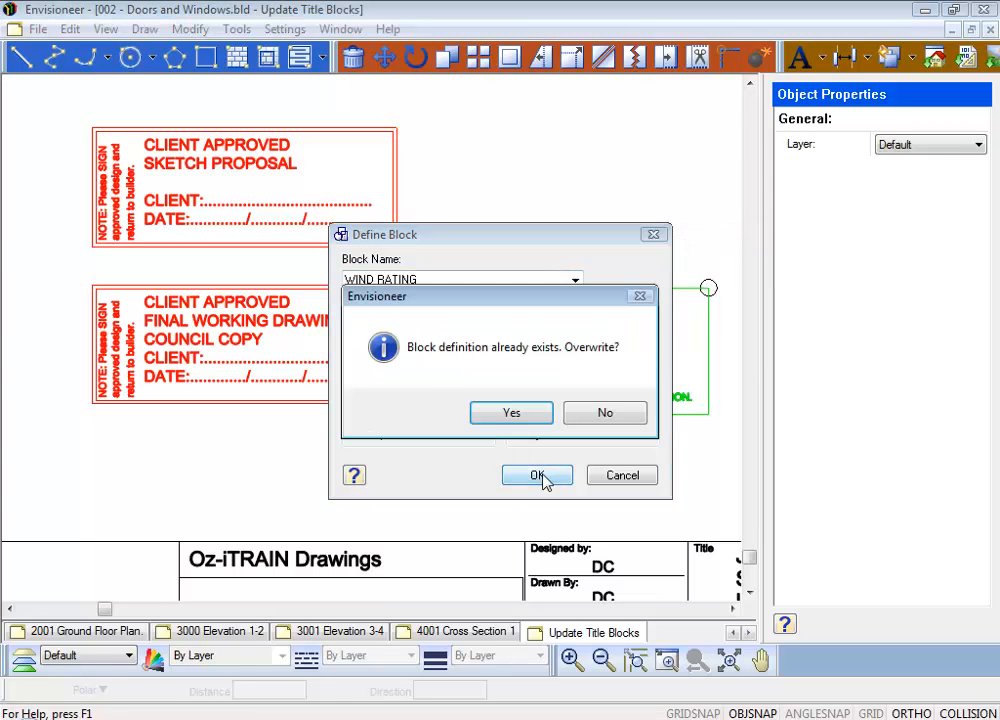
click(512, 413)
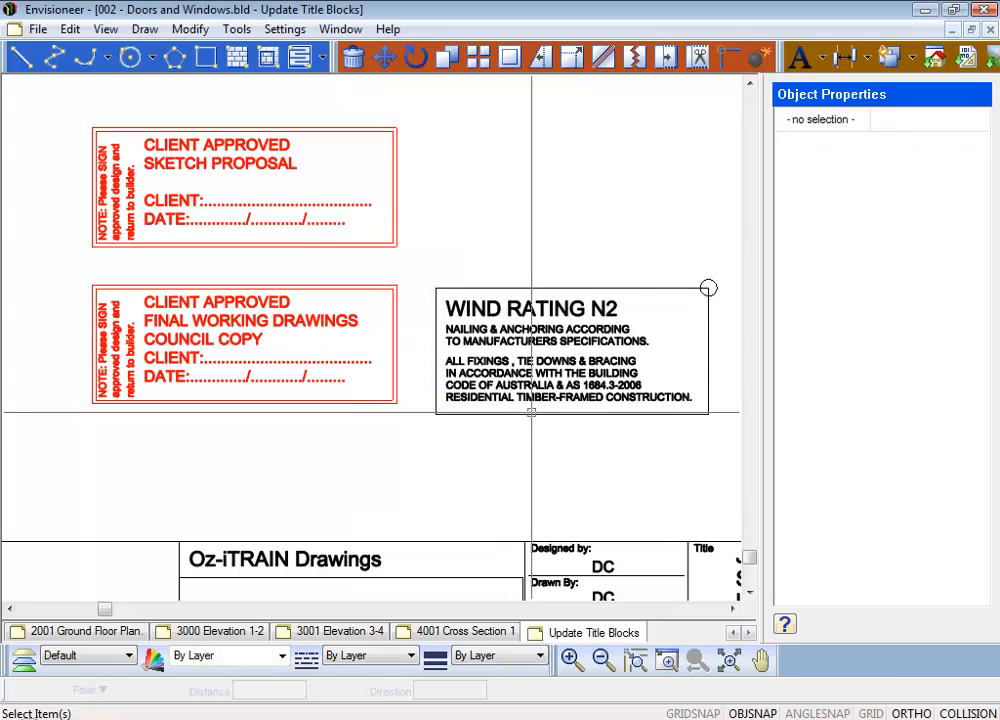
Step: Change the Wind Rating note's heading text to WIND RATING N3
click(612, 308)
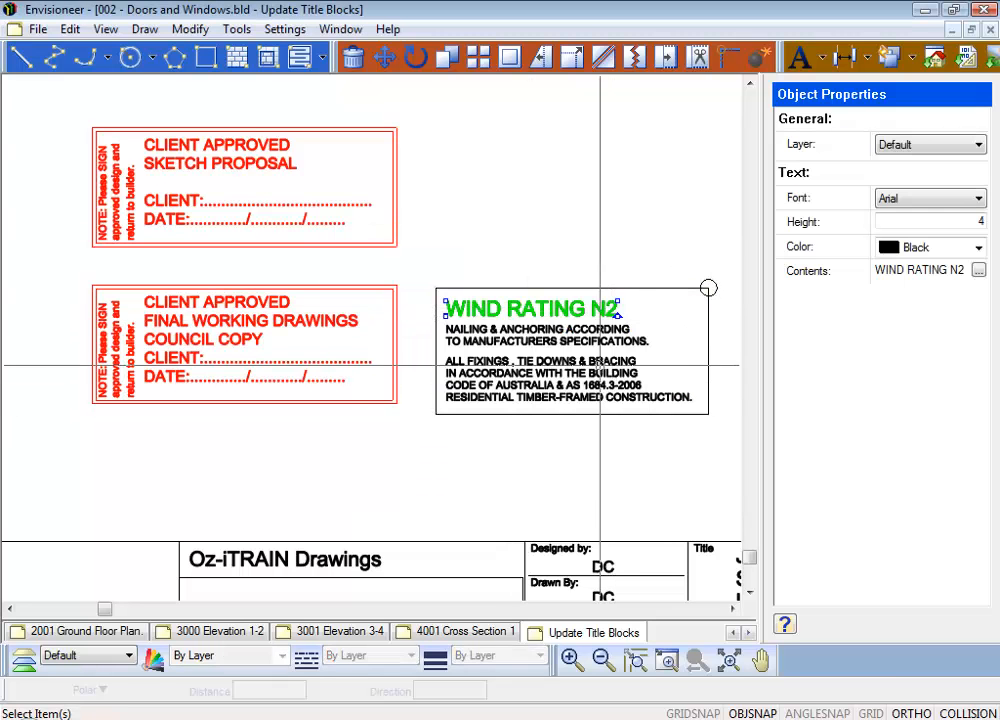
click(980, 271)
click(458, 239)
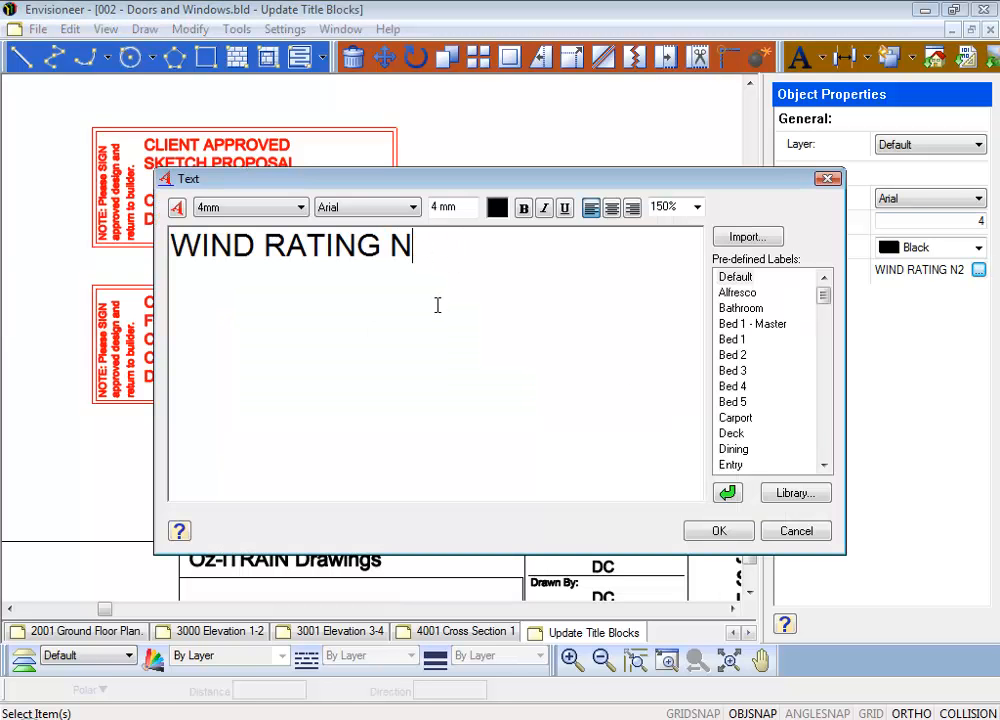
click(736, 533)
Step: Start redefining the existing WIND RATING block with its base point at the circled upper-right corner of the N3 note's border
click(888, 58)
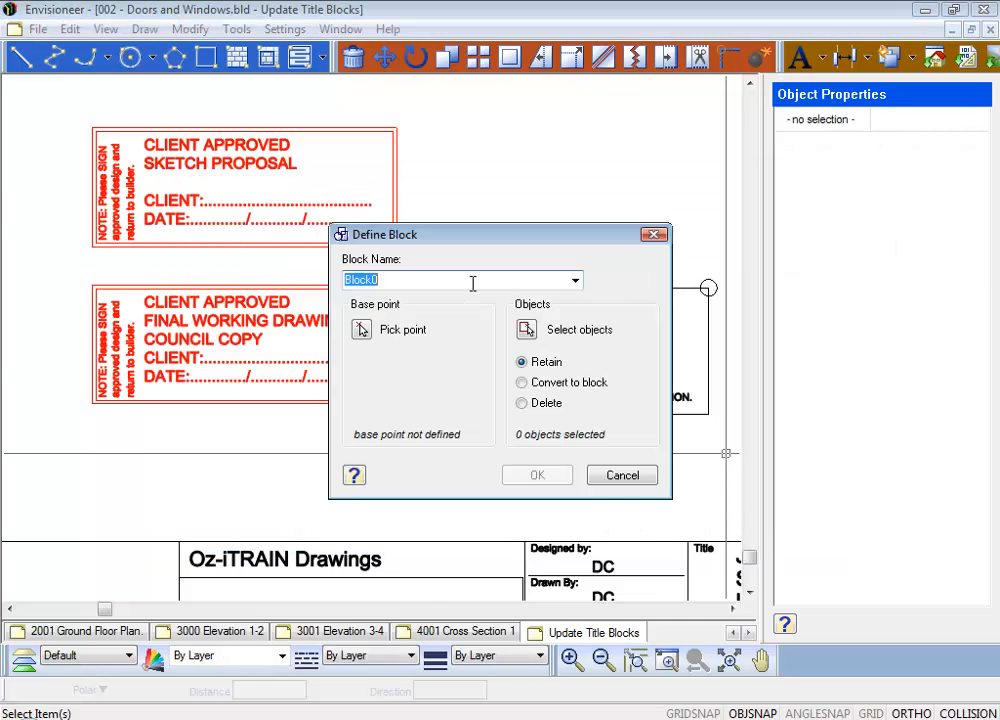
click(577, 286)
scroll(596, 527, down, 10)
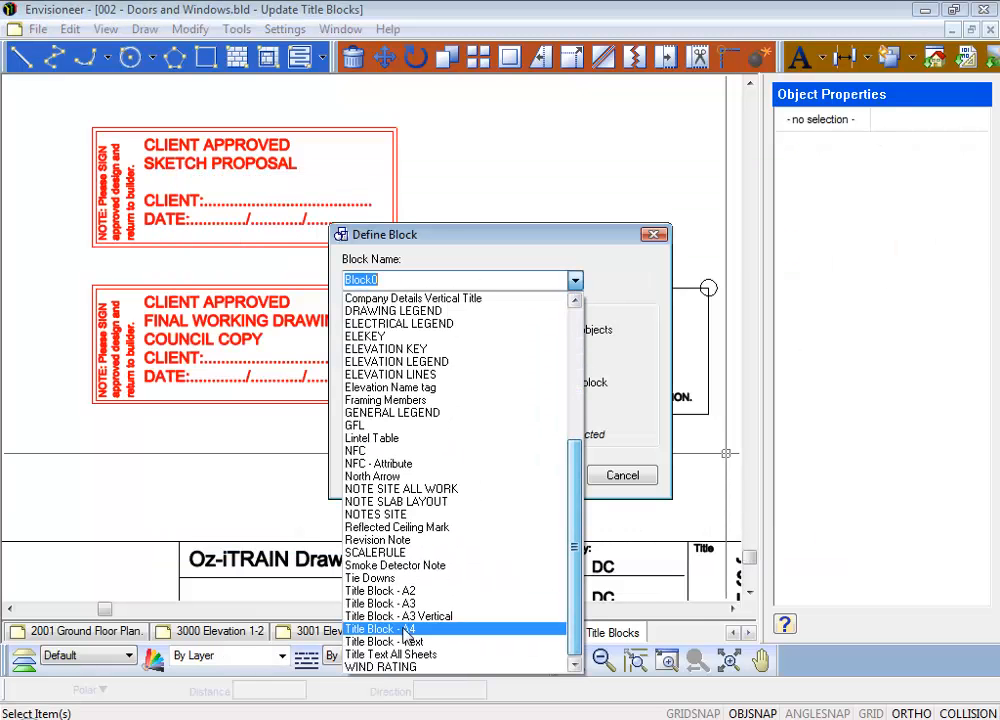
click(381, 667)
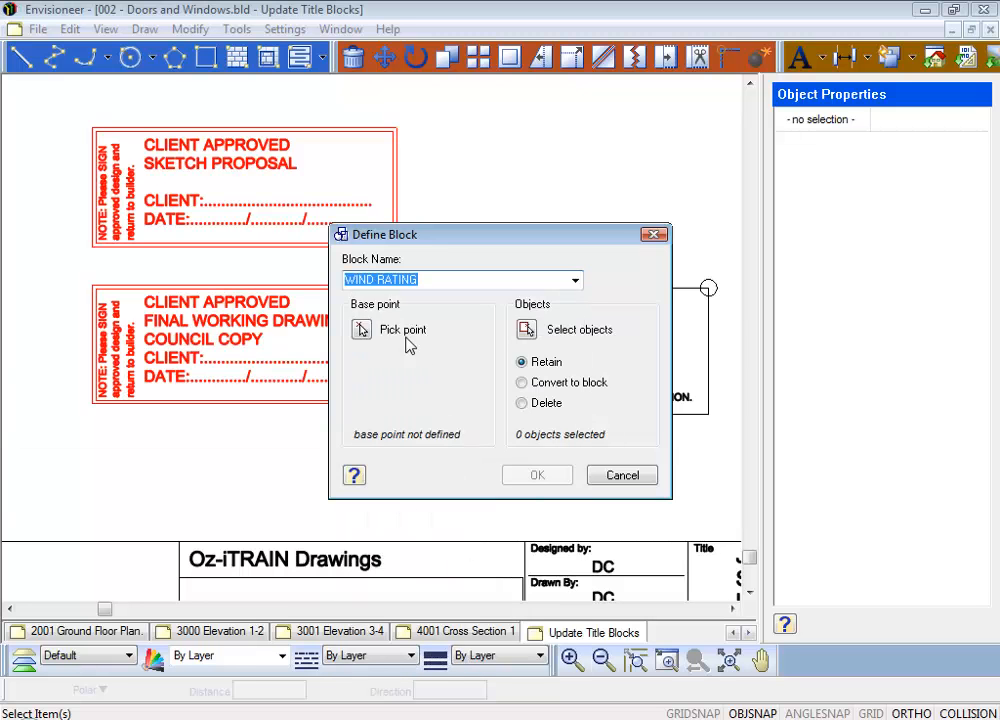
click(362, 330)
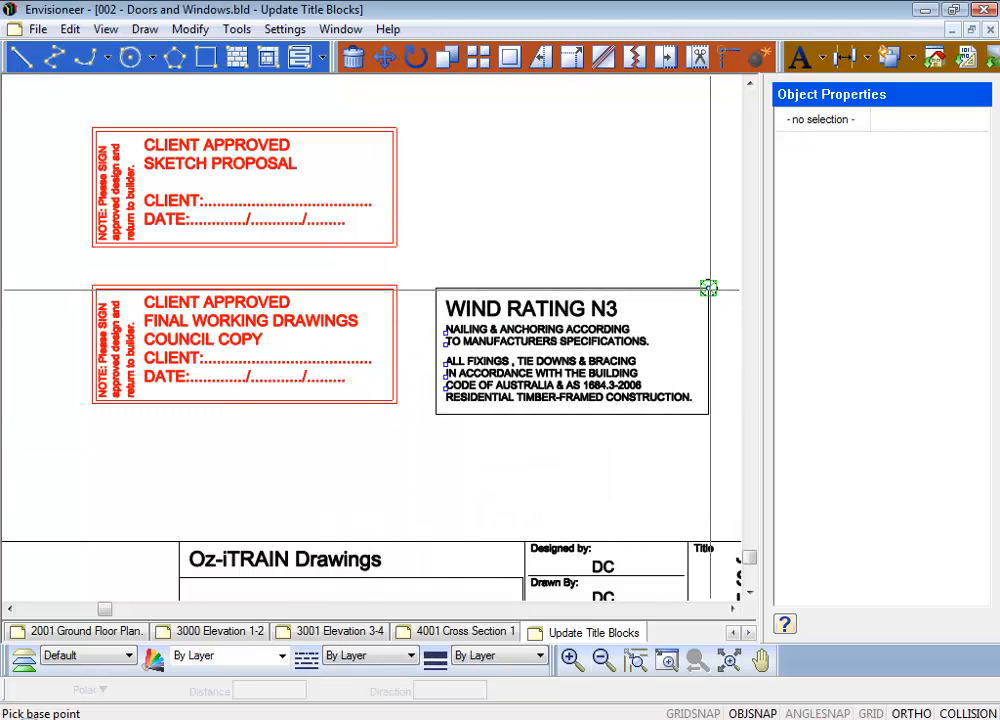
click(708, 288)
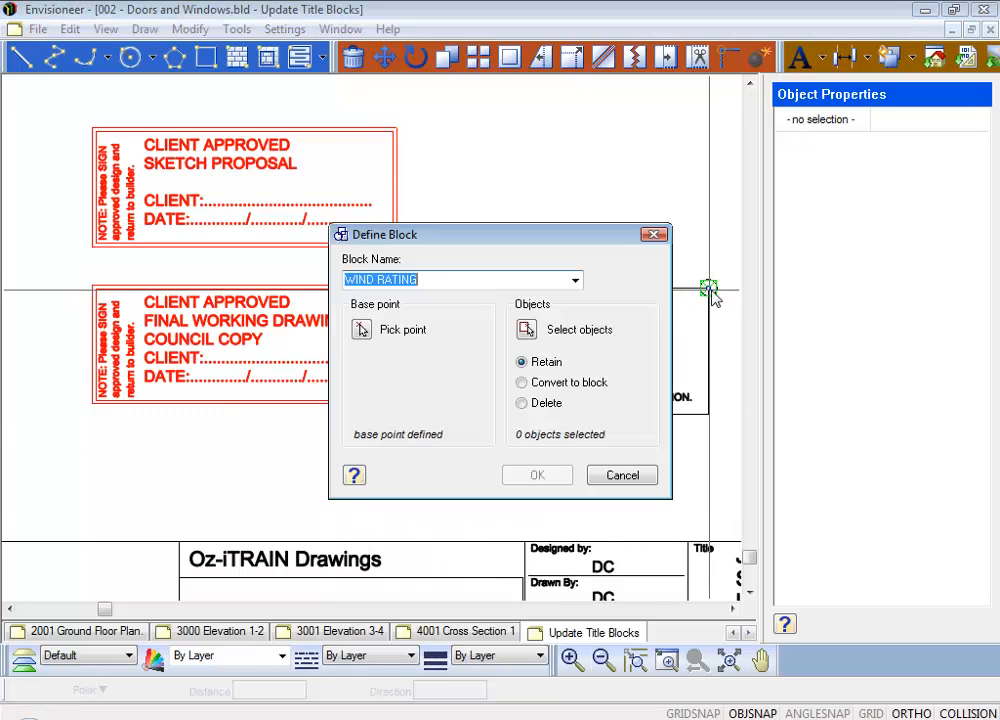
Step: Include the whole N3 note with its border as the block's objects and overwrite the WIND RATING definition
click(527, 331)
drag(424, 281, 709, 431)
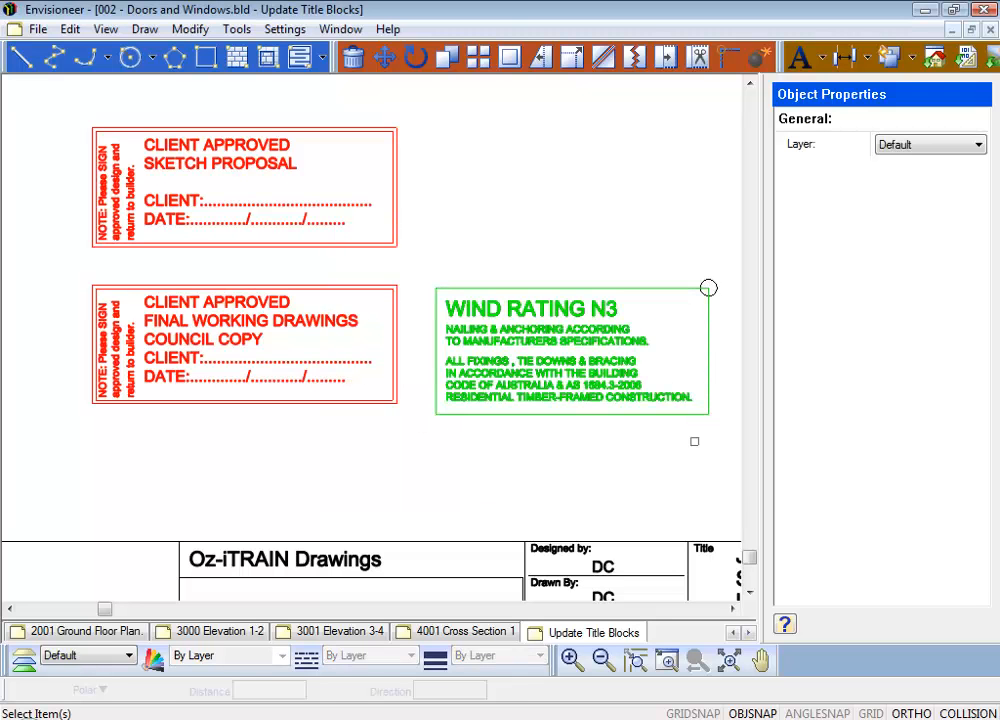
right_click(694, 441)
click(742, 456)
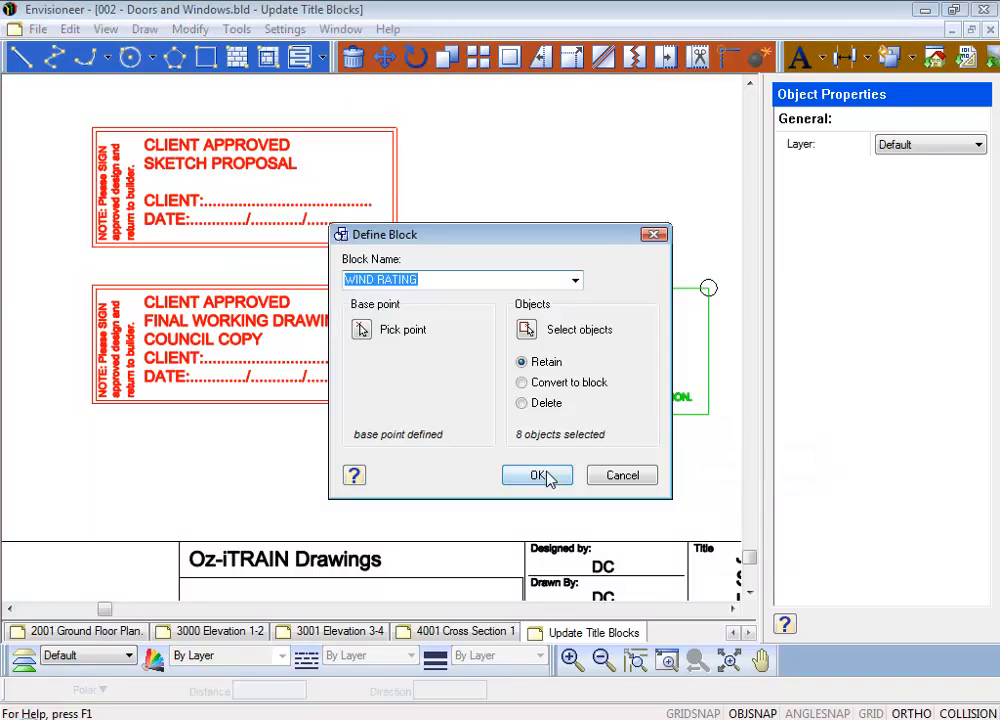
click(545, 477)
click(511, 413)
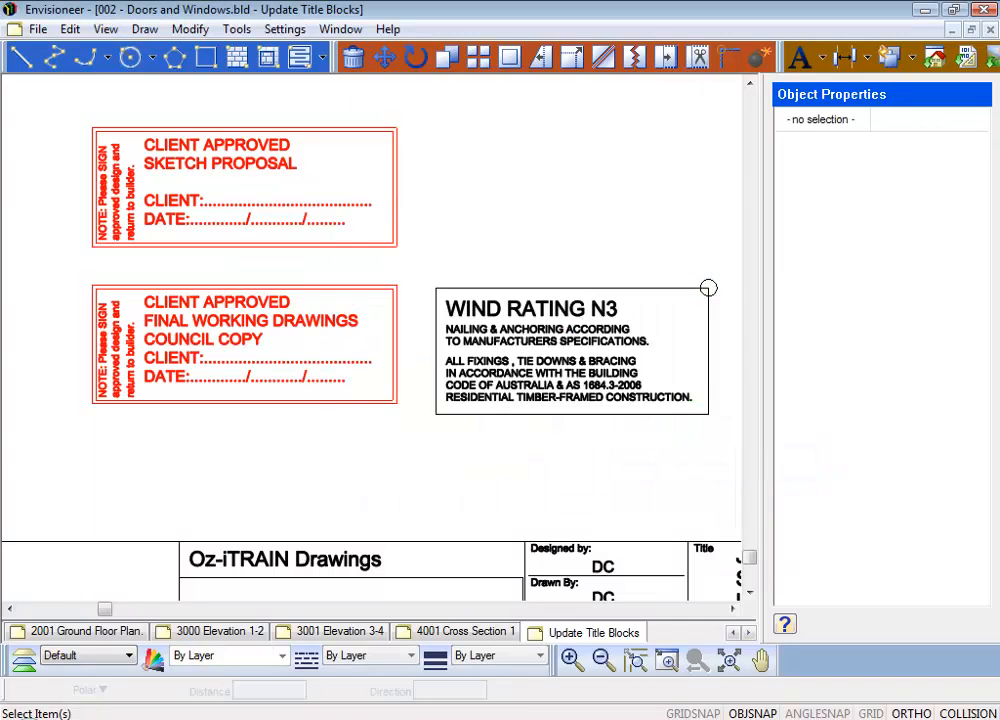
Step: Check the Wind Rating note on the 2001 Ground Floor Plan and 3000 Elevation 1-2 sheets, along with the client approval stamp
click(88, 631)
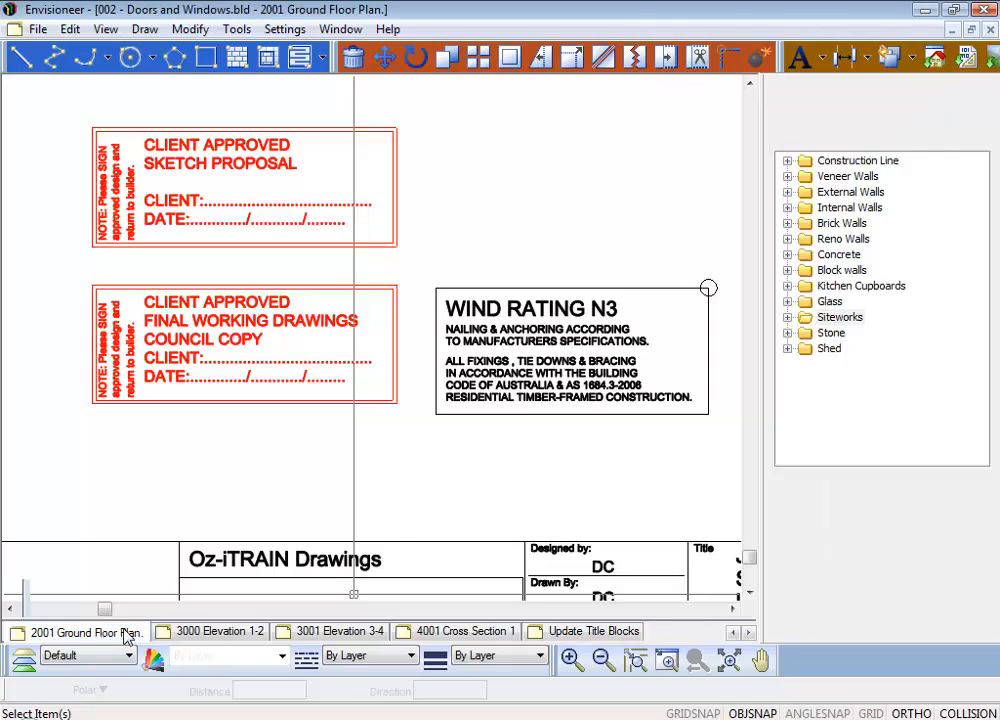
scroll(651, 209, up, 3)
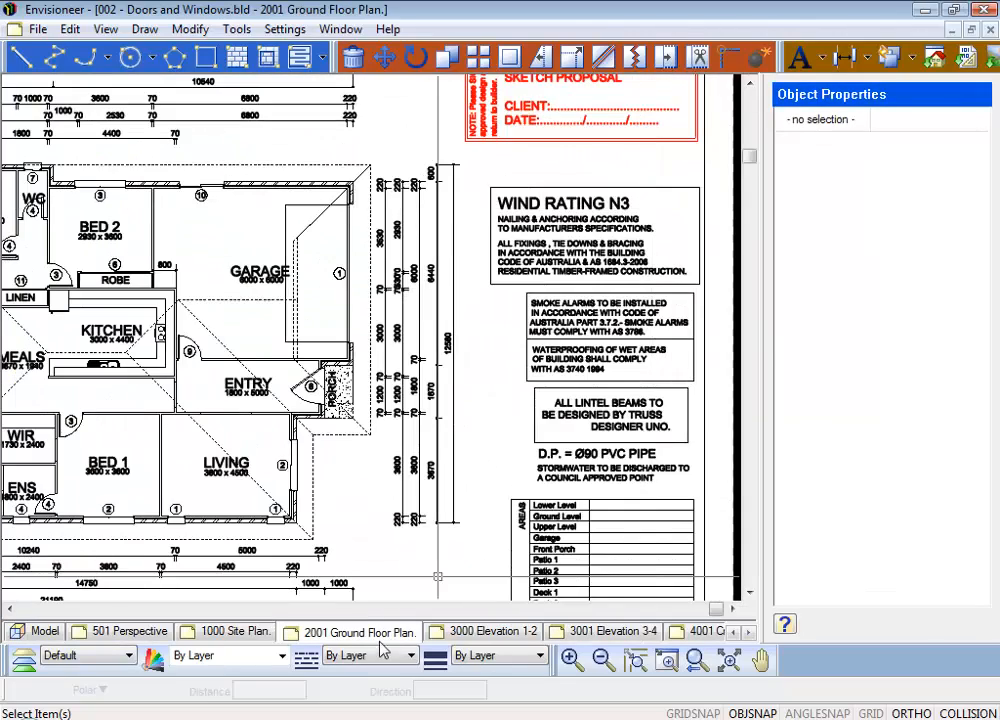
click(470, 631)
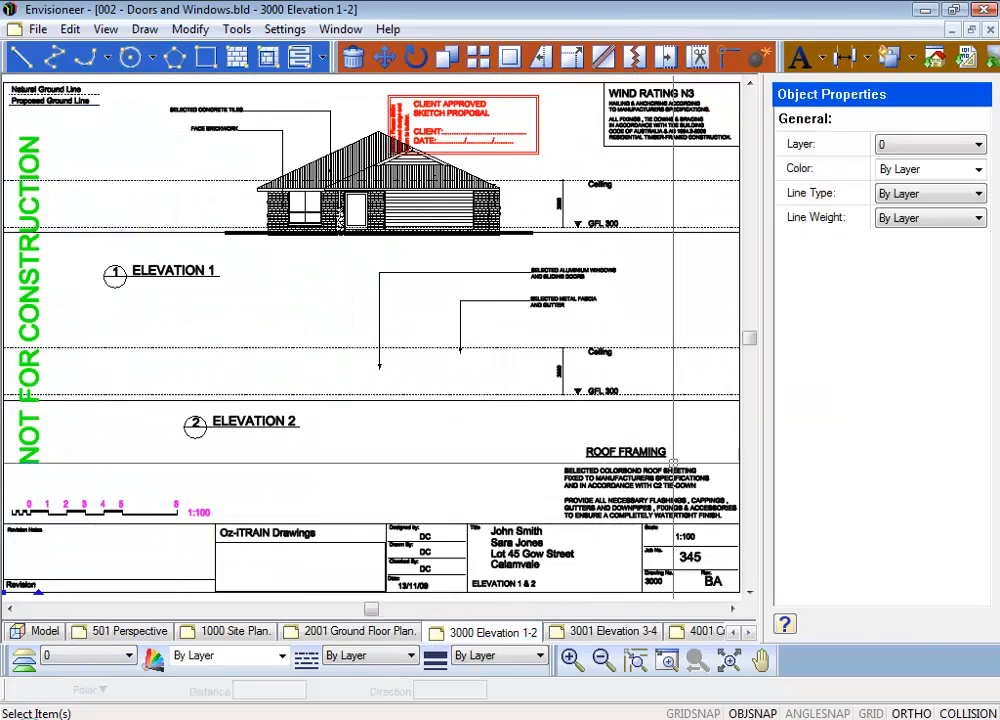
scroll(700, 140, up, 3)
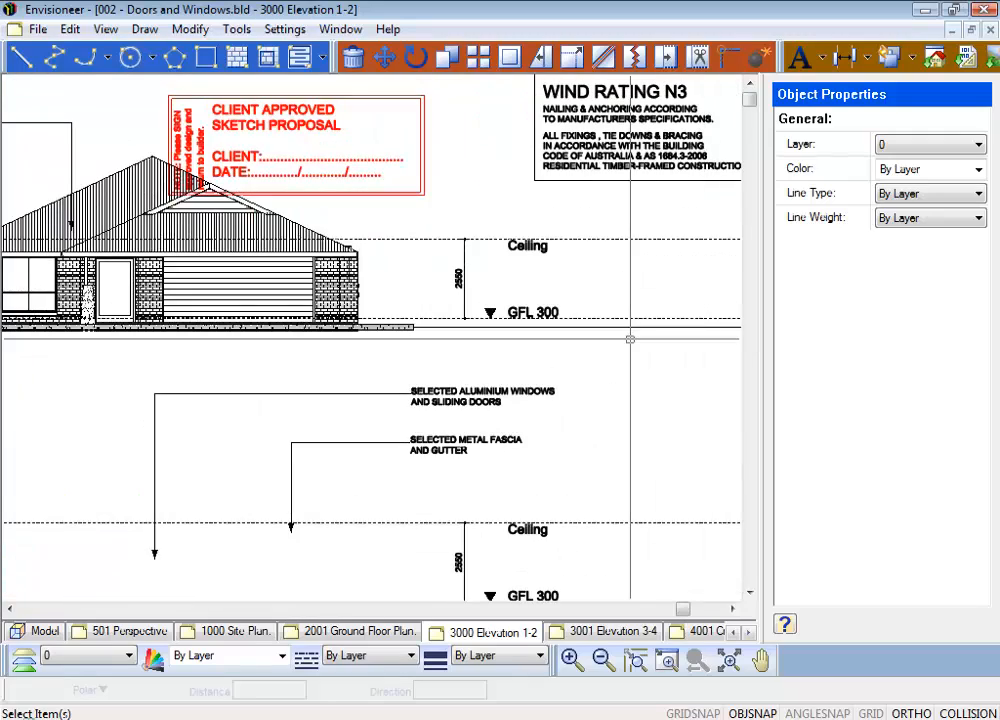
scroll(638, 334, down, 3)
scroll(416, 186, up, 3)
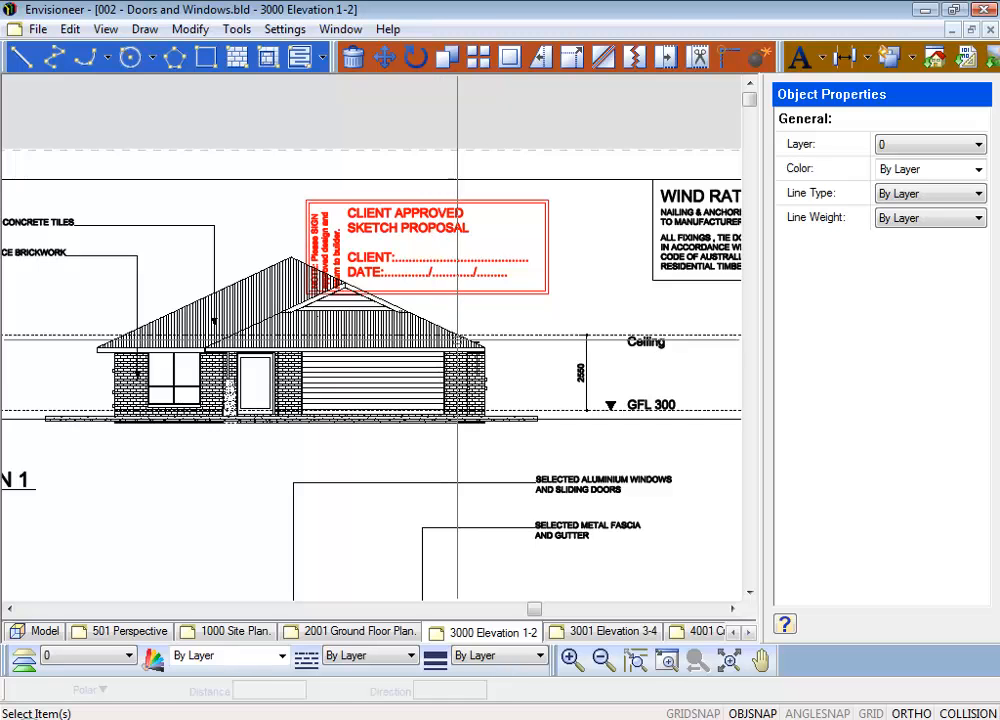
Step: Return to the Update Title Blocks sheet, inspect the Final Working Drawings and Sketch Proposal approval stamps, and clear the selection
click(748, 637)
click(647, 632)
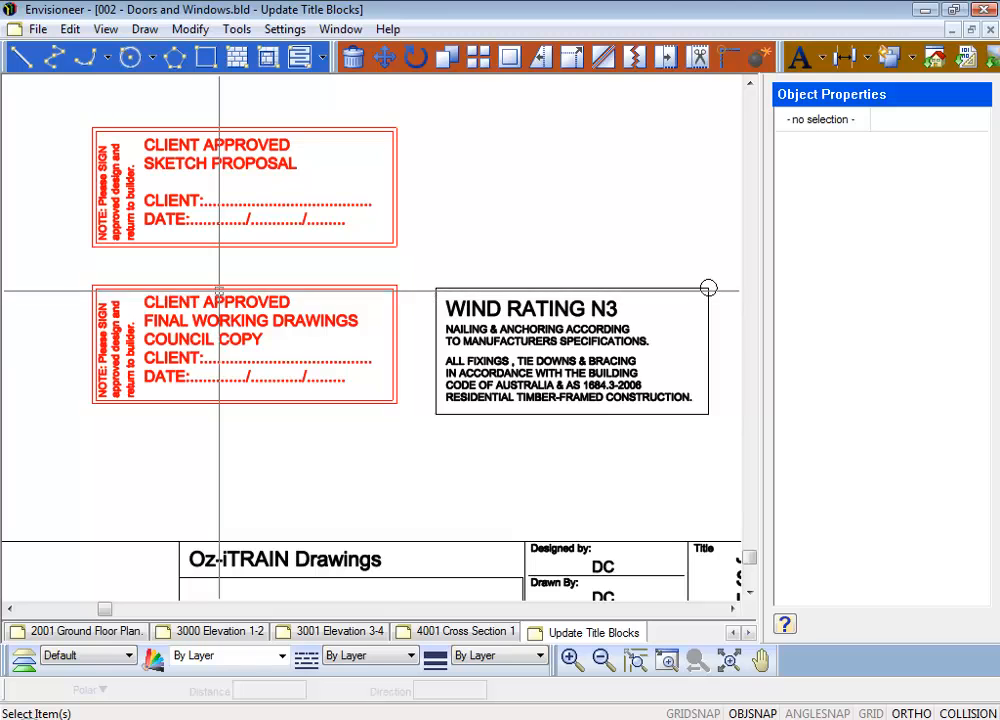
click(240, 300)
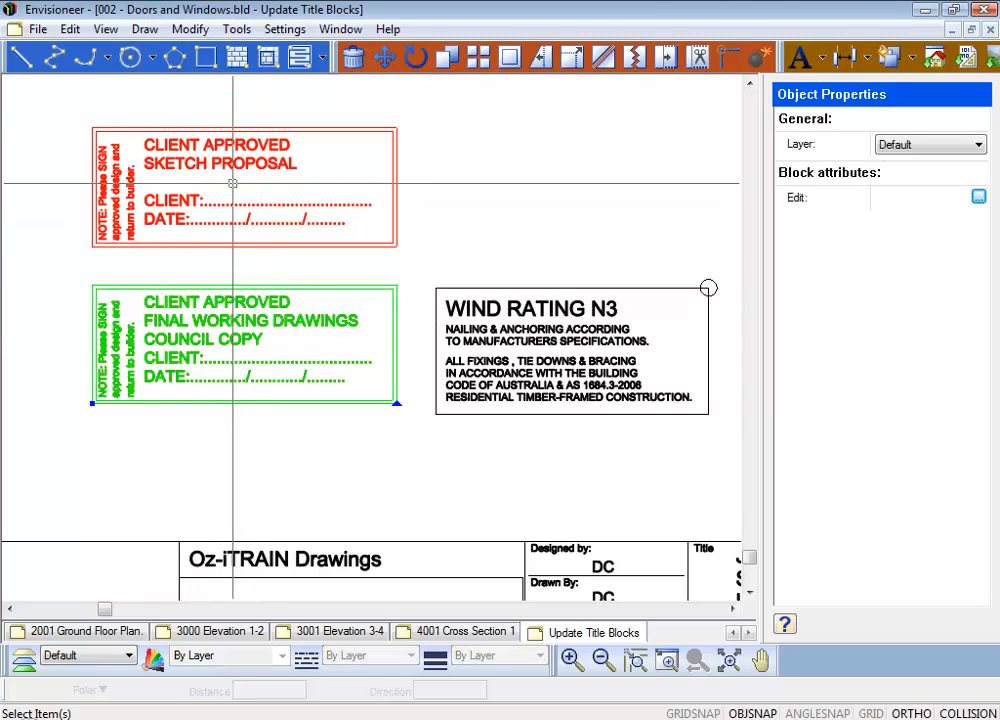
click(240, 145)
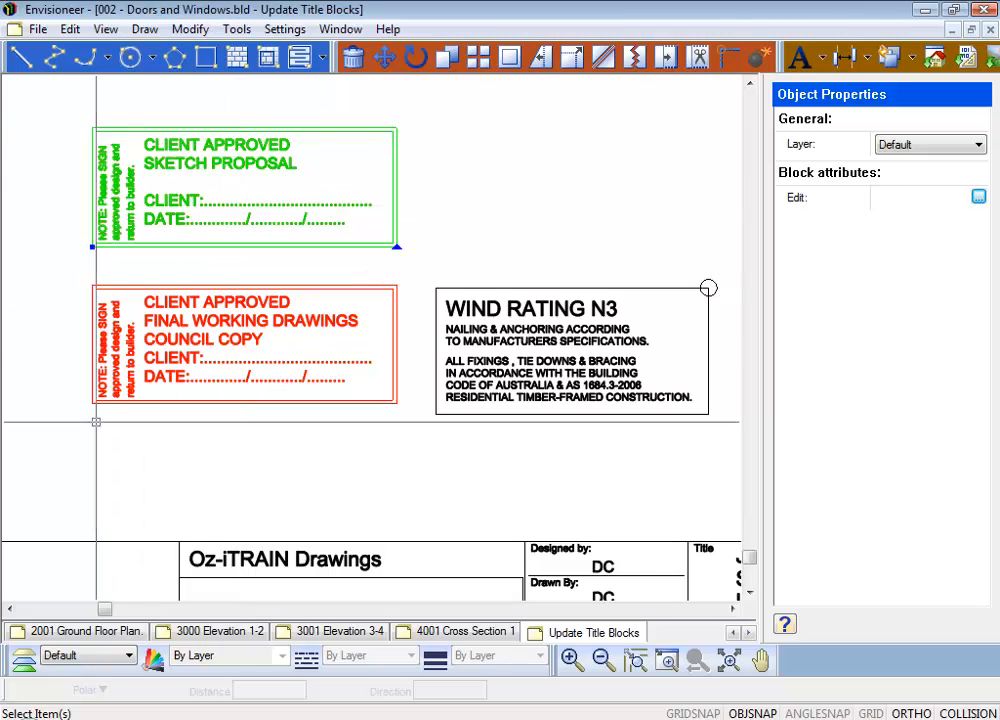
click(561, 225)
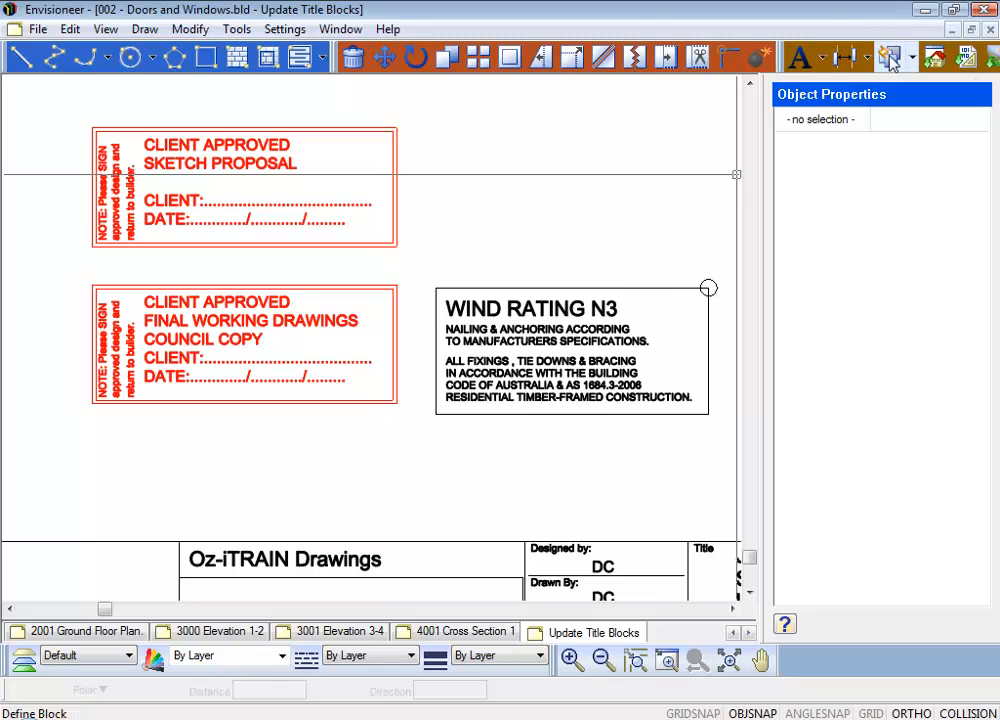
Step: Start redefining the Client Approved on all sheets block with its base point at the Final Working Drawings stamp's lower-left corner
click(846, 58)
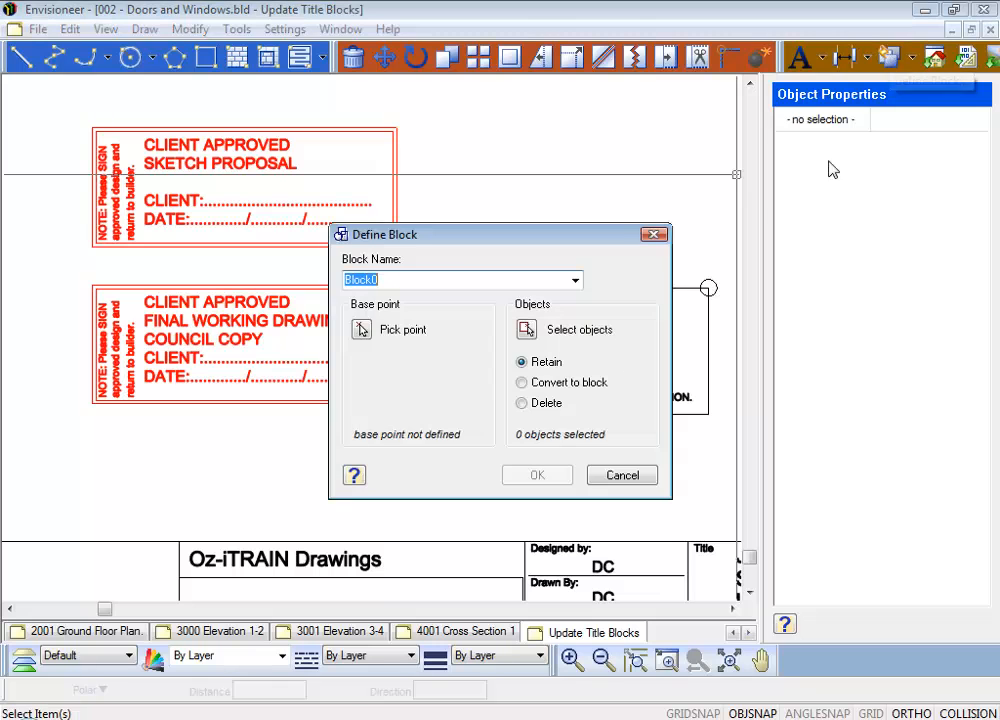
click(576, 283)
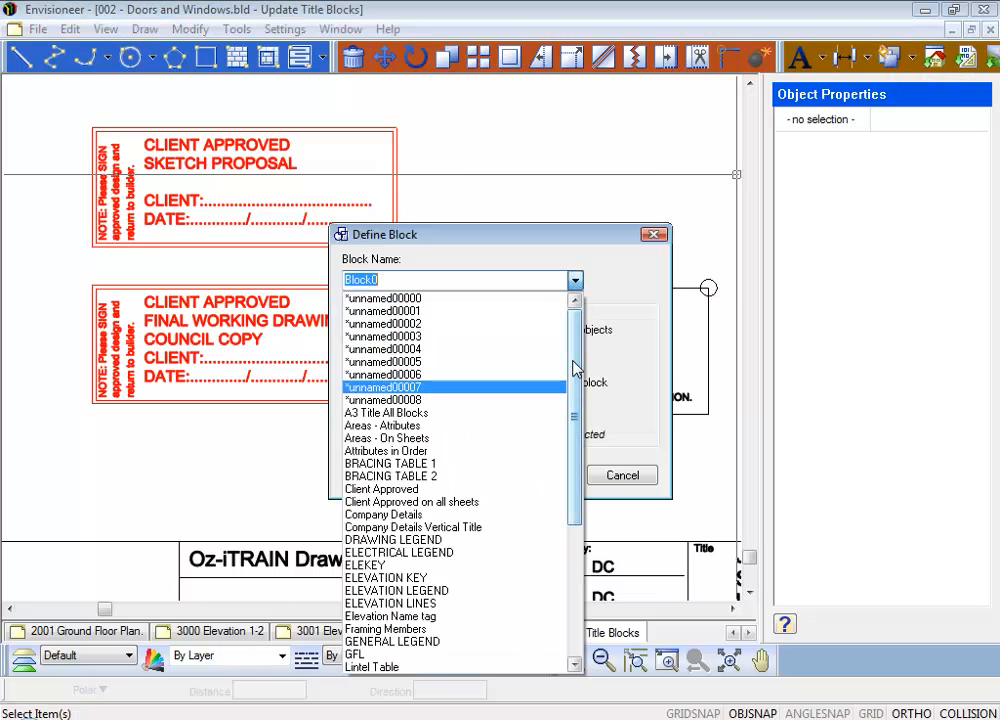
drag(576, 368, 583, 450)
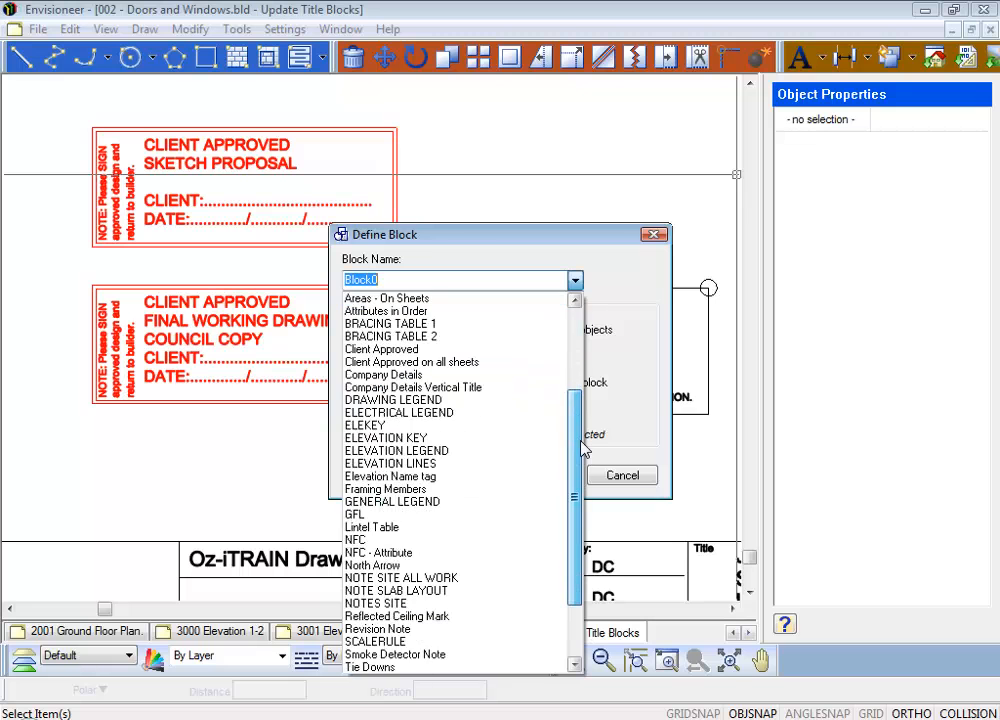
click(438, 363)
click(361, 331)
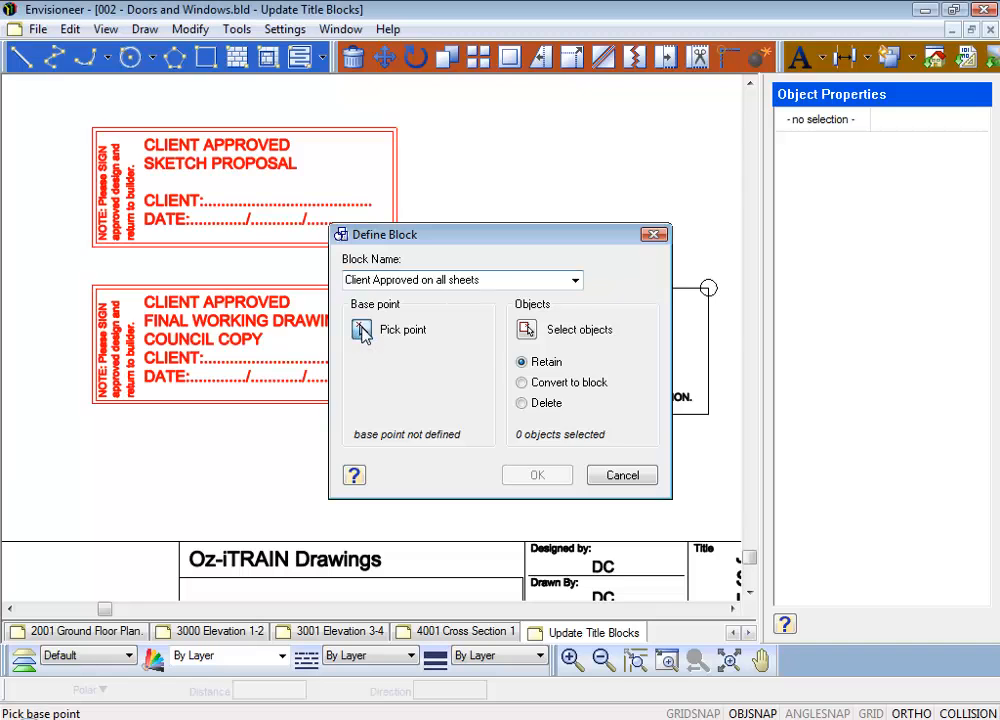
click(91, 405)
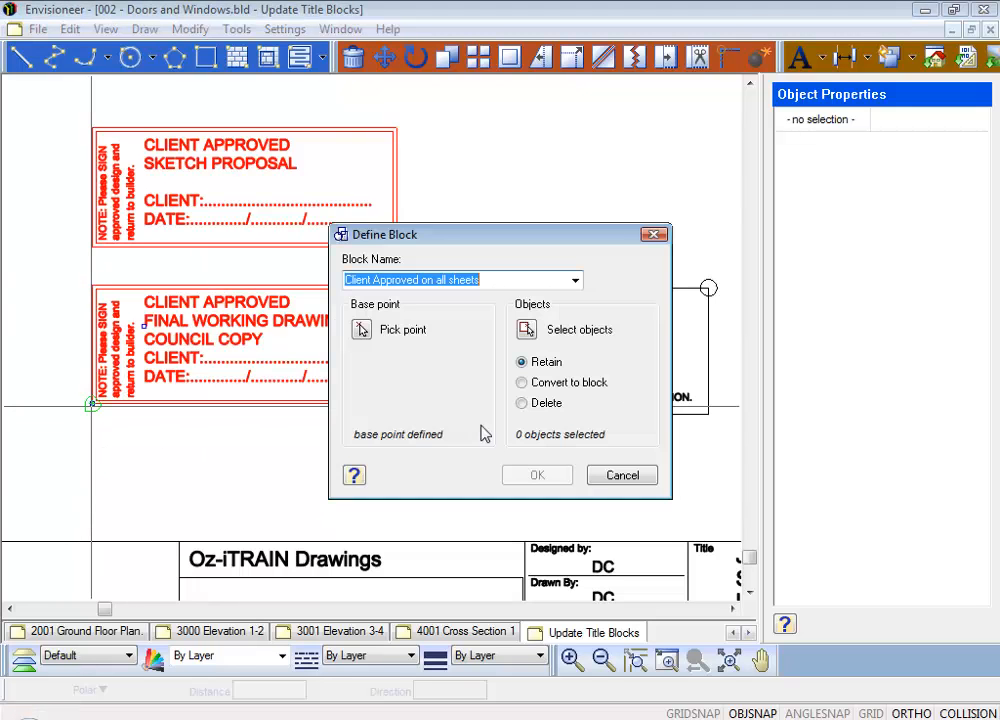
Step: Use the Final Working Drawings Council Copy stamp as the block's object and overwrite the Client Approved on all sheets definition
click(527, 330)
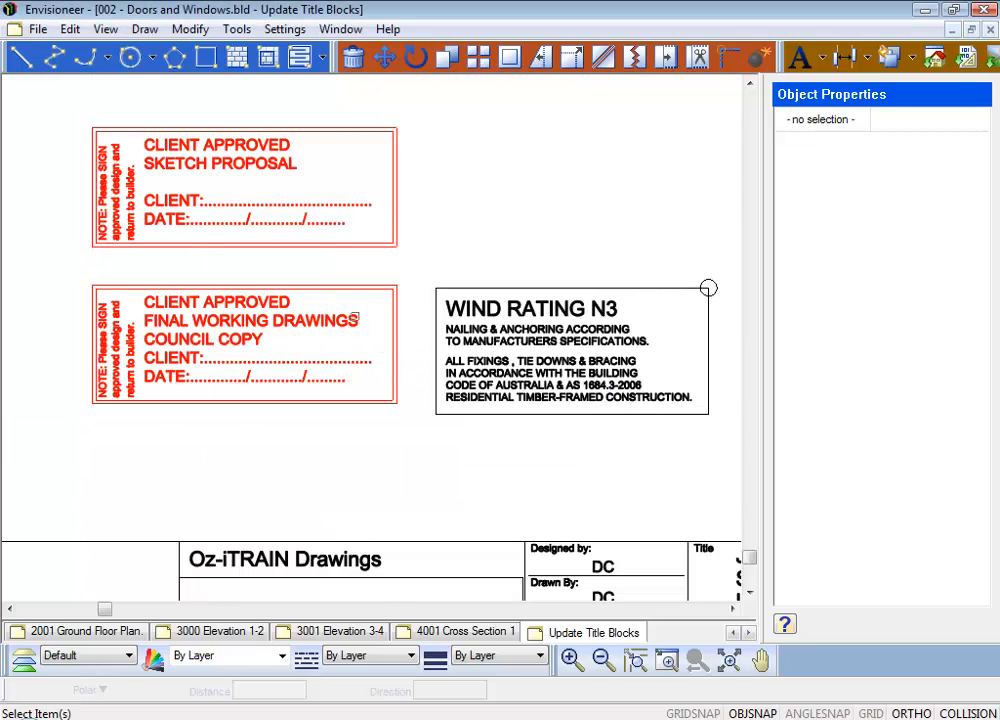
click(352, 319)
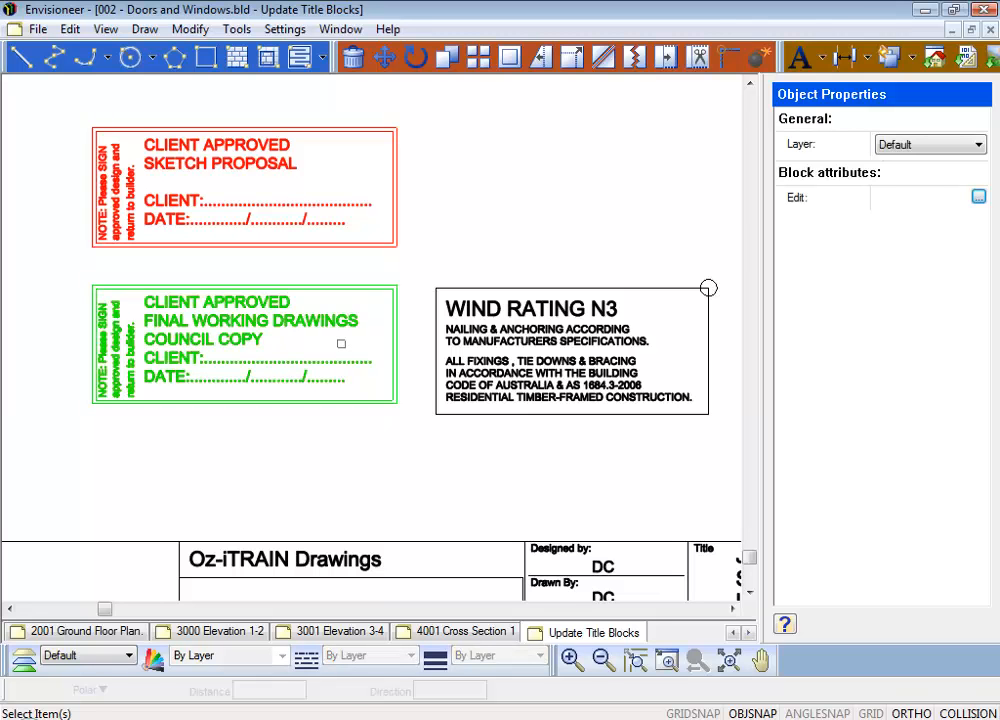
right_click(341, 343)
click(388, 361)
click(541, 474)
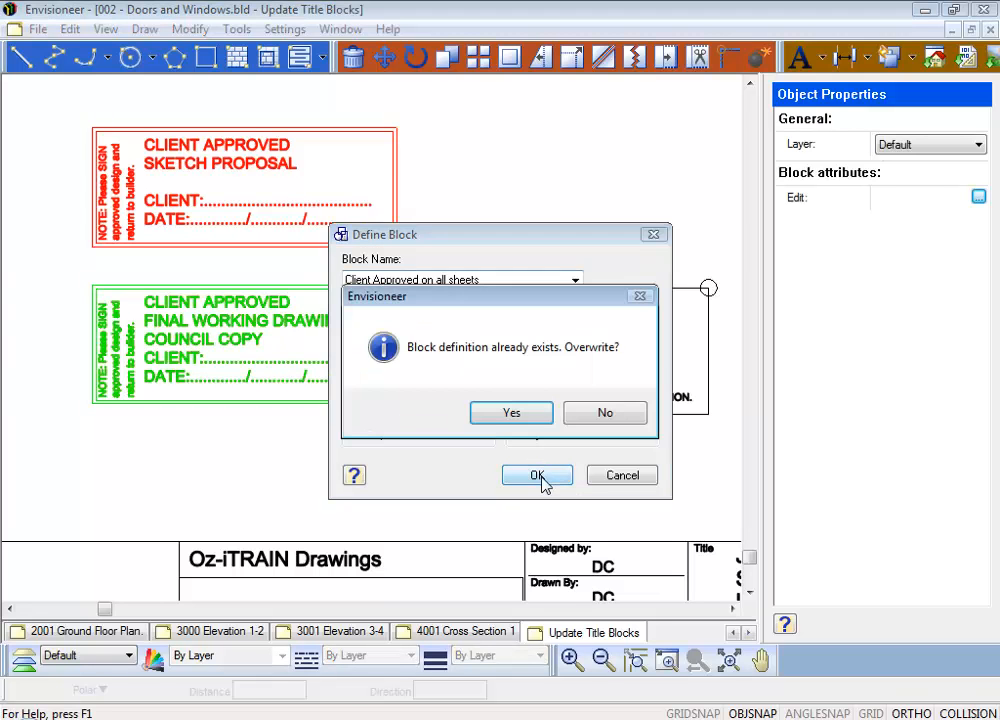
click(498, 424)
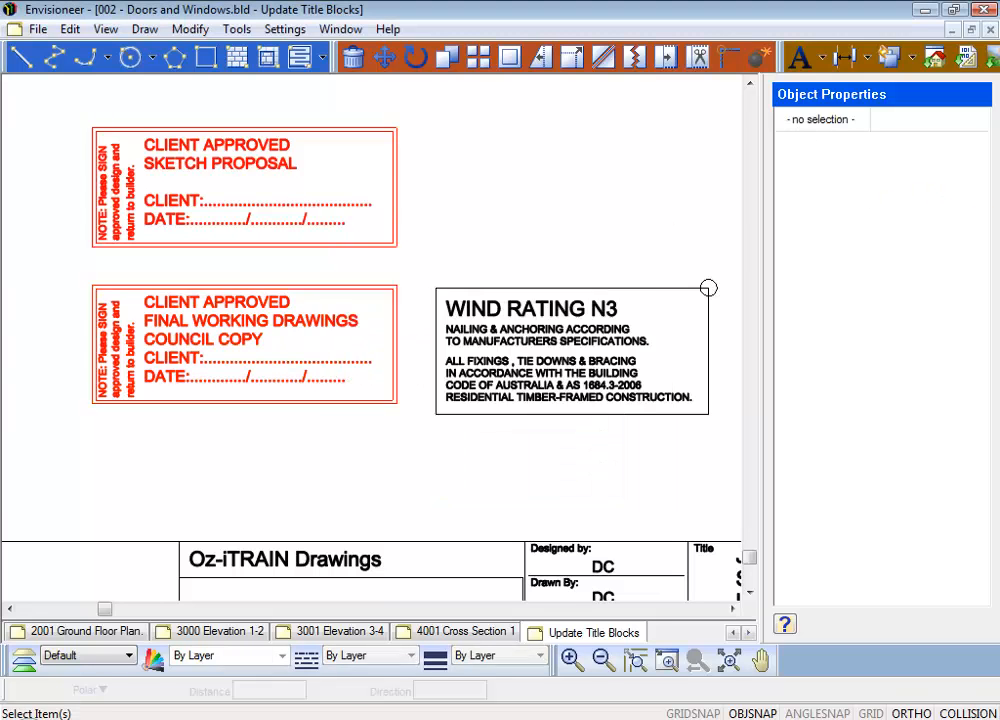
Step: Check the client approval stamp on the 3001 Elevation 3-4 sheet
click(343, 633)
scroll(358, 495, down, 2)
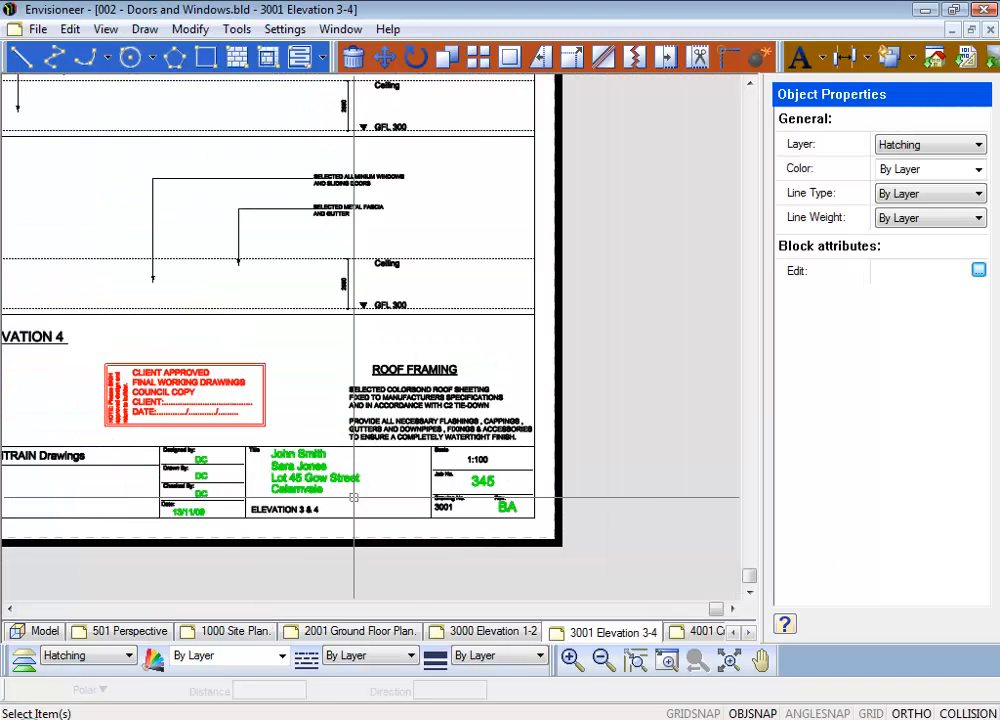
Step: Check the client approval stamp on the 1000 Site Plan sheet and select its NOT FOR CONSTRUCTION text
click(130, 632)
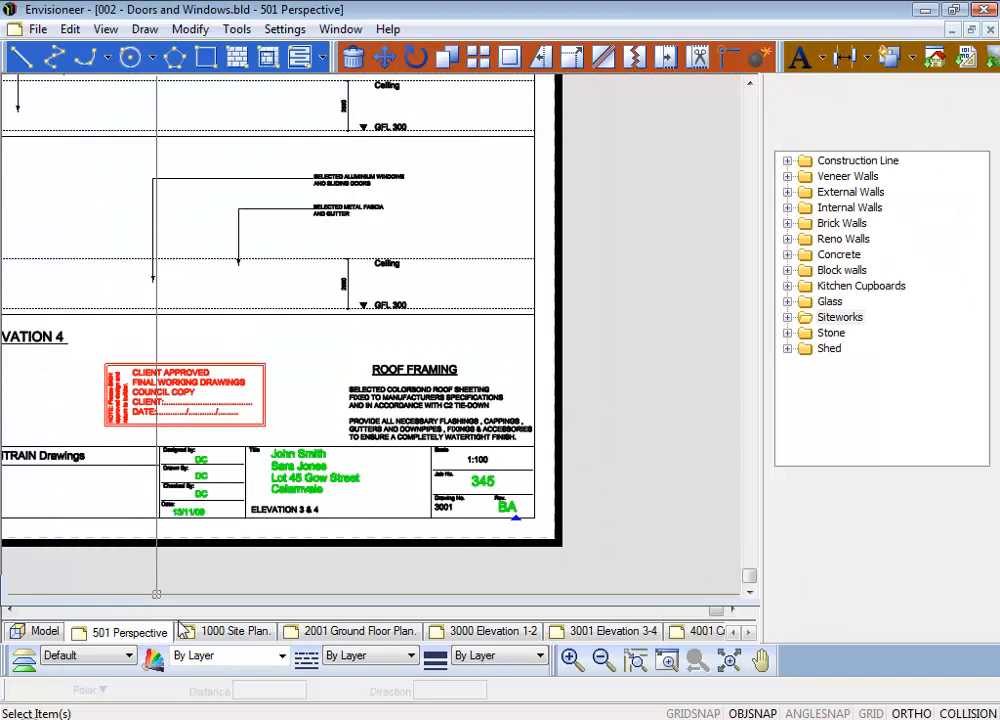
click(250, 632)
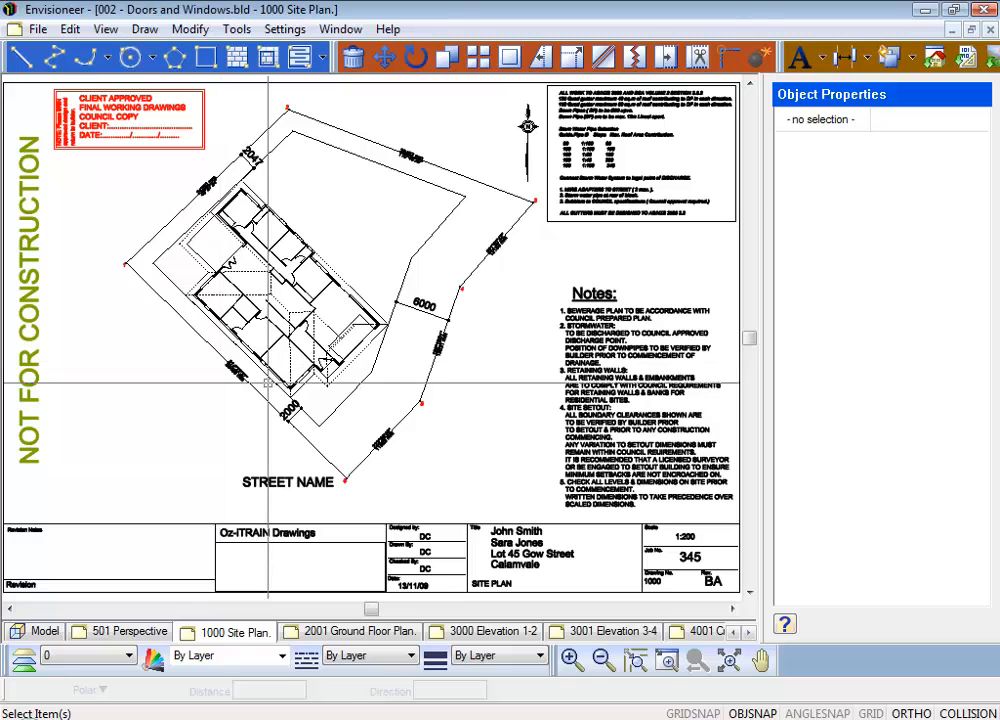
click(36, 416)
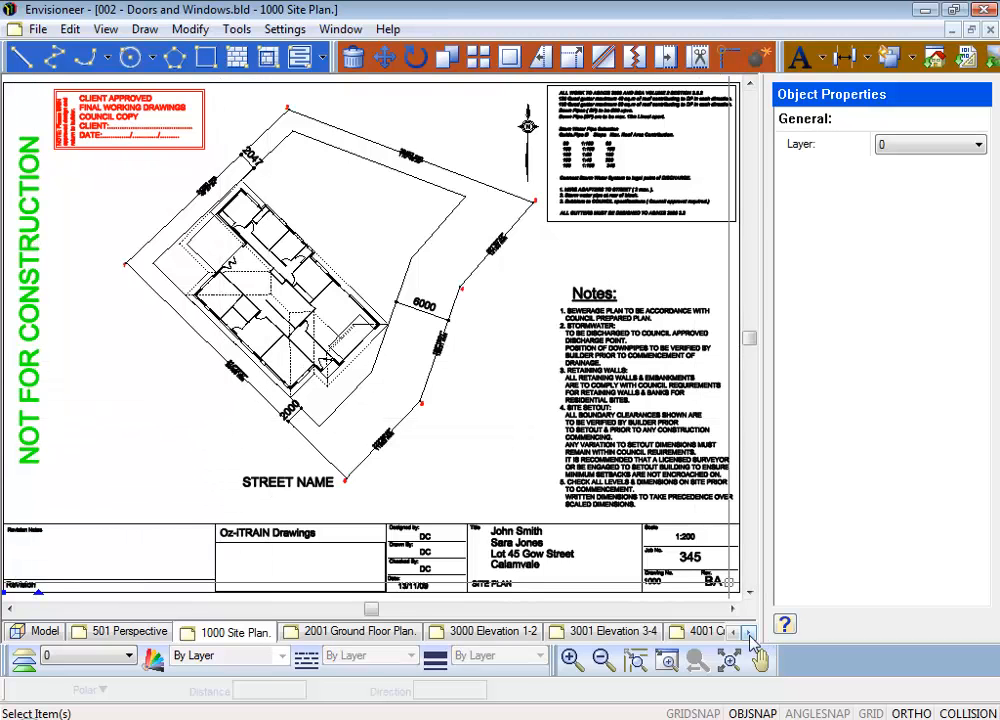
Step: On the Update Title Blocks sheet, set the NOT FOR CONSTRUCTION block's attribute value to "BA Issue"
click(749, 633)
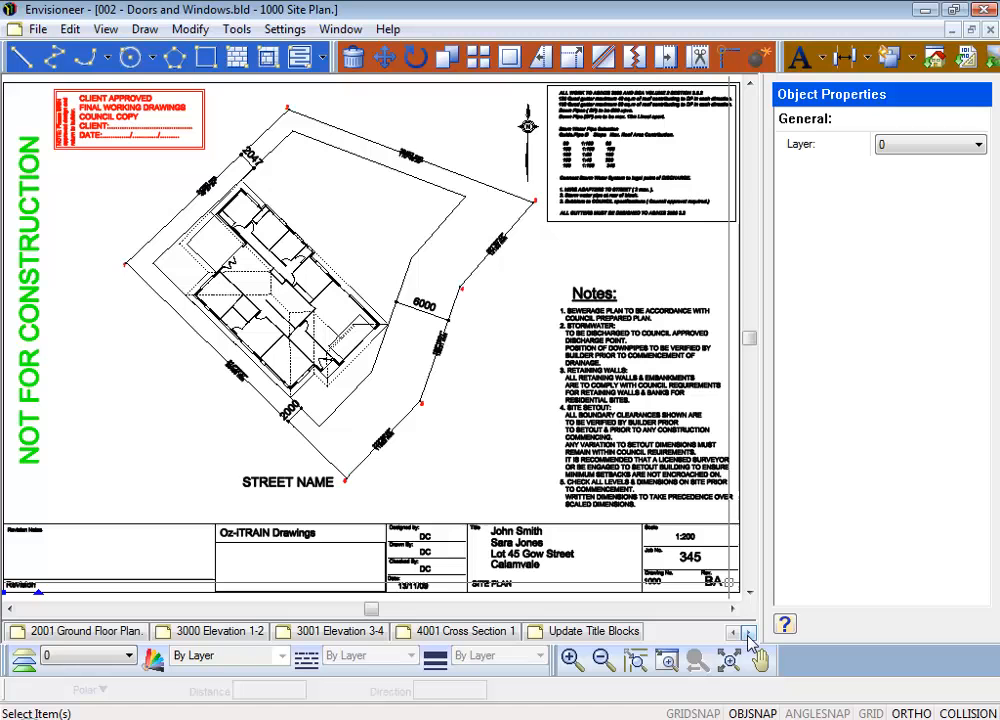
click(592, 636)
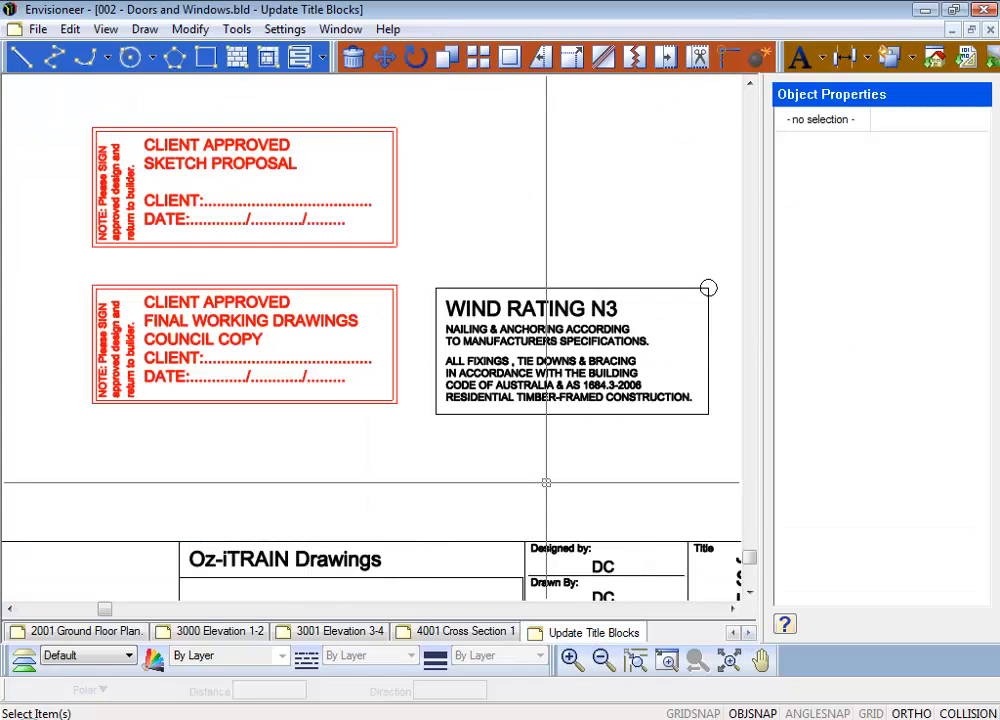
scroll(546, 482, down, 5)
scroll(330, 335, up, 2)
click(297, 417)
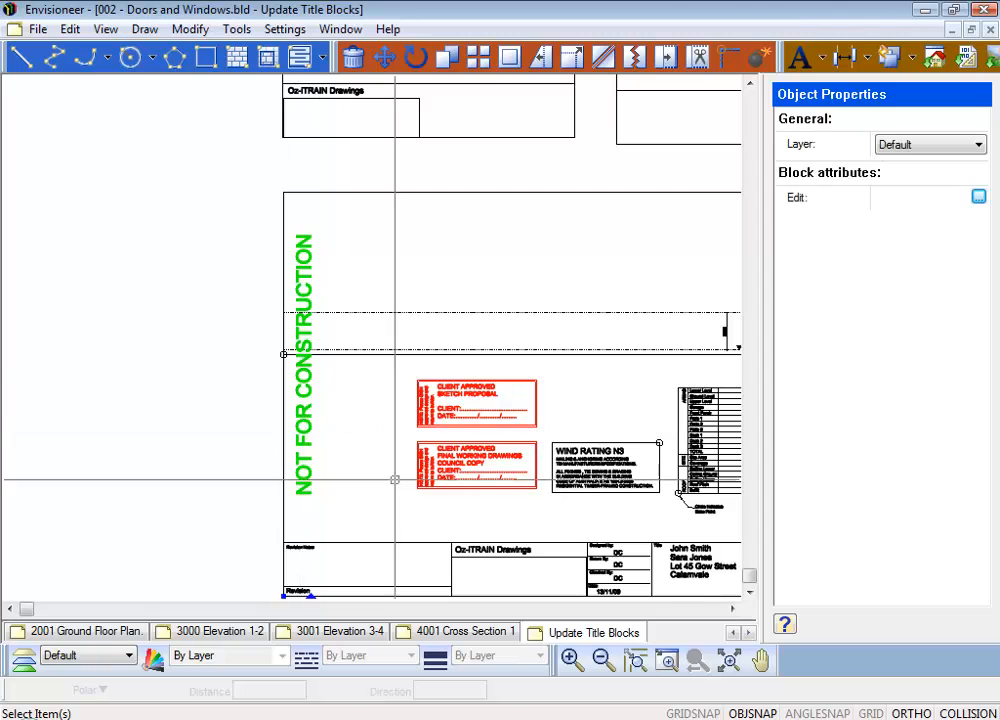
click(979, 197)
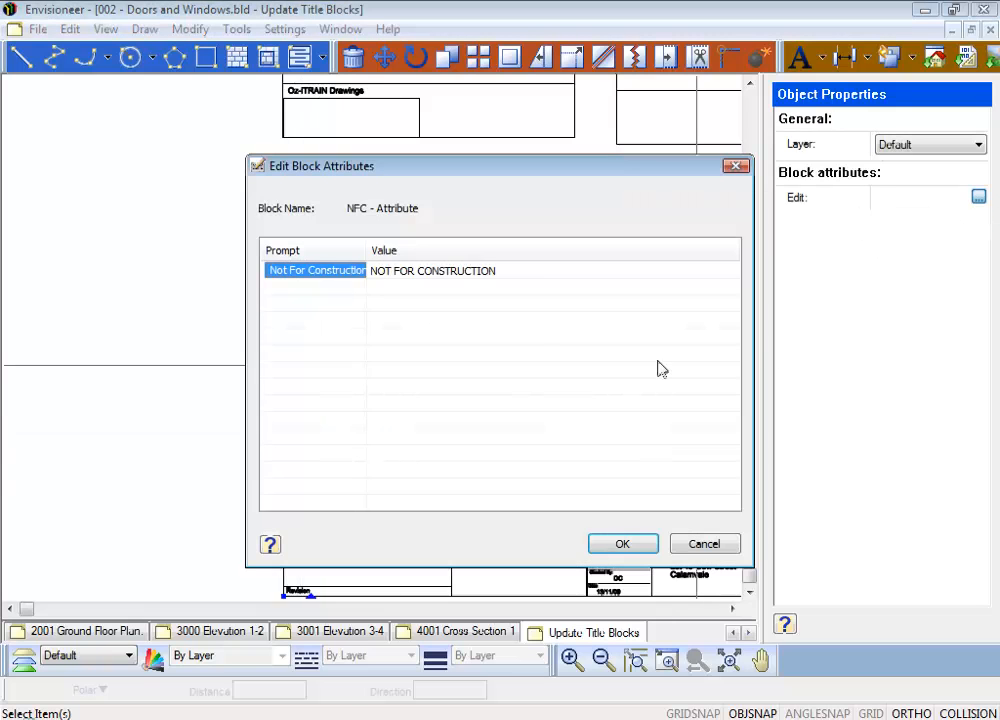
click(517, 273)
text(BA Issue)
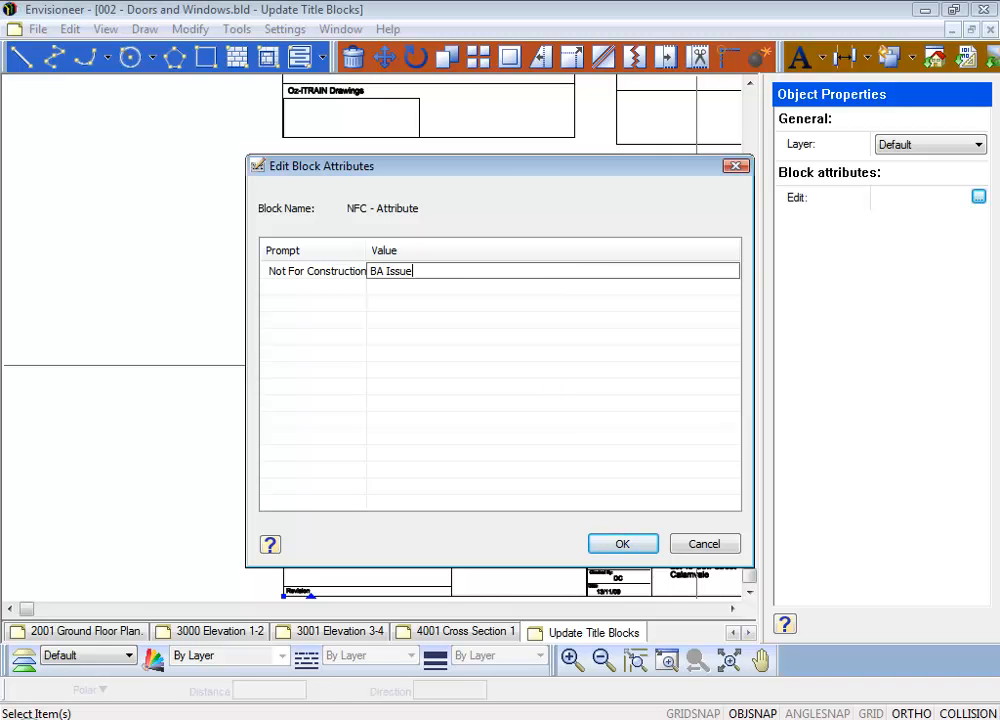
click(636, 547)
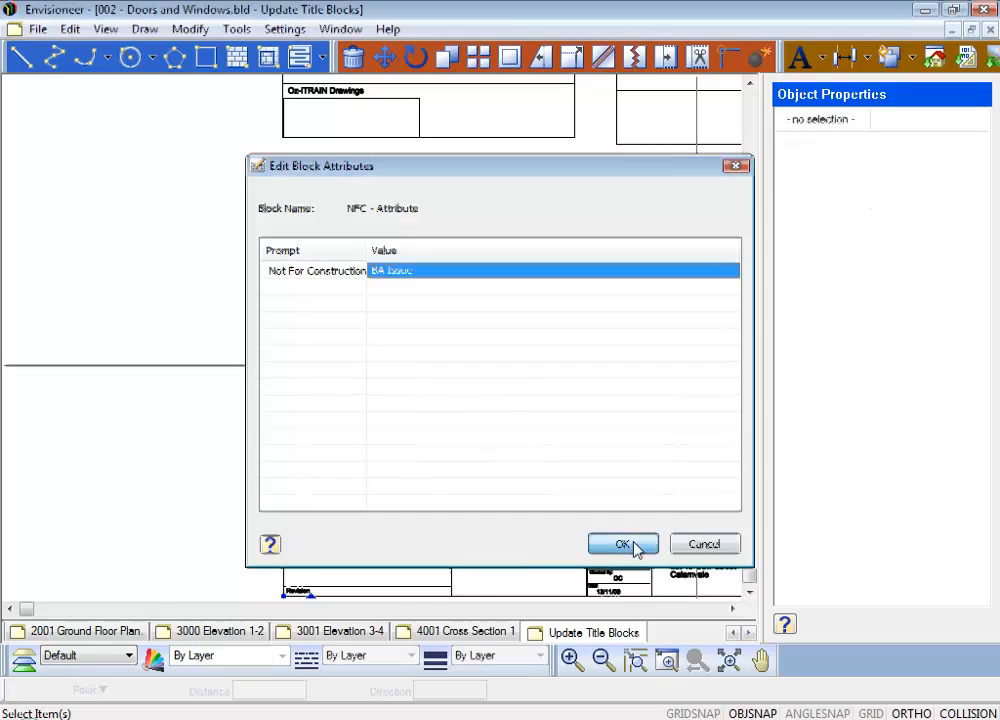
Step: Redefine the NFC block from the BA Issue text, with its base point at the title sheet's lower-left corner, overwriting the existing definition
click(330, 455)
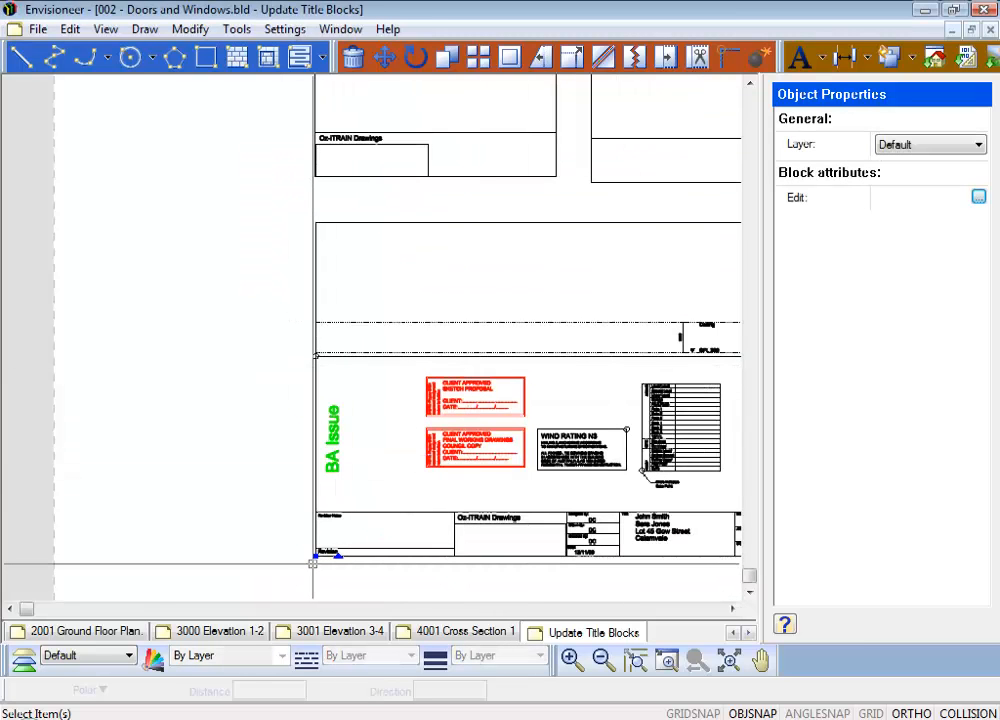
scroll(383, 590, up, 2)
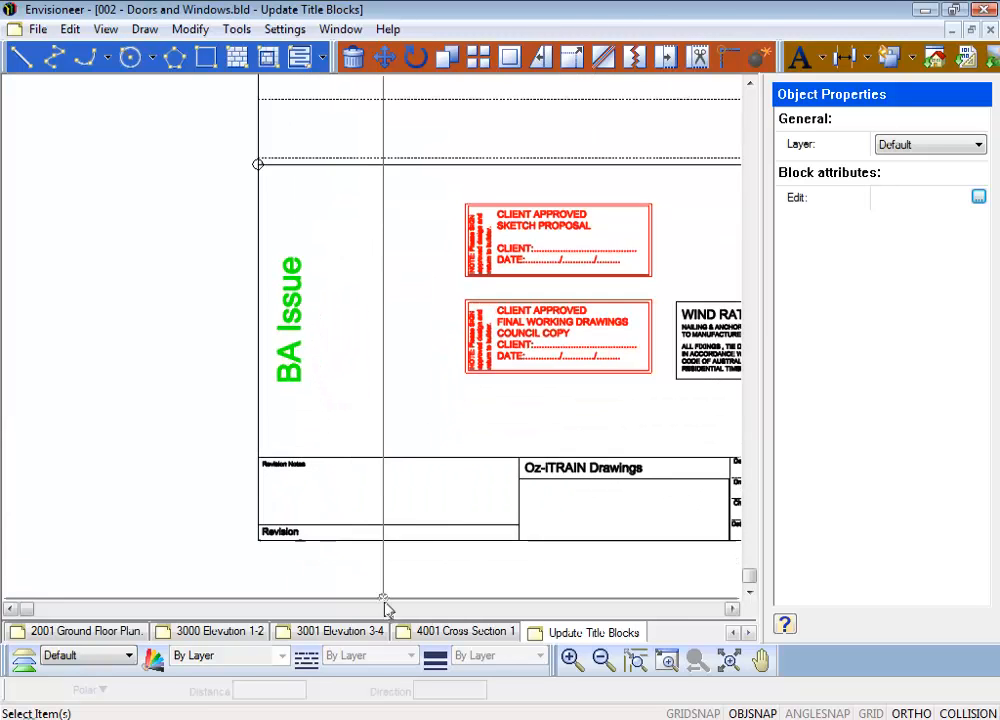
click(891, 58)
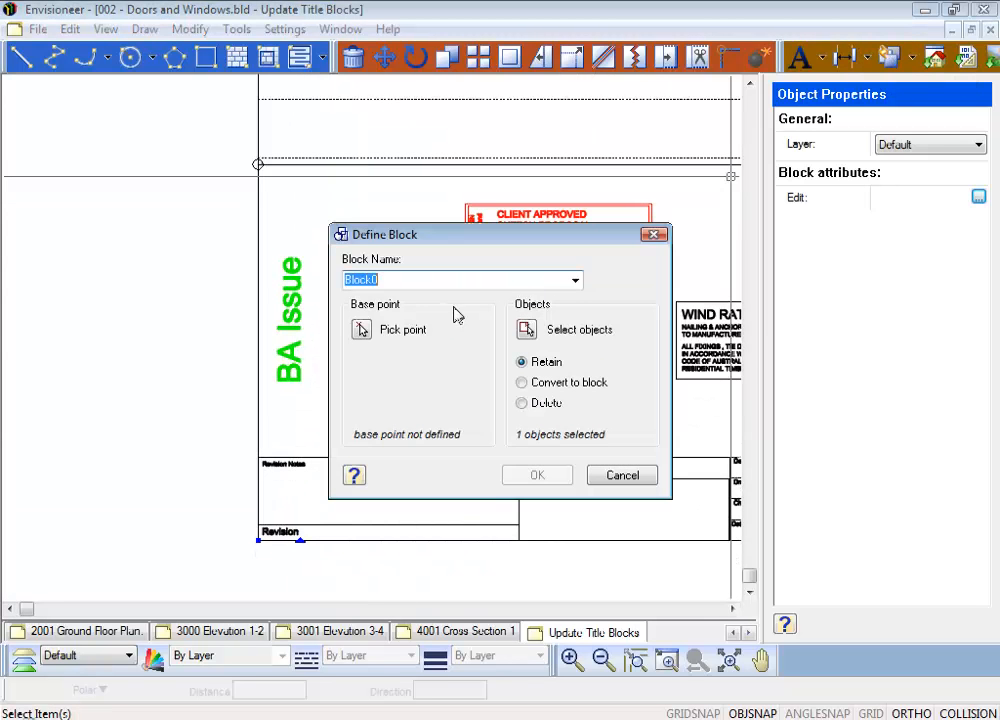
click(575, 281)
drag(576, 368, 576, 484)
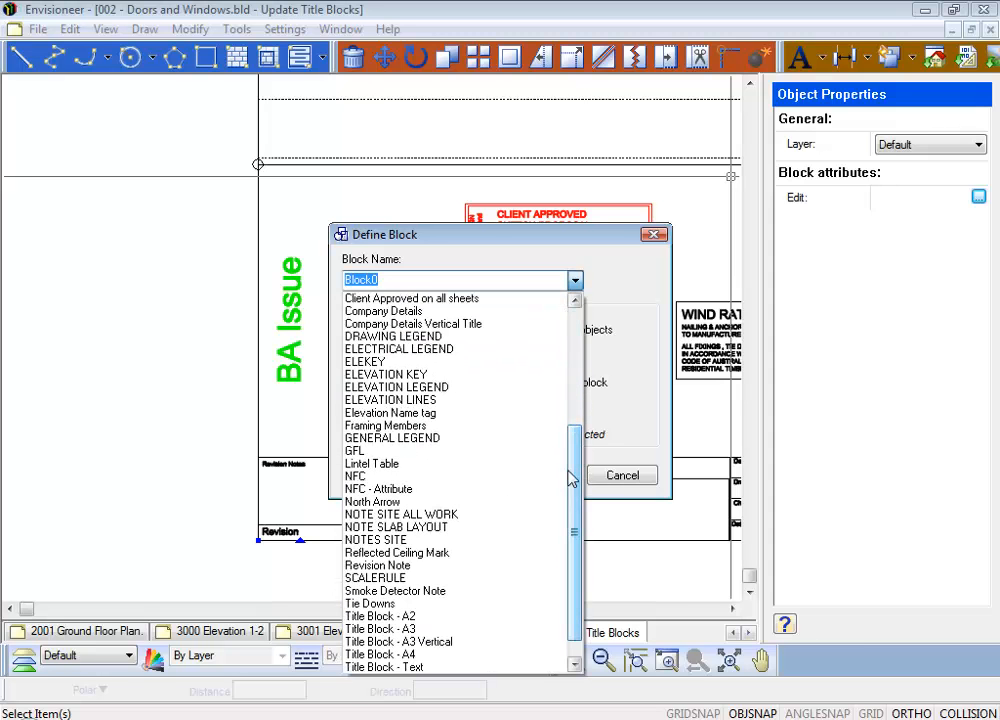
click(352, 477)
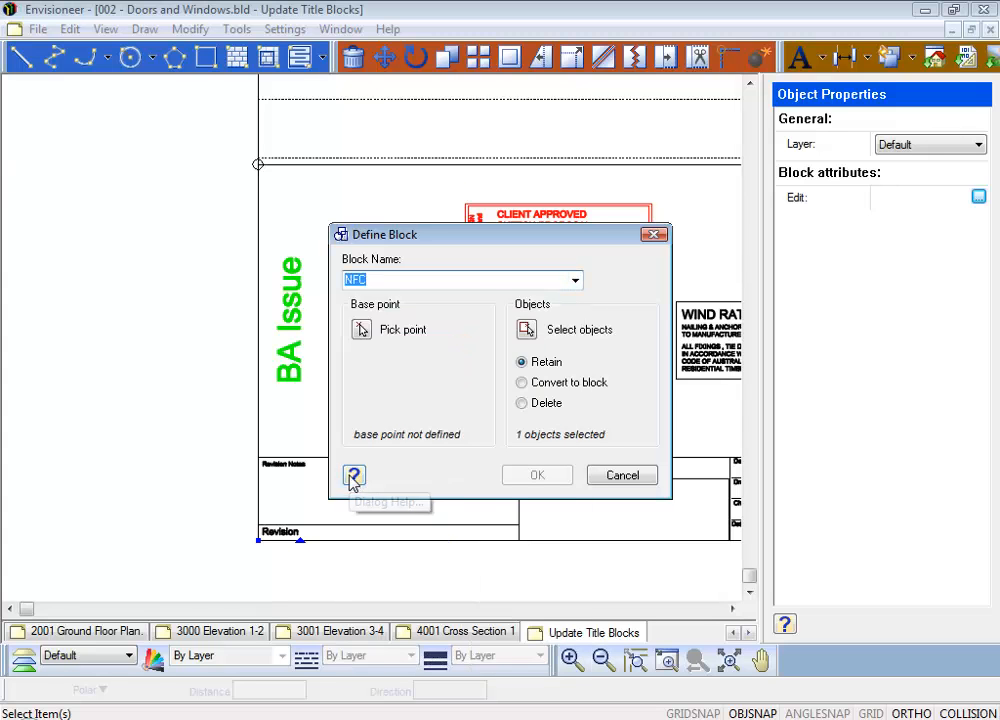
click(361, 330)
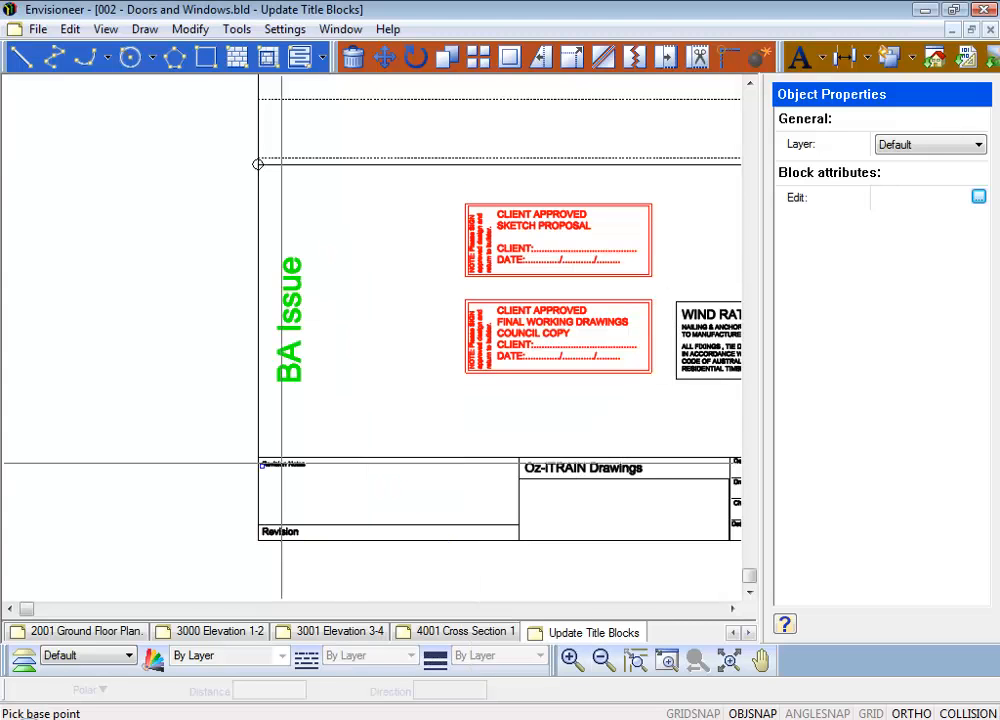
click(258, 540)
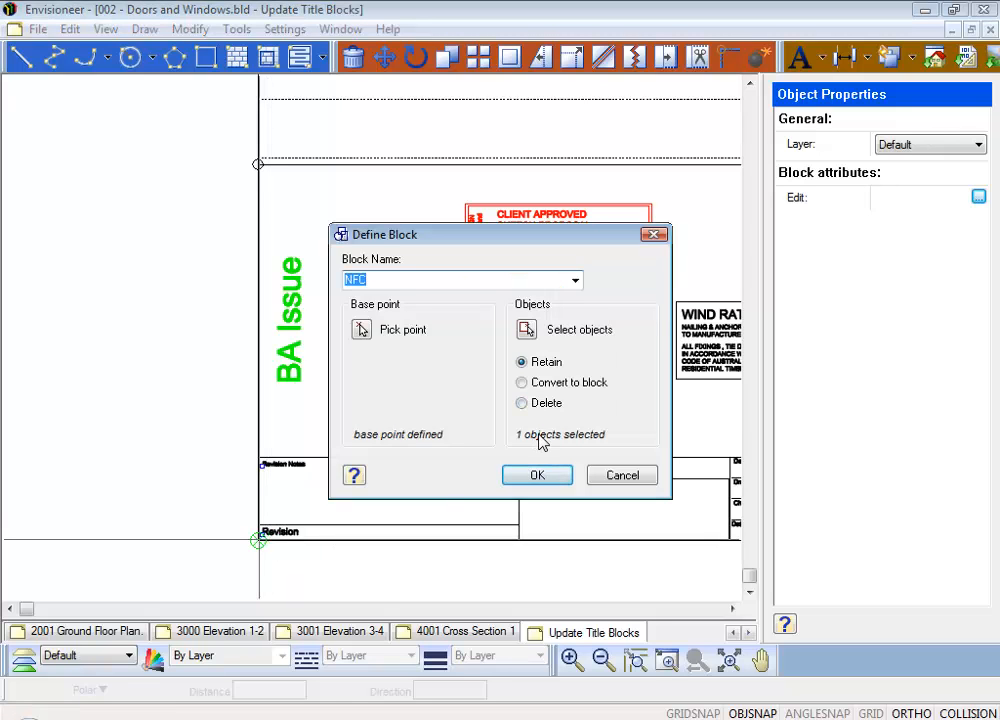
click(536, 482)
click(509, 416)
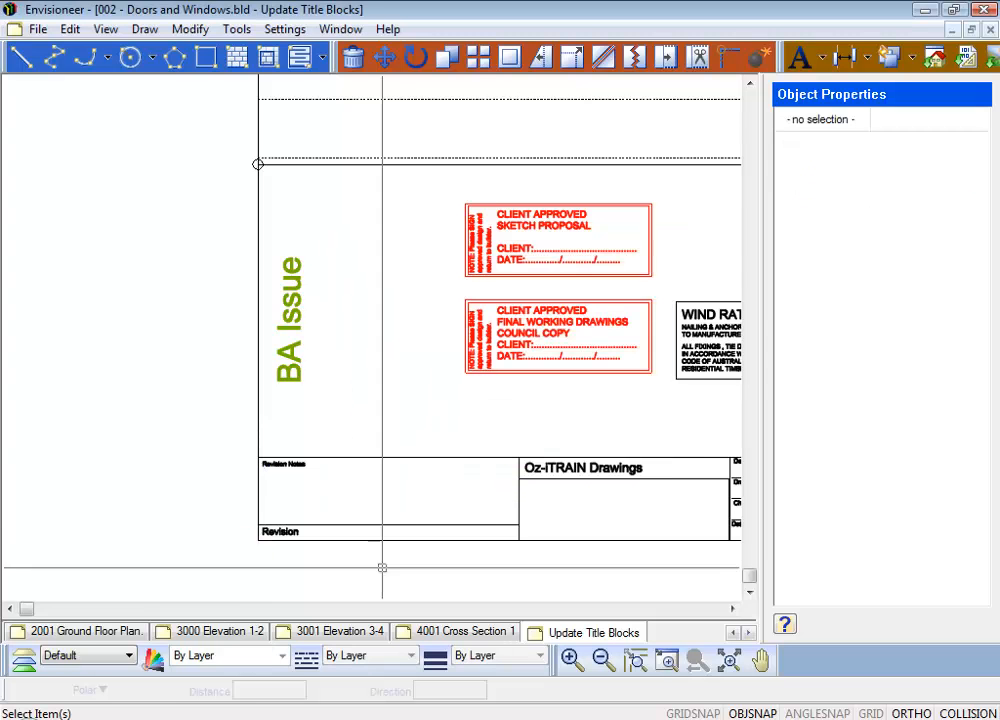
Step: Check the issue text on the whole 3001 Elevation 3-4 sheet and on the 1000 Site Plan sheet
click(333, 633)
right_click(368, 402)
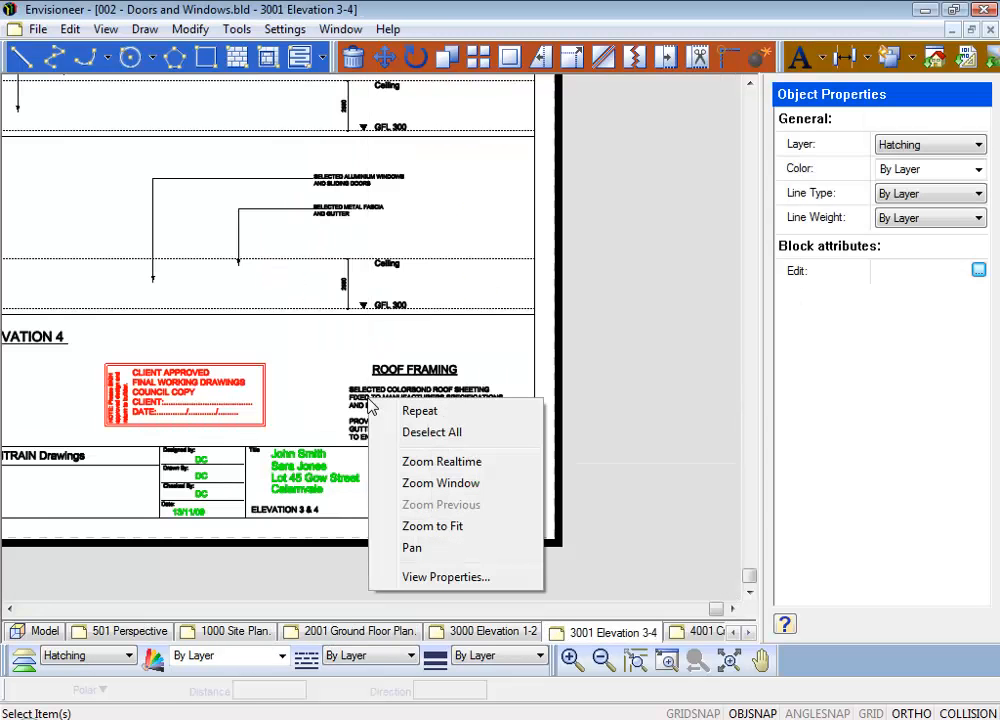
click(450, 526)
right_click(250, 312)
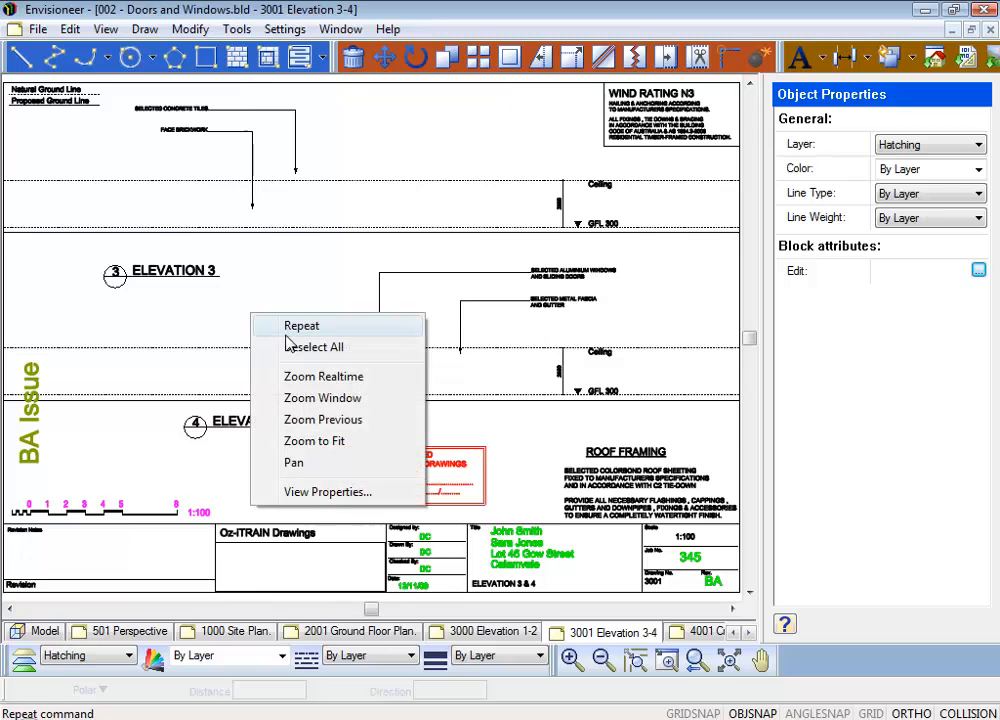
click(312, 349)
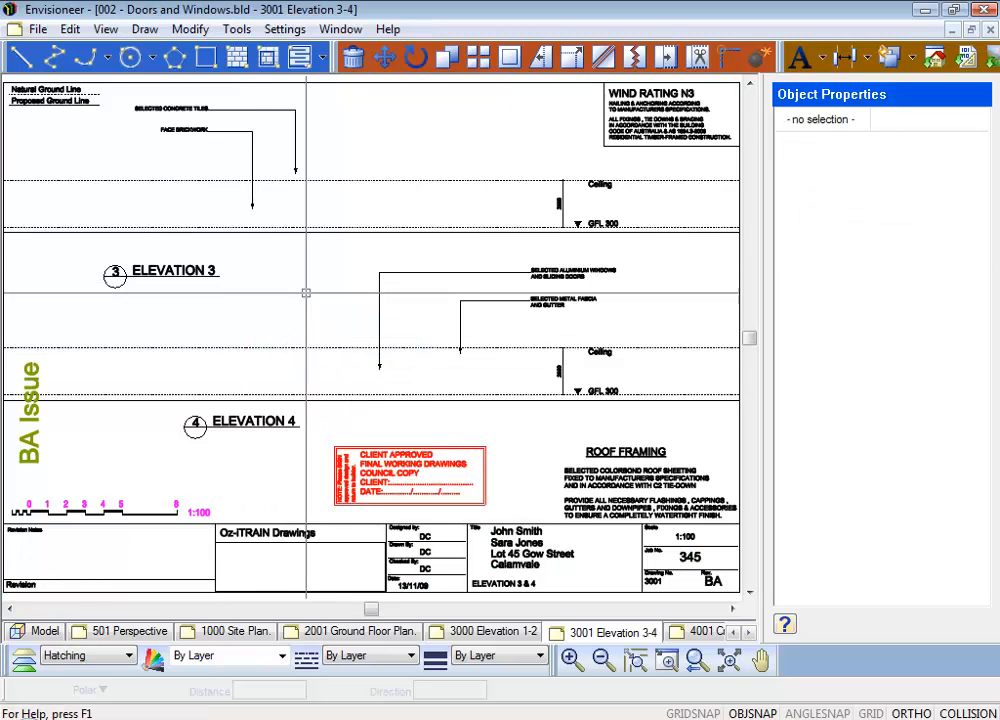
click(232, 632)
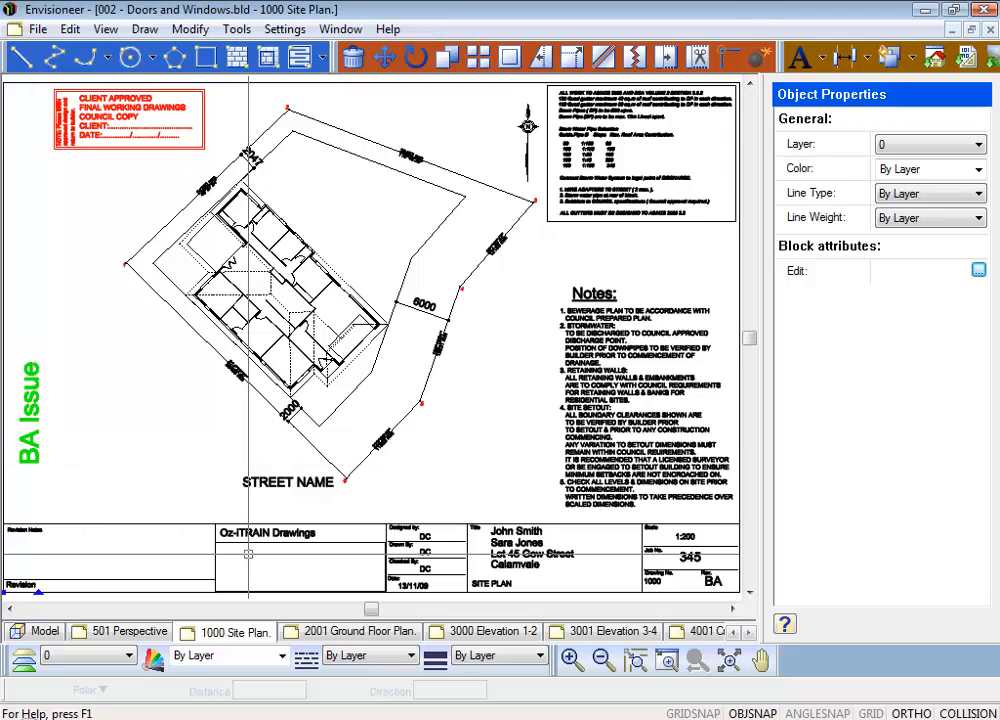
Step: Inspect the elevation key on the 2001 Ground Floor Plan sheet and clear the selection
click(362, 633)
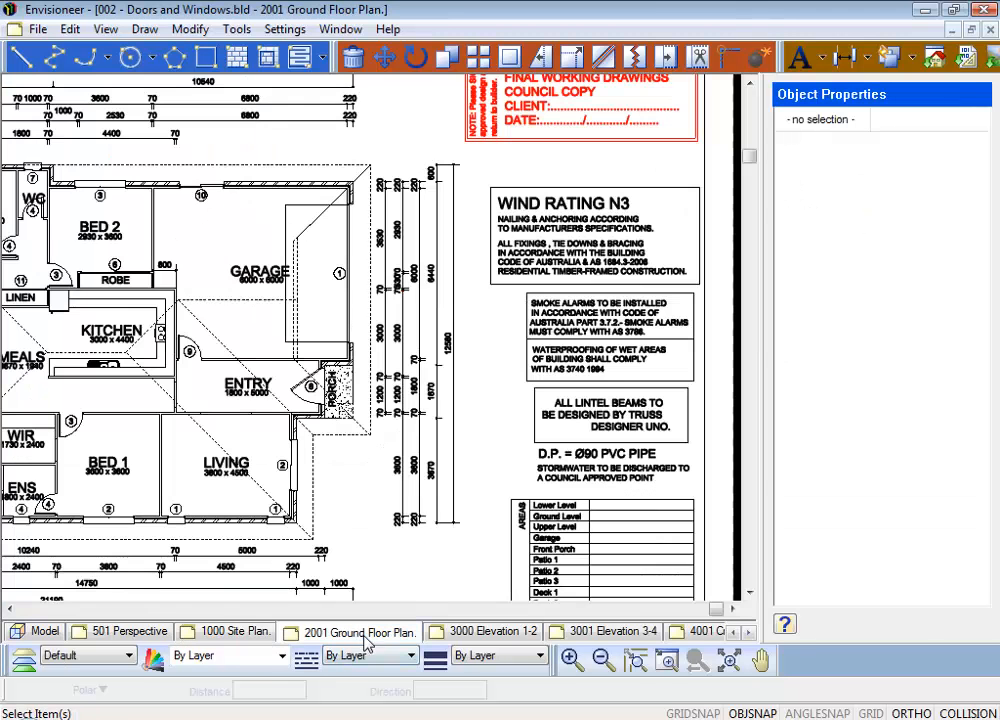
scroll(463, 500, down, 3)
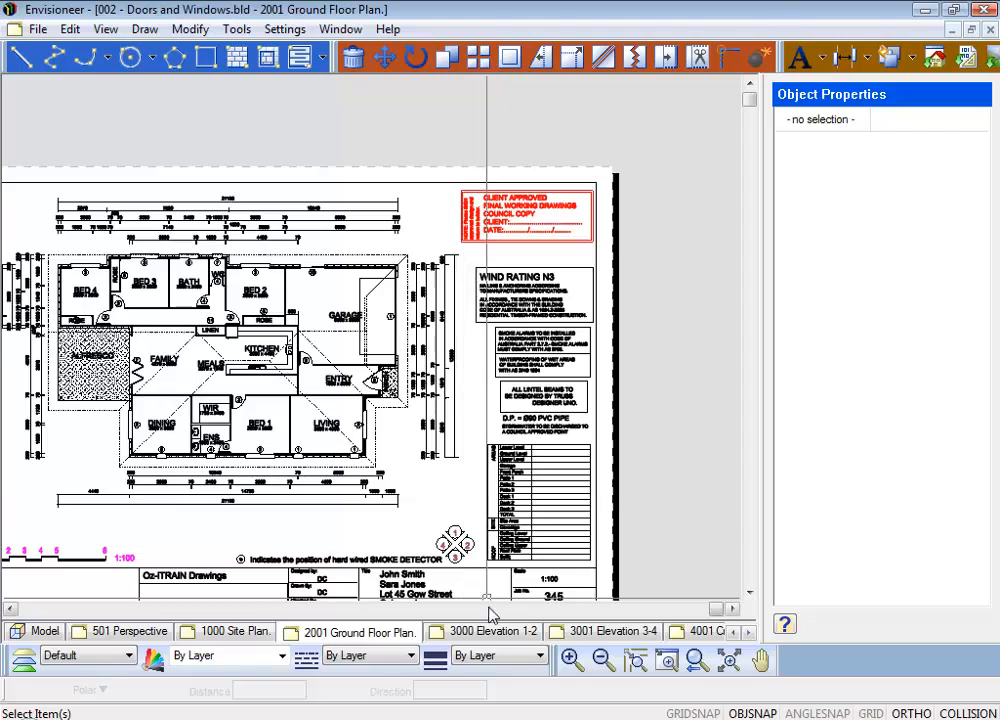
scroll(465, 505, up, 4)
click(469, 511)
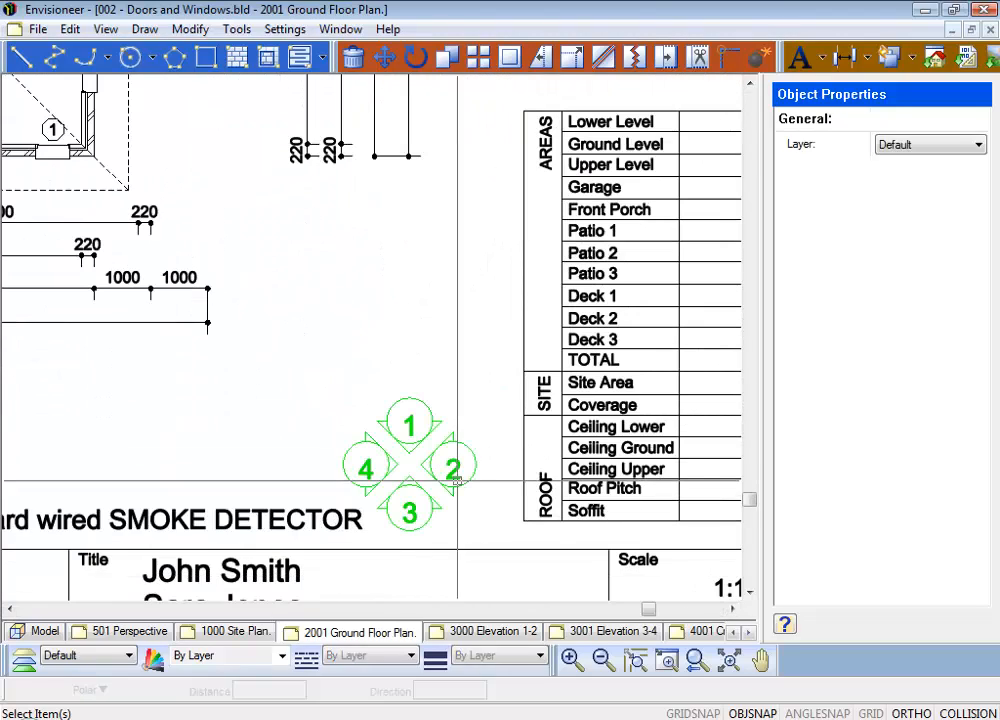
click(496, 525)
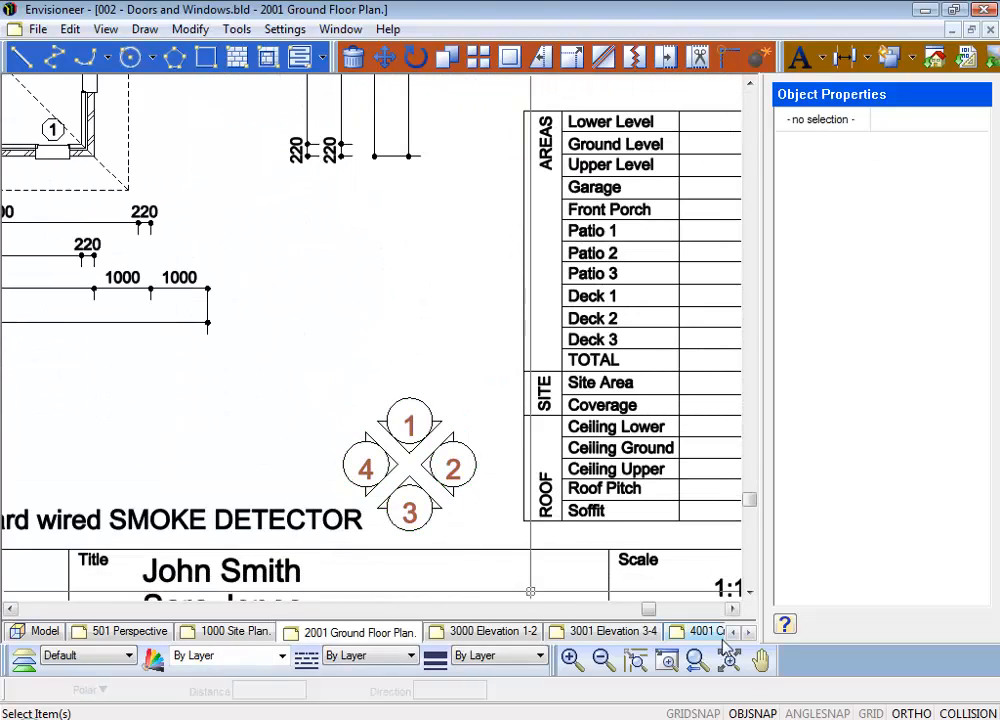
Step: Inspect the matching elevation key above the title block on the Update Title Blocks sheet
click(749, 634)
click(598, 631)
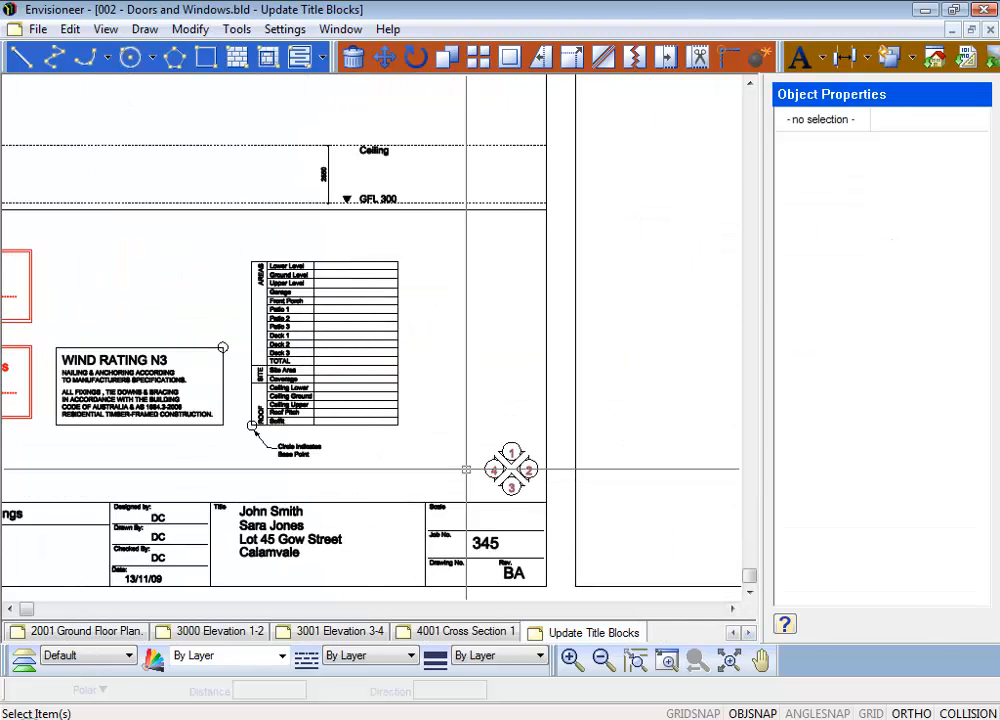
click(511, 468)
scroll(520, 399, down, 2)
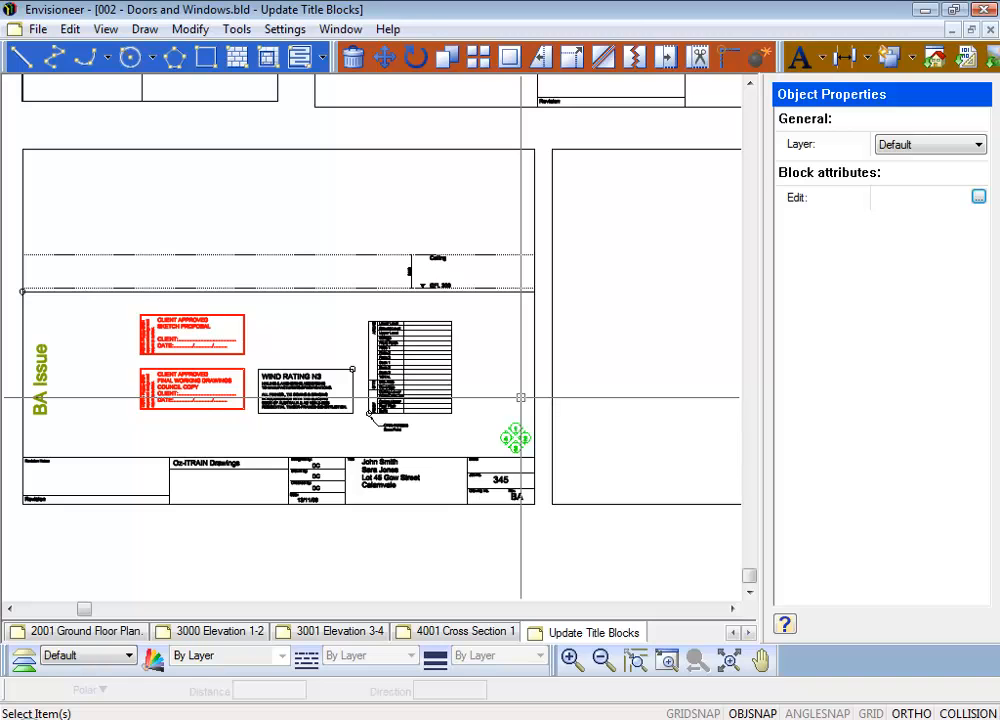
Step: Go back to the 2001 Ground Floor Plan sheet and select its elevation key to examine the block's insertion point
click(388, 634)
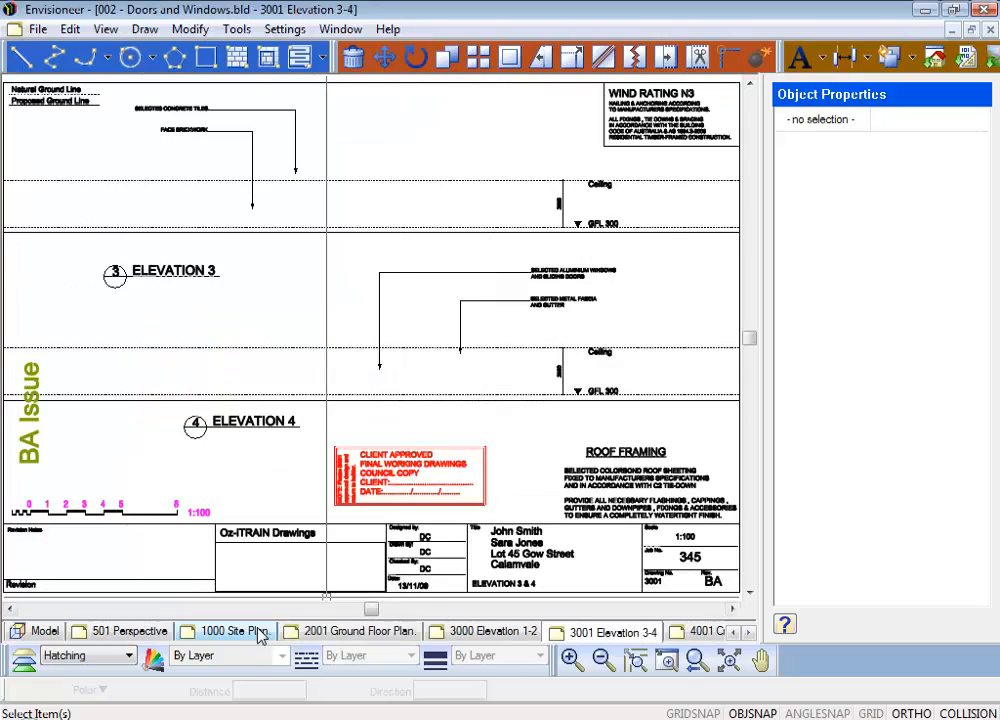
click(365, 631)
scroll(440, 488, down, 4)
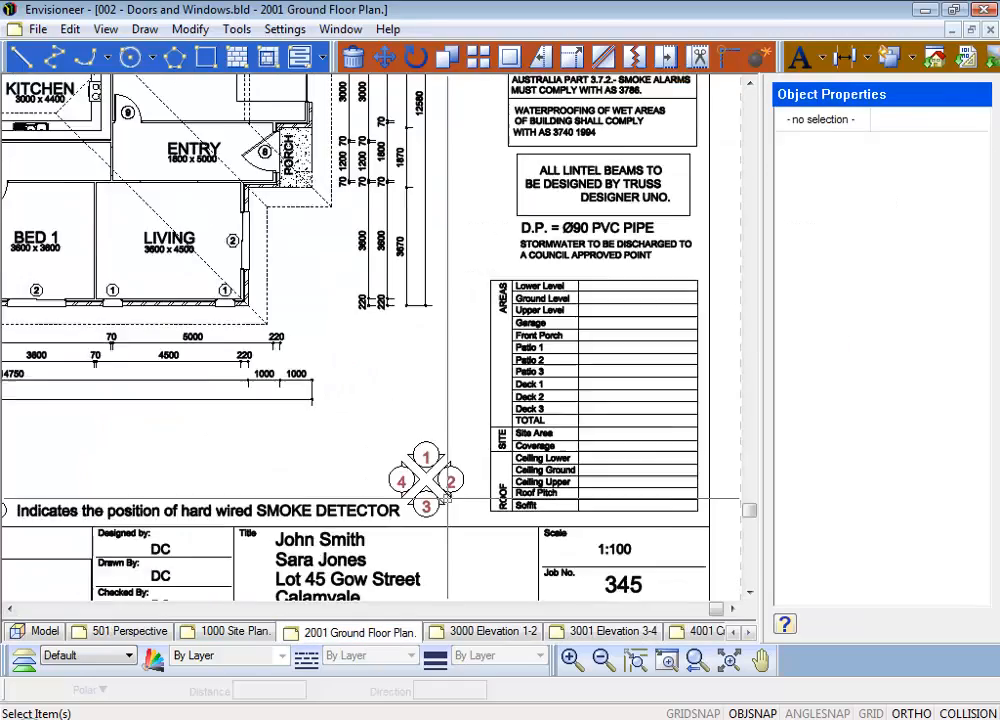
scroll(456, 495, down, 3)
click(447, 490)
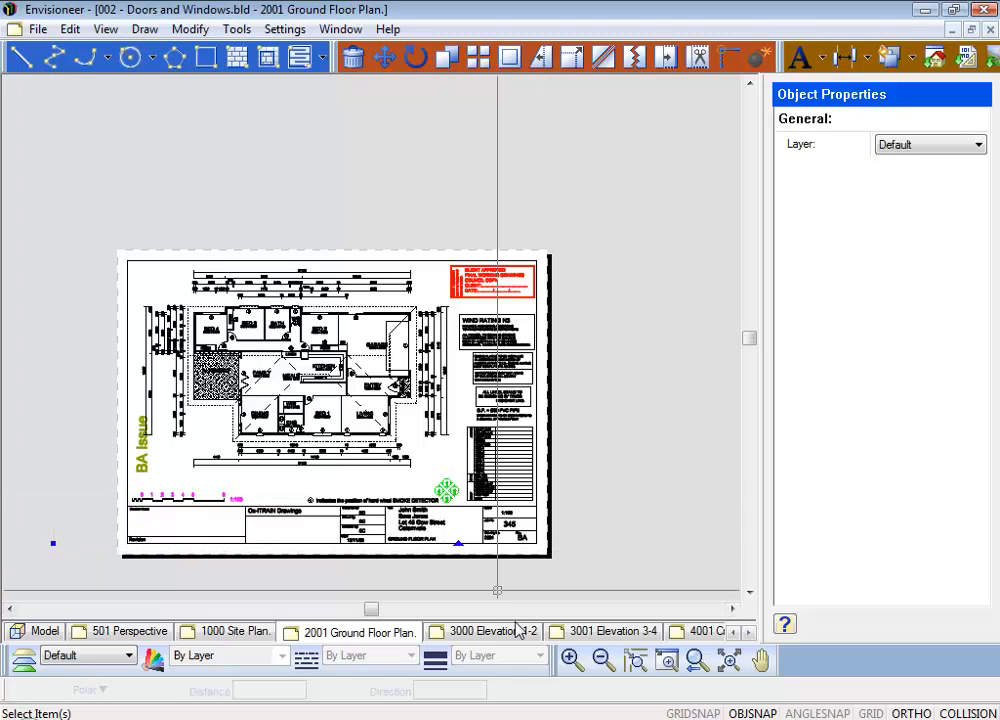
Step: Go back to the Update Title Blocks sheet and select the elevation key above the title block to examine its insertion point
click(749, 633)
click(590, 632)
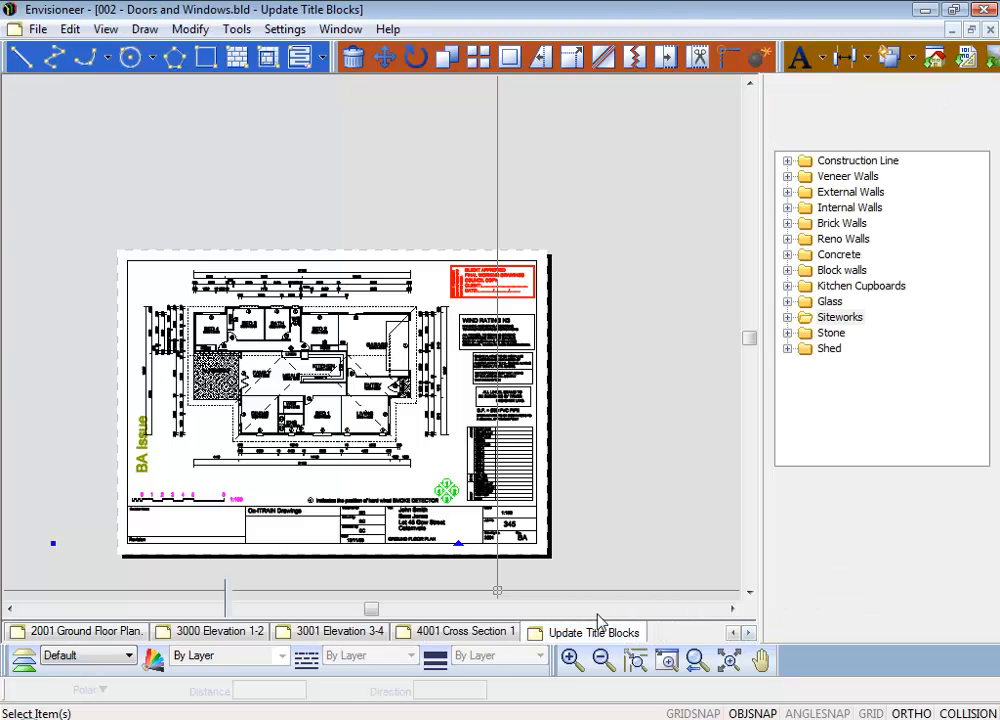
scroll(560, 560, up, 1)
scroll(472, 453, up, 3)
scroll(472, 453, up, 1)
click(631, 420)
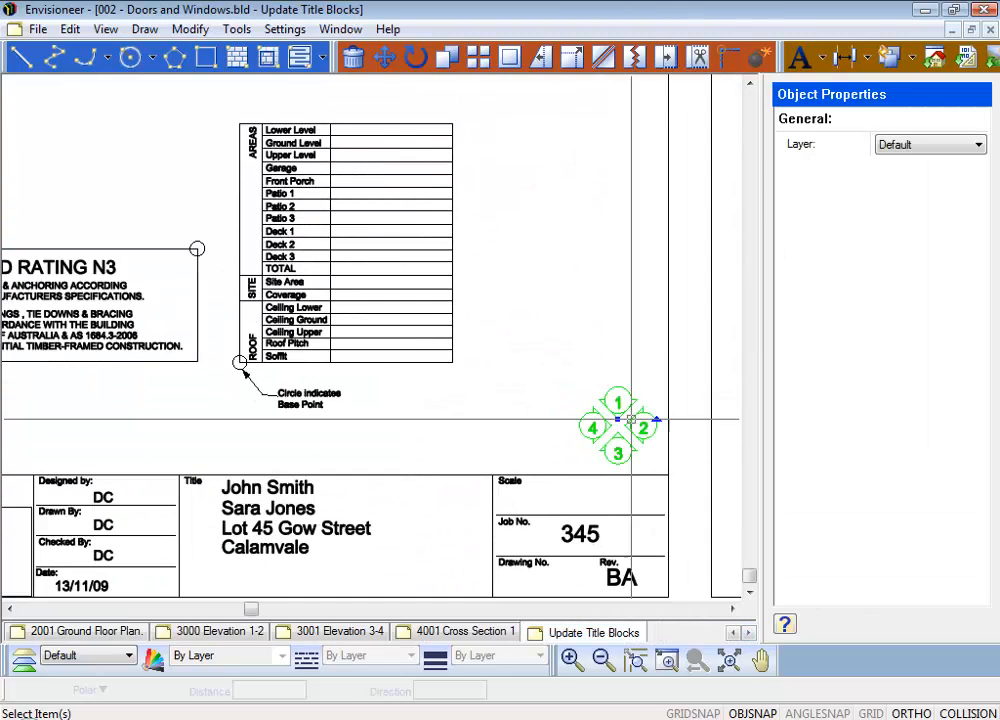
middle_drag(643, 475, 465, 422)
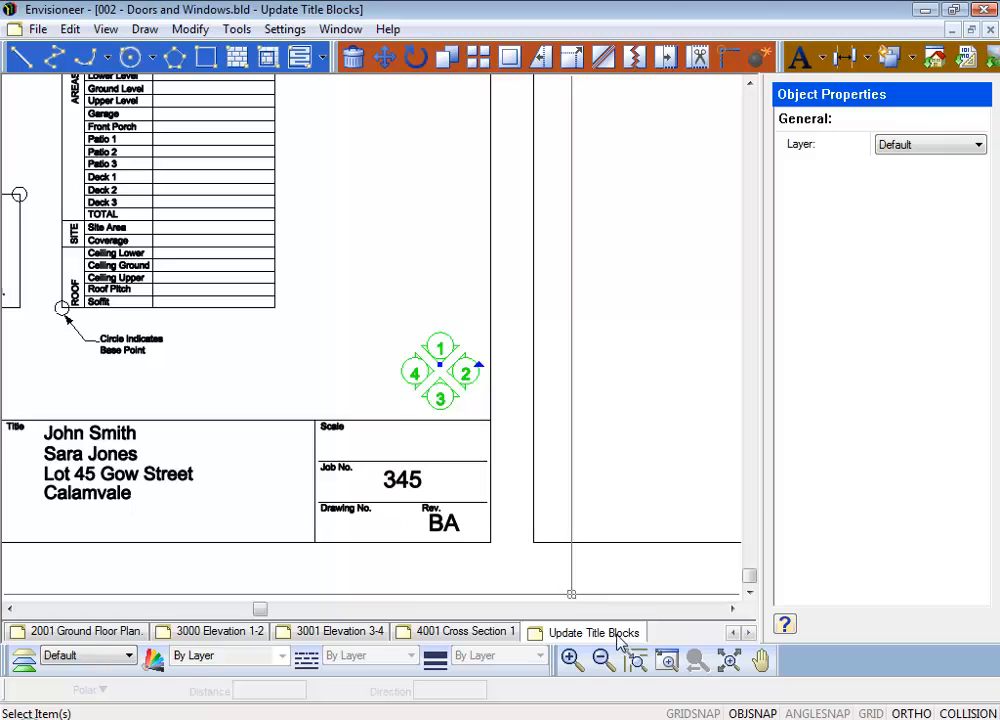
Step: Set the elevation key's four block attribute values, in listed order, to N, S, E and W
click(397, 369)
click(397, 369)
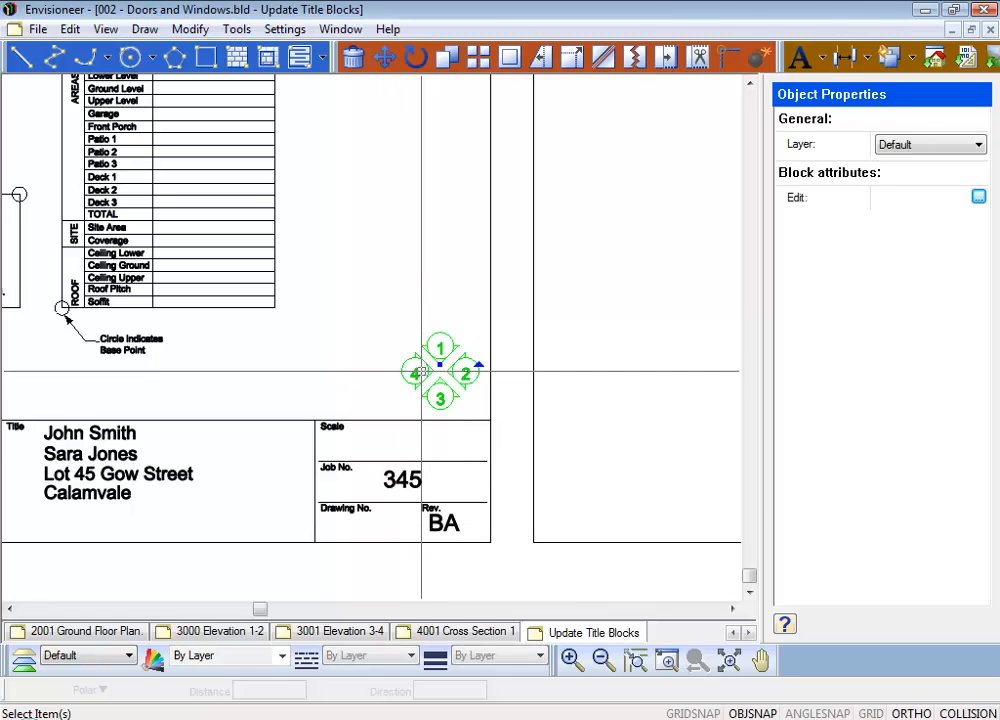
click(978, 198)
click(329, 273)
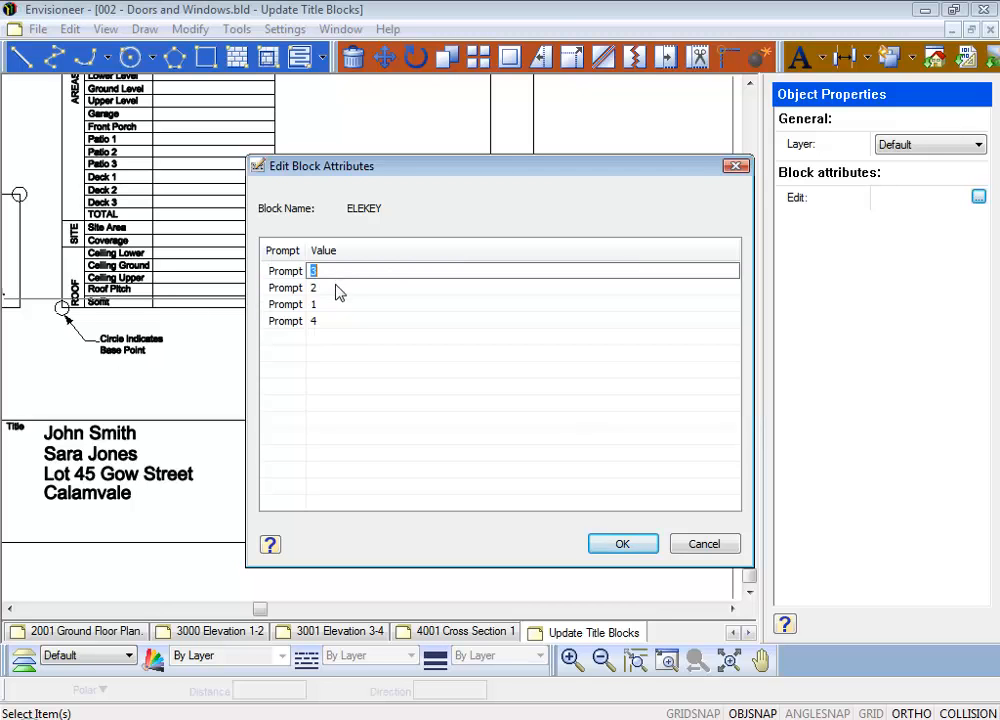
click(313, 288)
text(S)
click(334, 303)
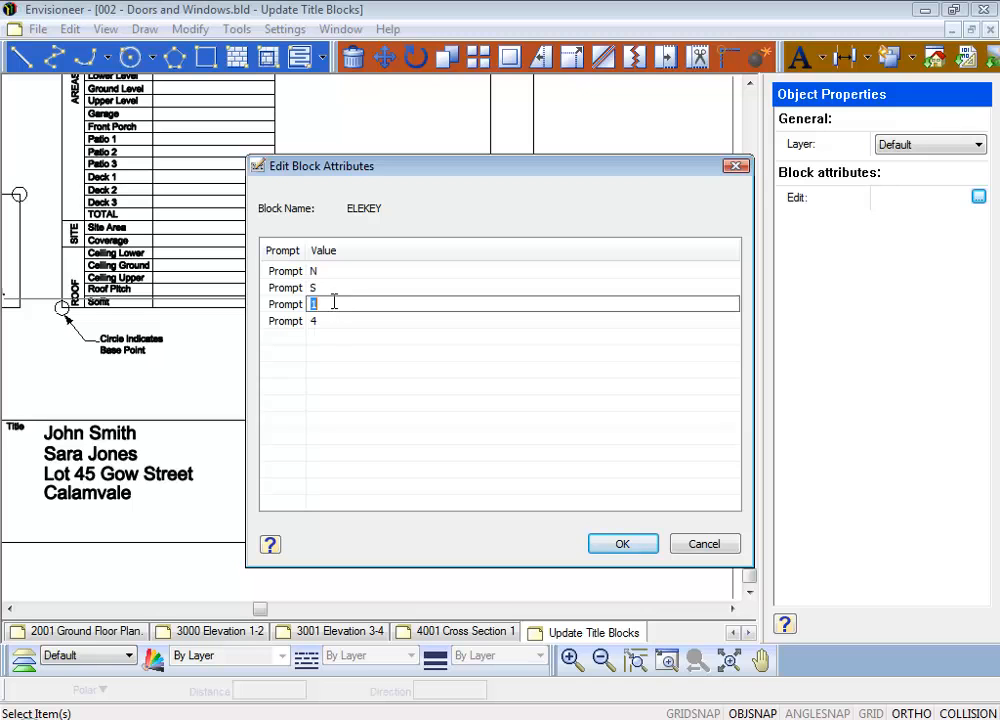
click(328, 321)
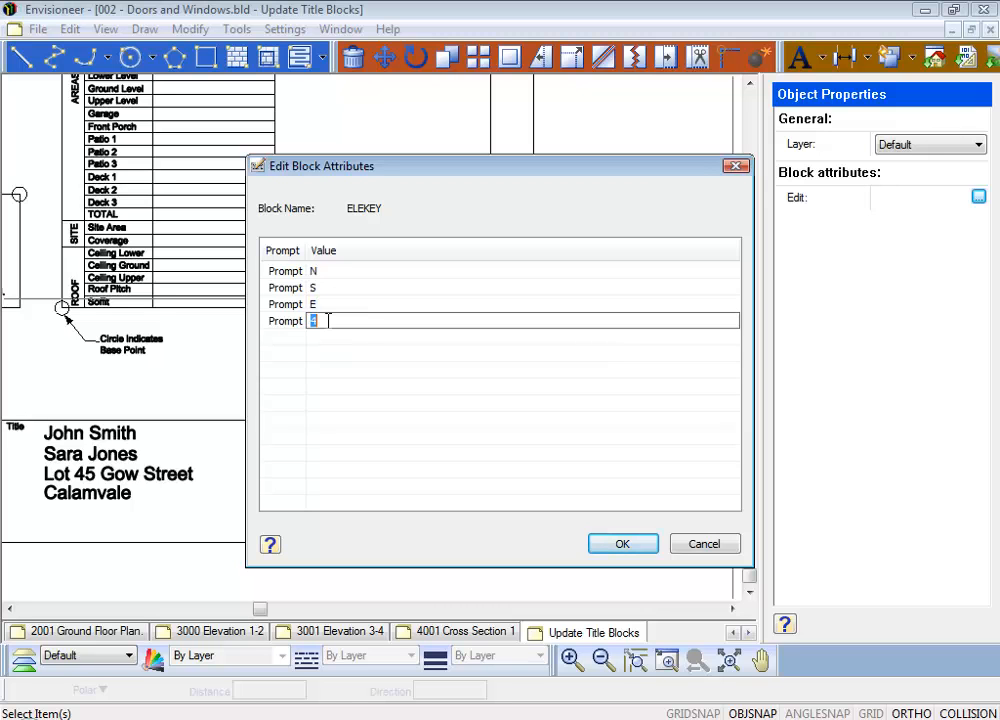
click(622, 543)
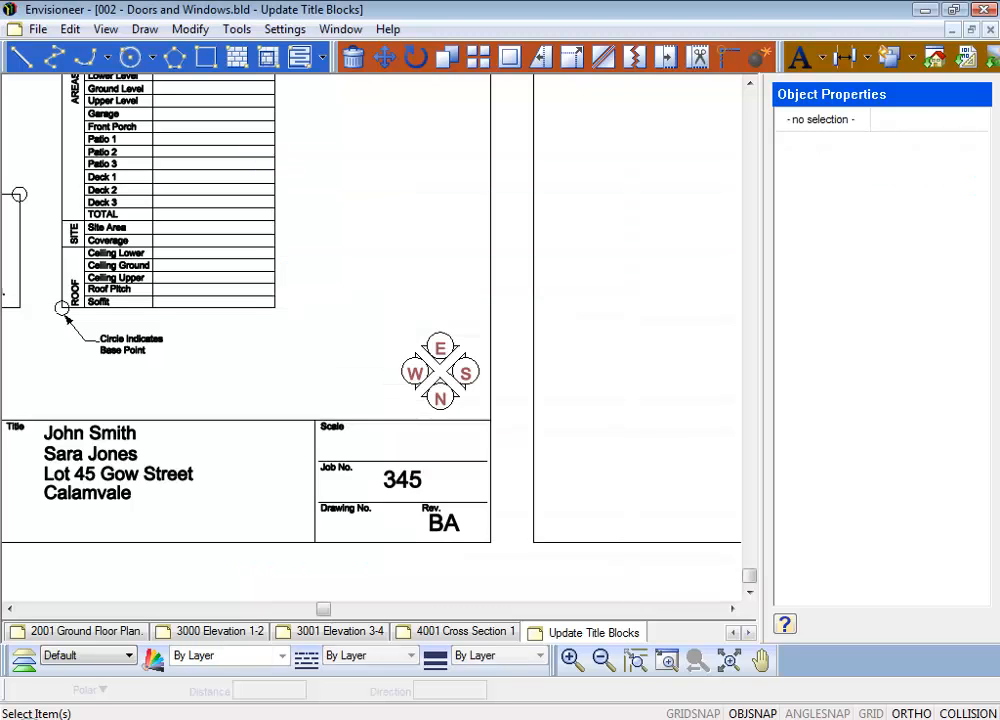
click(465, 403)
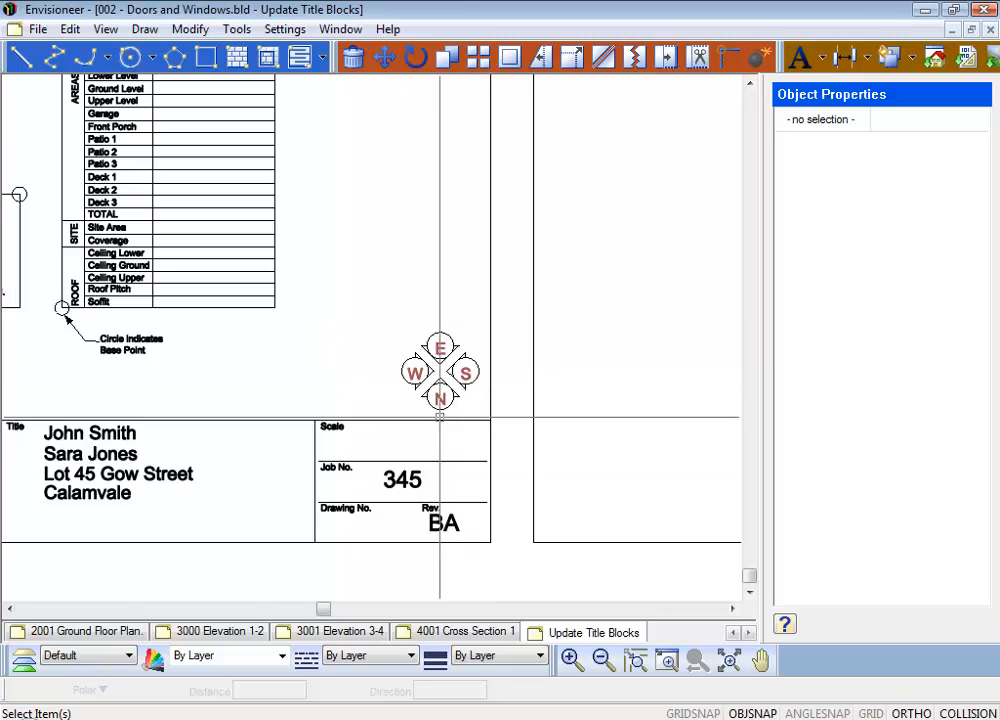
click(891, 57)
click(576, 283)
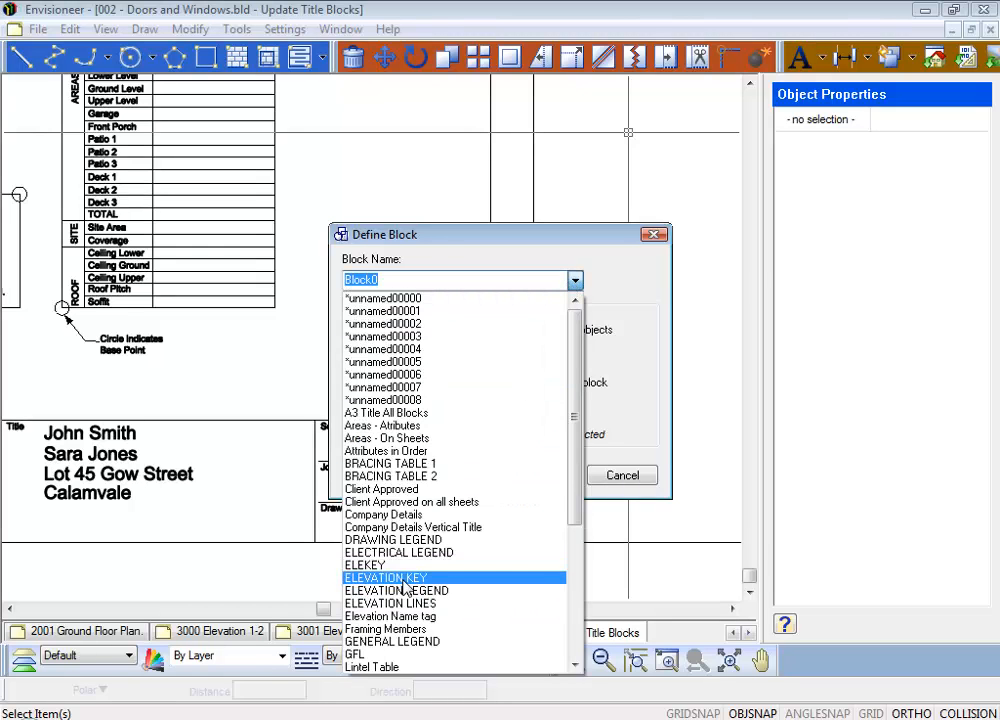
click(406, 578)
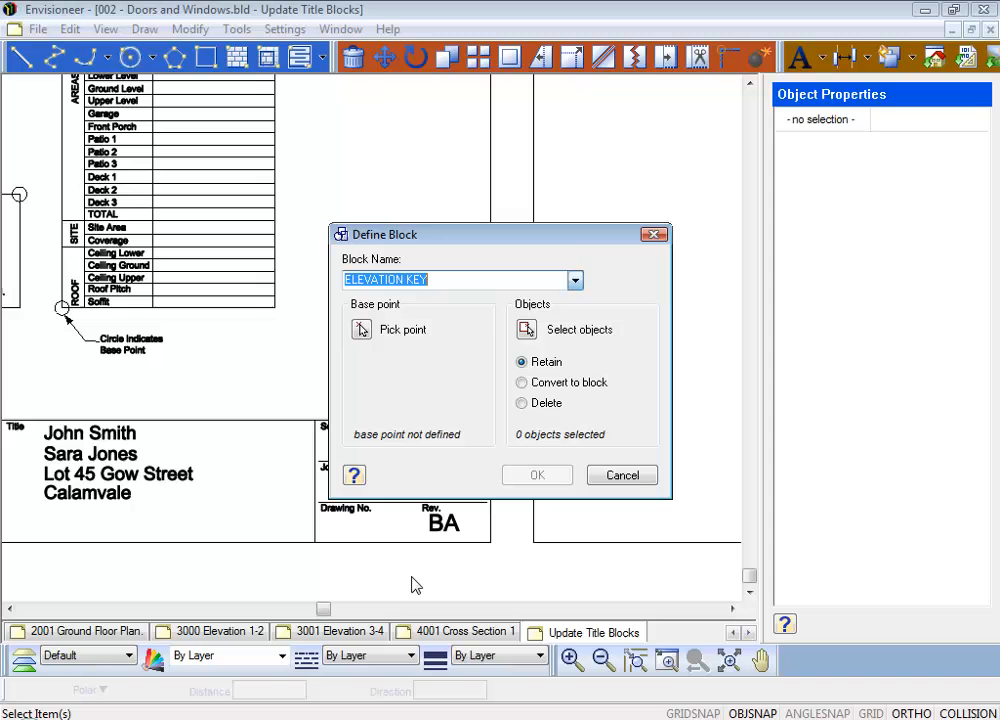
click(362, 333)
scroll(507, 350, down, 1)
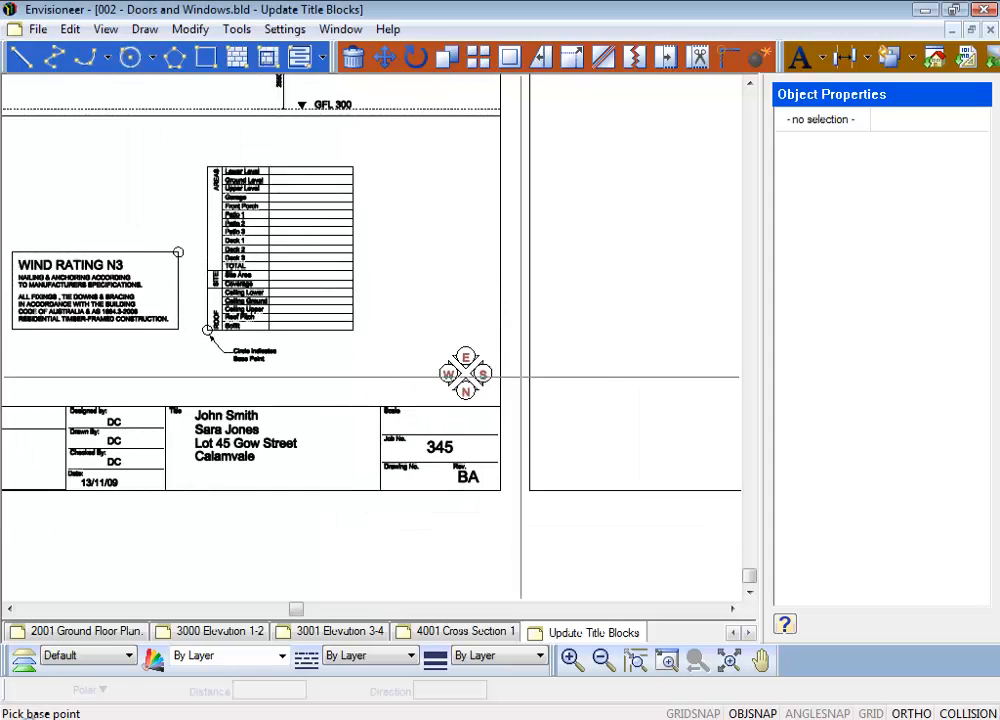
scroll(507, 355, up, 2)
key(Escape)
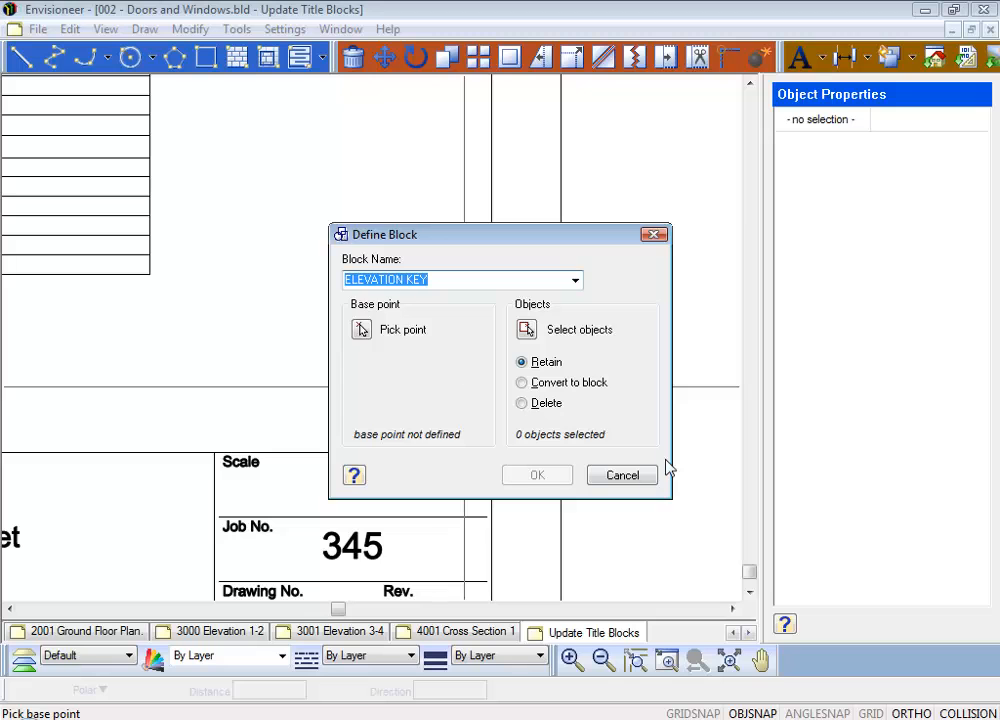
click(622, 475)
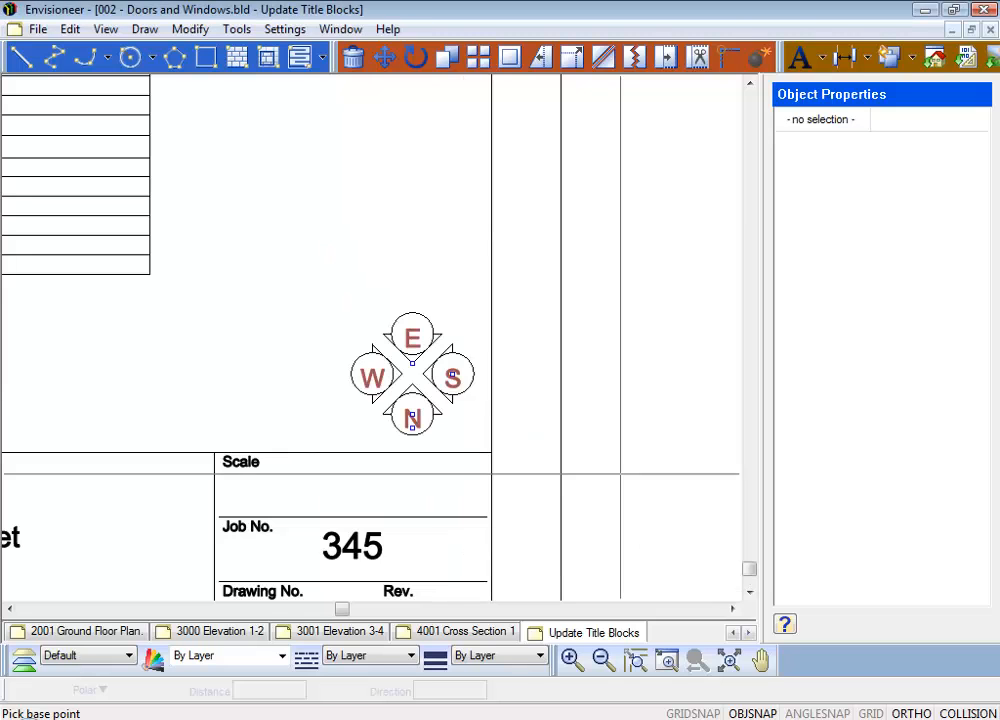
Step: Check the elevation key's block name in its block attributes and close them without changes
click(467, 387)
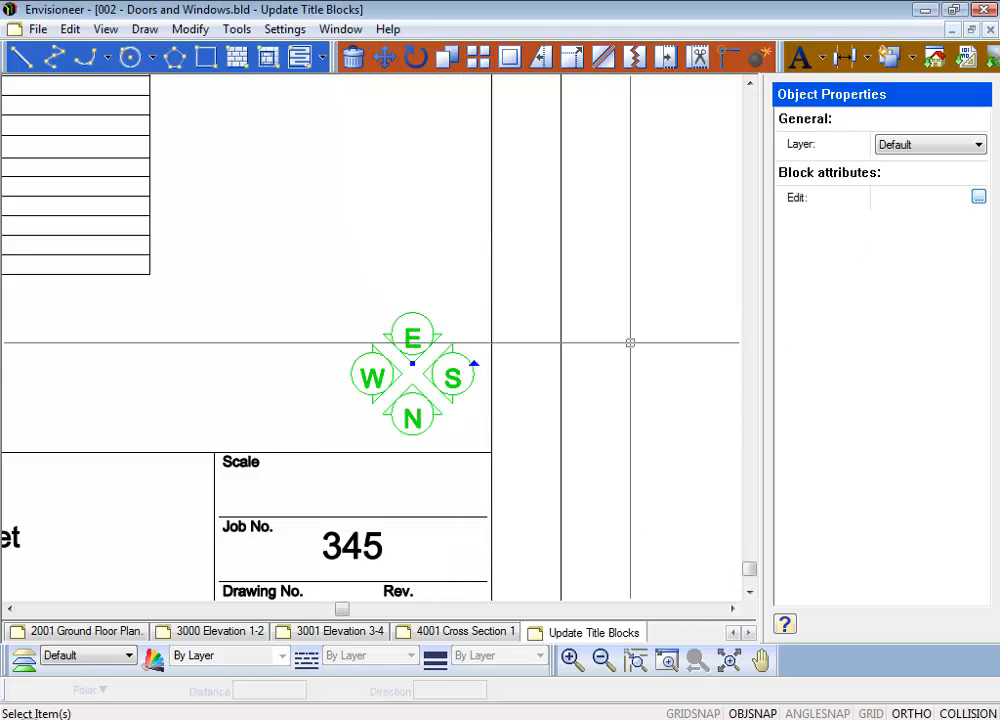
click(979, 198)
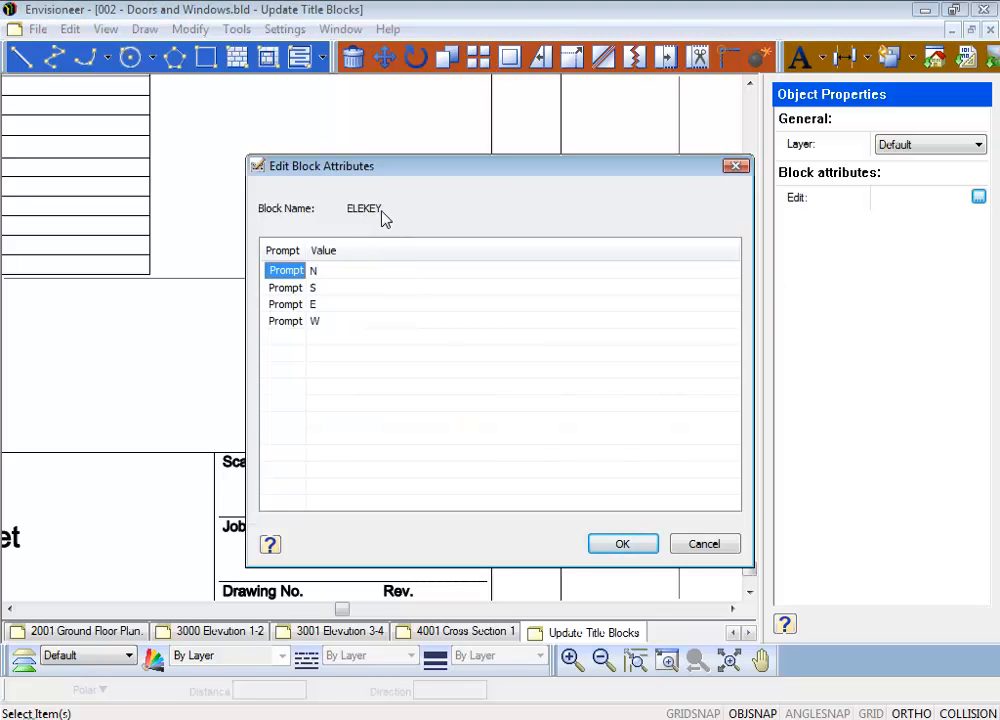
click(704, 545)
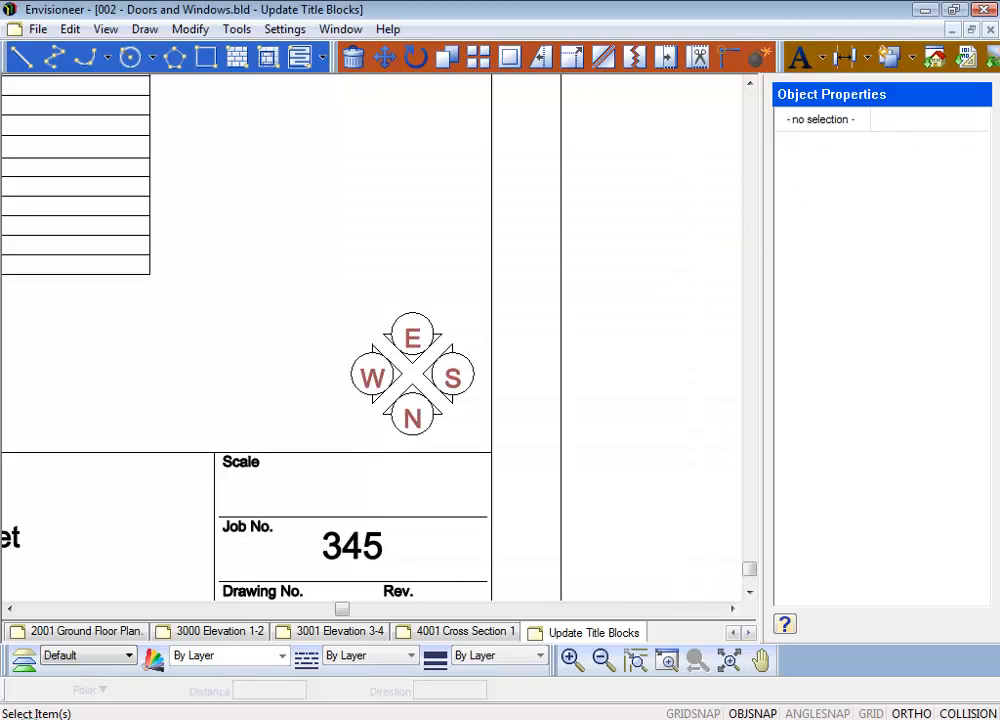
Step: Start defining a block under the existing name ELEVATION KEY, with its base point at the lower-left corner of the title block border
scroll(609, 435, down, 2)
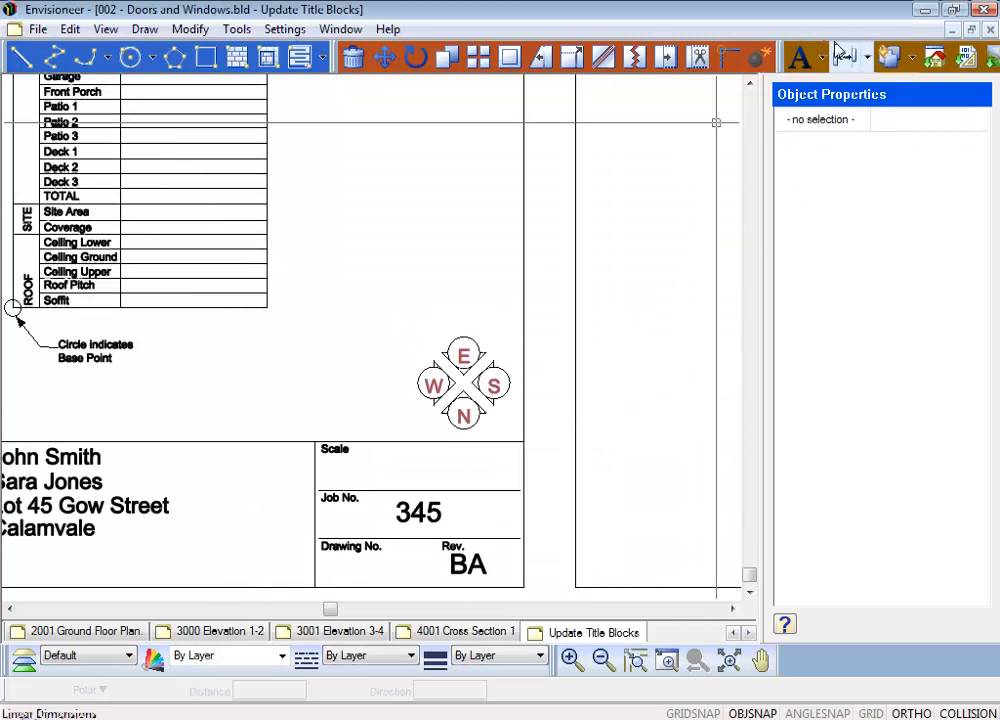
click(893, 57)
click(574, 279)
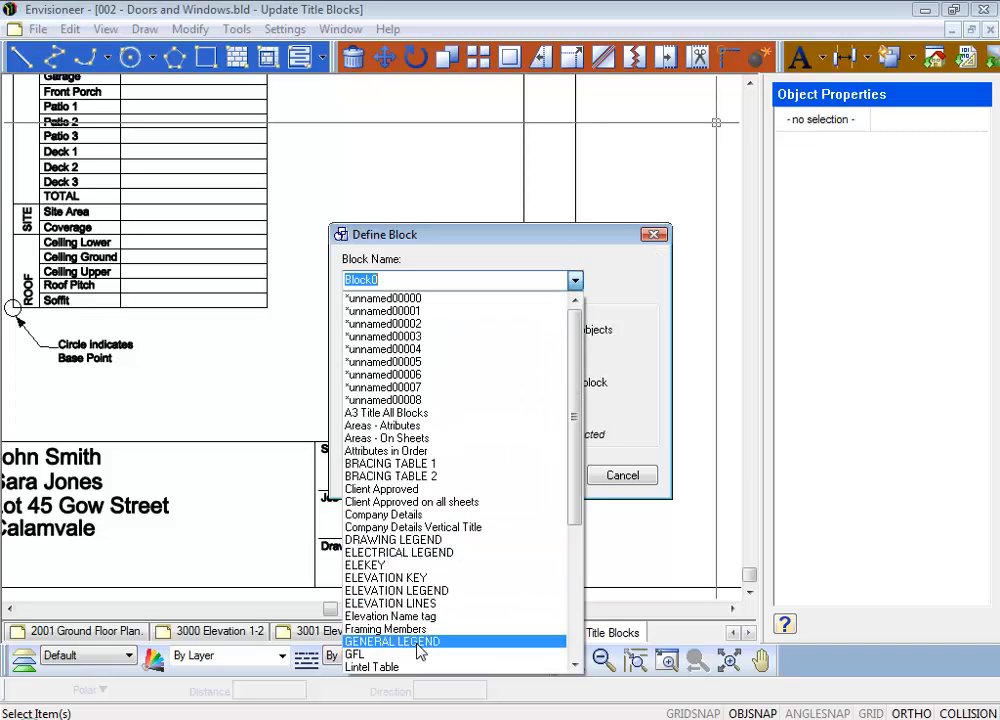
click(400, 578)
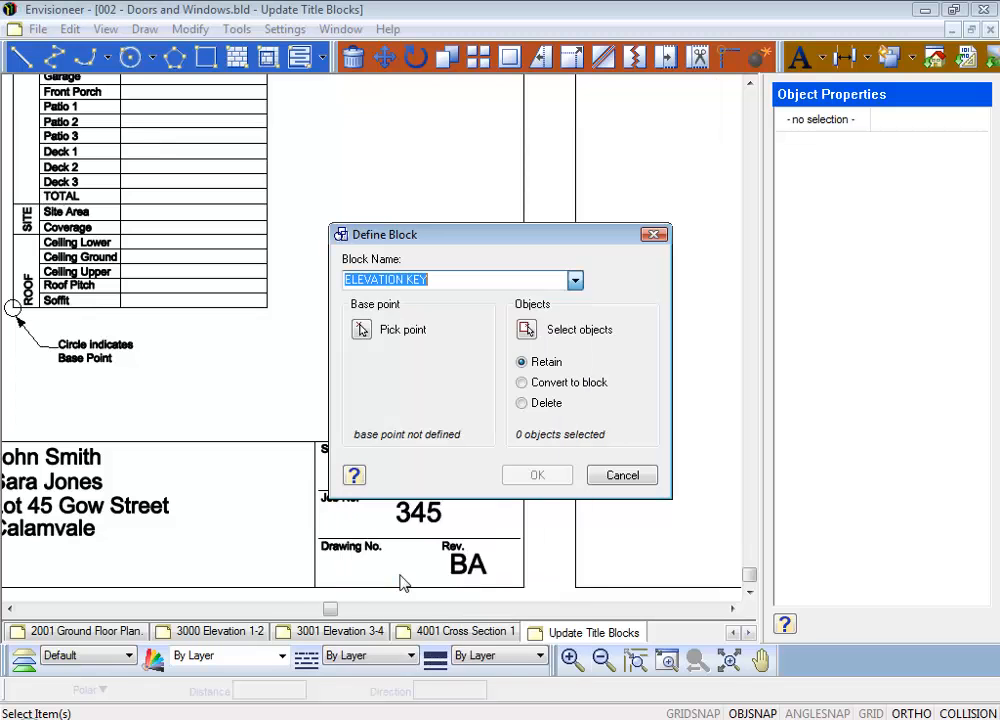
click(364, 331)
scroll(440, 375, down, 4)
middle_drag(274, 438, 620, 442)
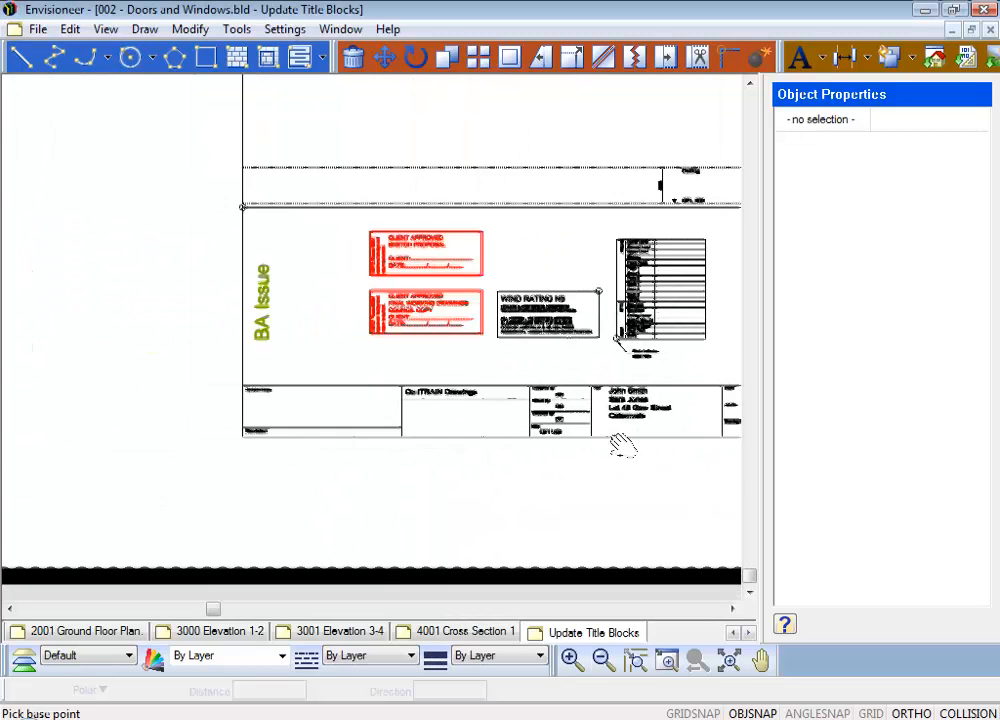
click(242, 437)
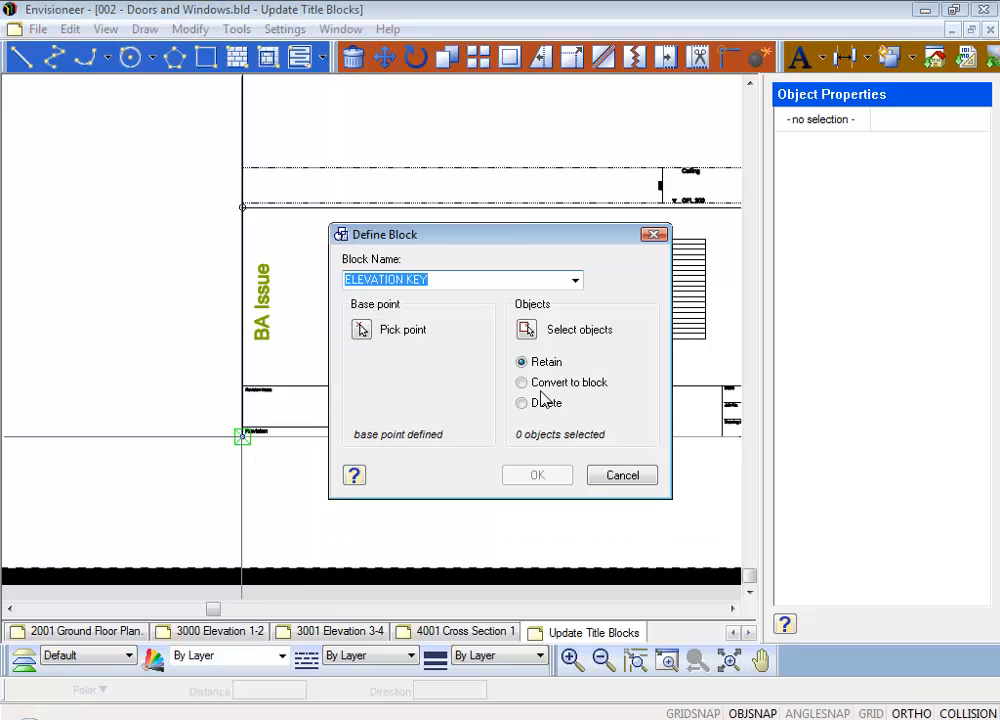
Step: Use the N/S/E/W elevation key as the block's object, keep the Retain option, and confirm redefining ELEVATION KEY
click(527, 331)
middle_drag(627, 441, 418, 465)
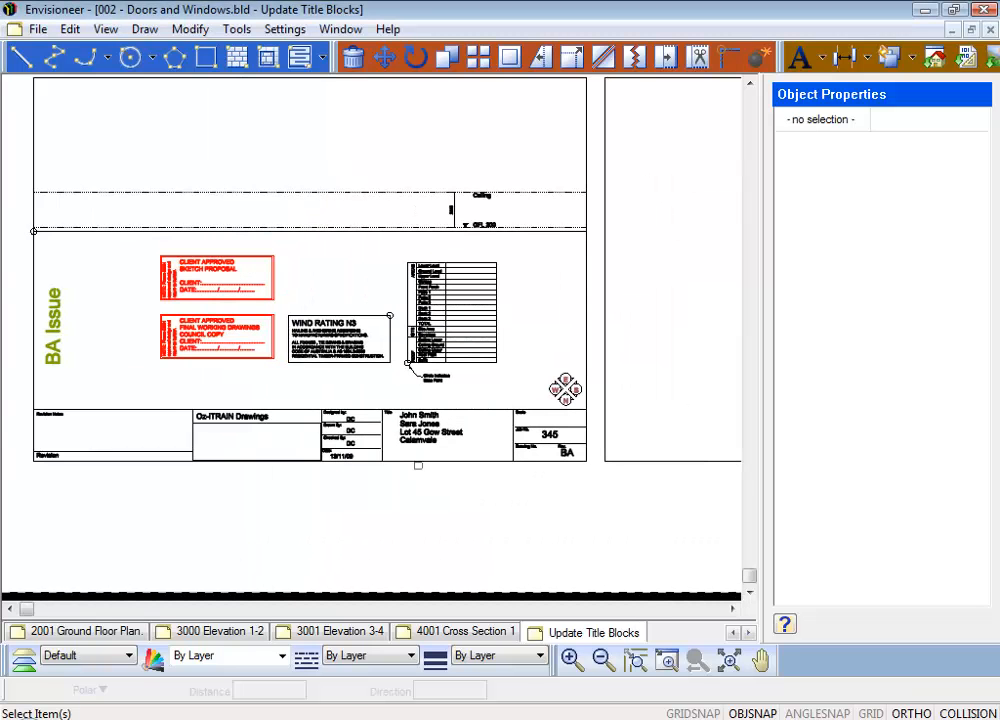
click(565, 388)
right_click(588, 393)
click(605, 404)
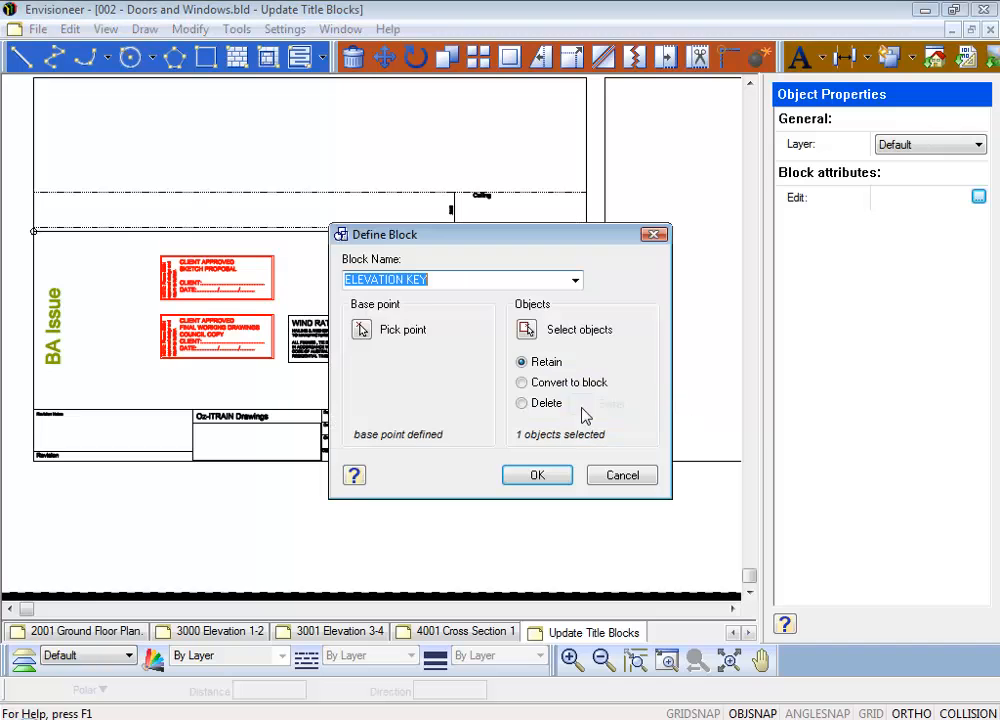
click(527, 477)
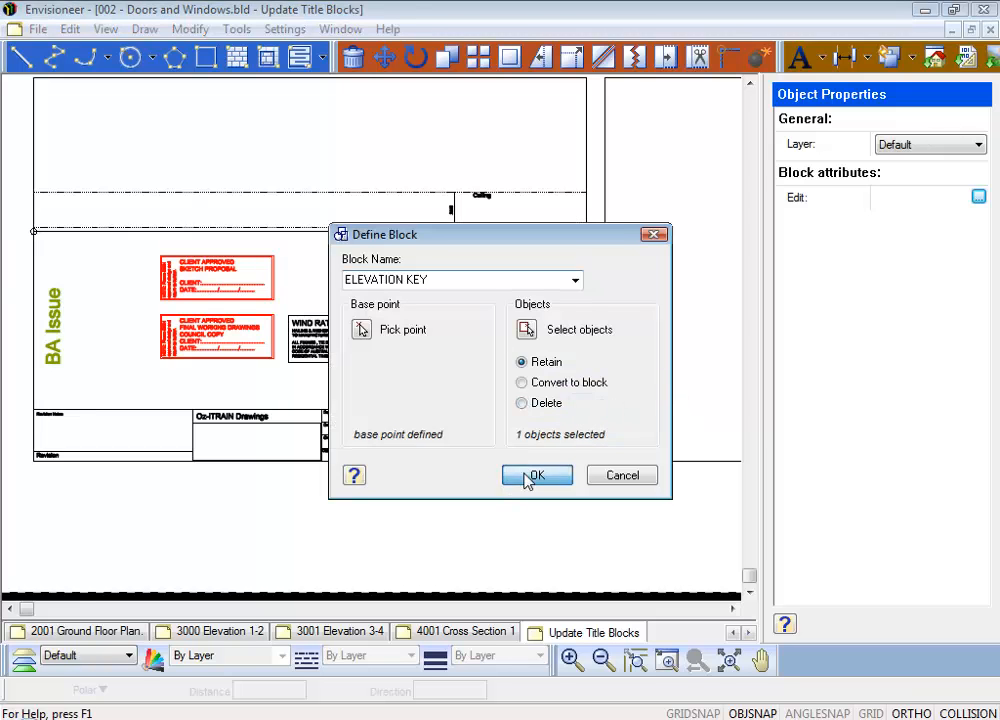
click(511, 414)
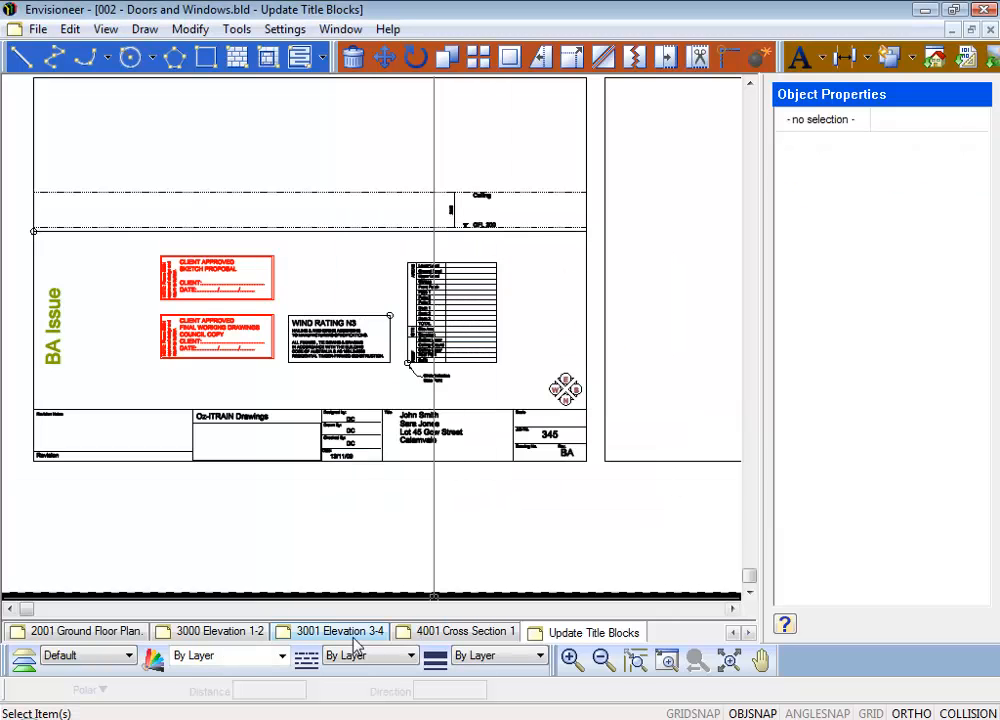
Step: Check the elevation key on the 2001 Ground Floor Plan sheet and clear the selection
click(133, 640)
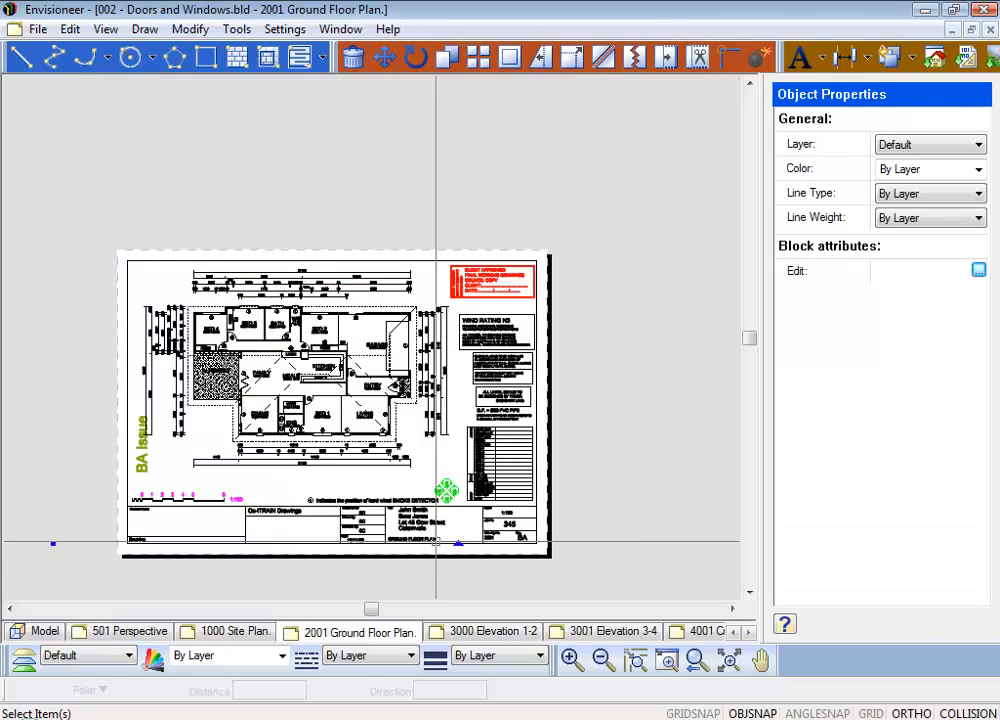
scroll(434, 513, up, 3)
scroll(434, 513, up, 2)
key(Escape)
scroll(443, 490, up, 3)
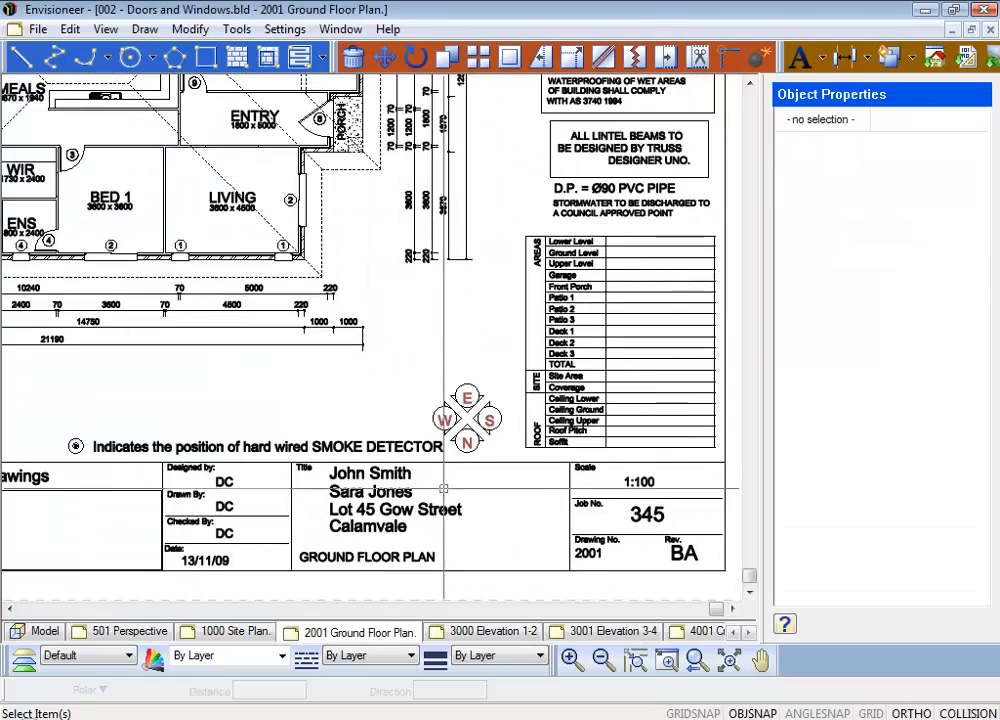
Step: Select the areas table on the 2001 Ground Floor Plan sheet to examine its insertion point
scroll(443, 490, down, 2)
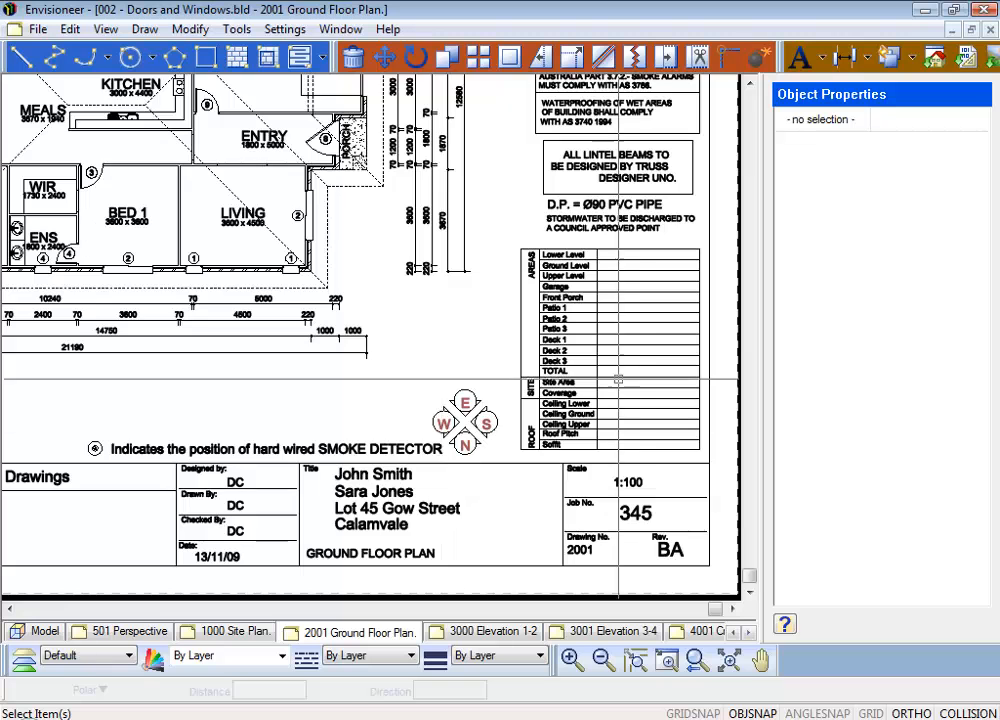
scroll(720, 347, up, 2)
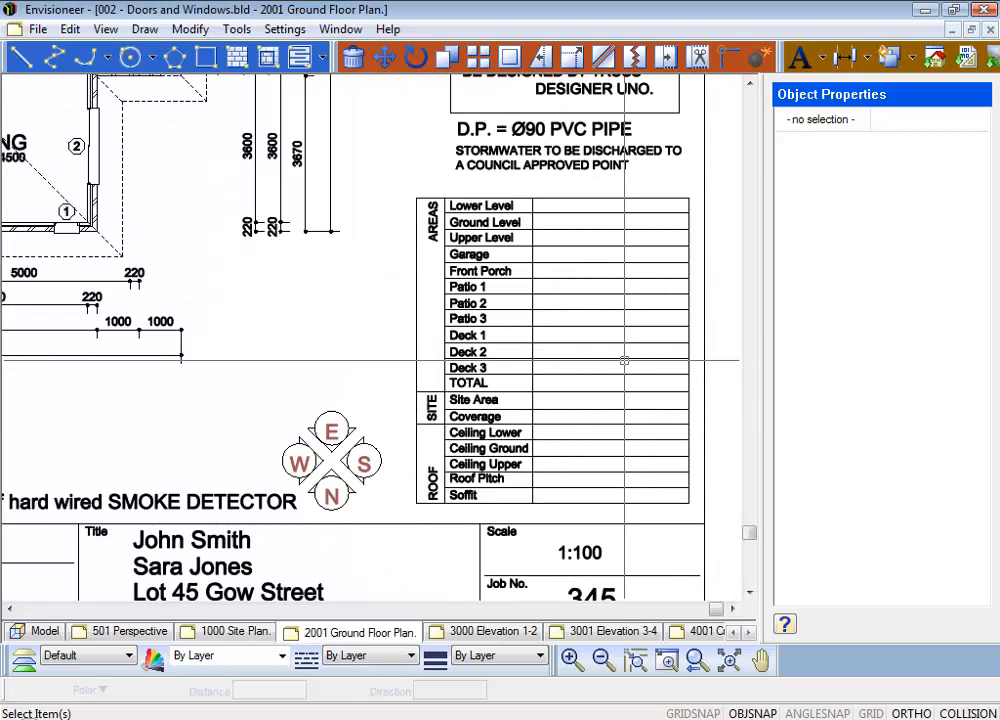
click(624, 360)
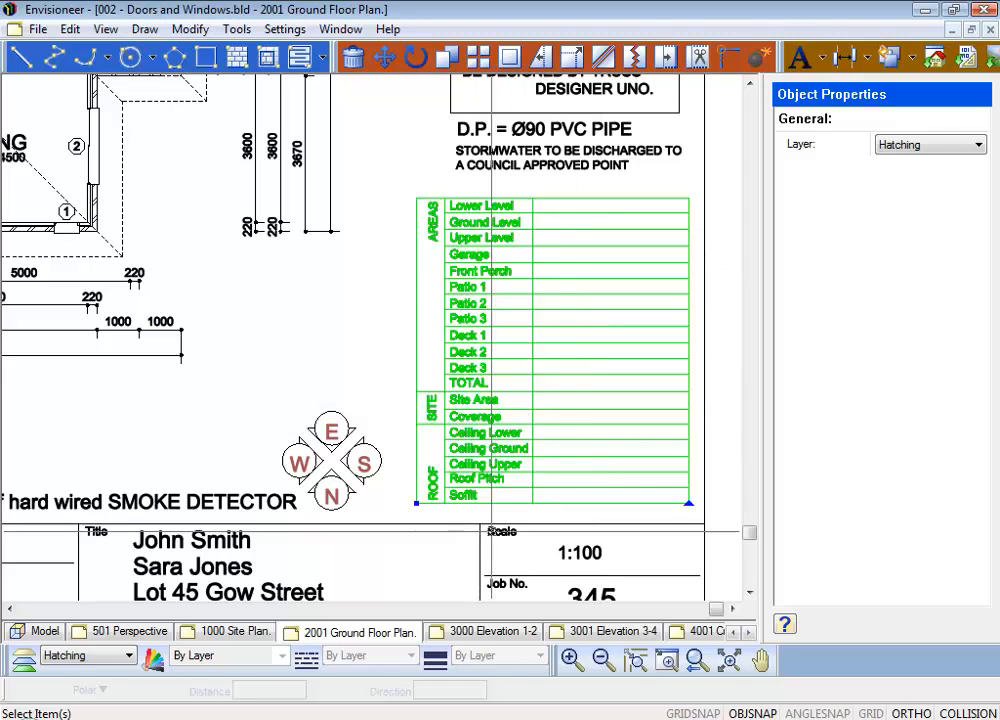
Step: Edit the areas table's block attributes on Update Title Blocks: Ground level Living Area 123, Front Porch Area 5, Garage Area 36, Total Area 234
click(748, 633)
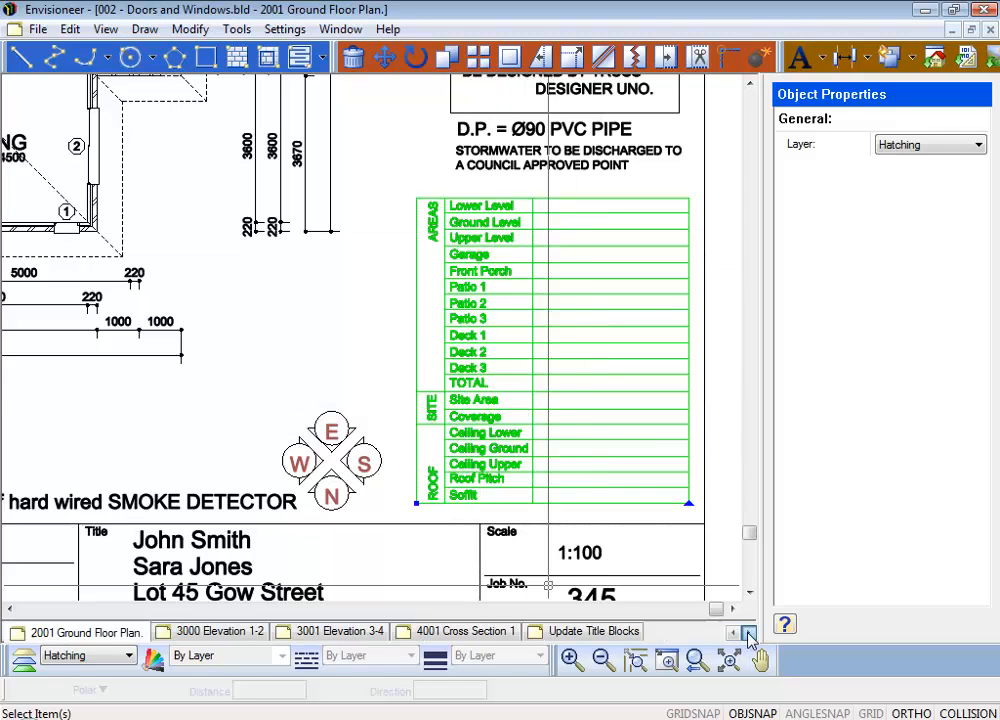
click(628, 636)
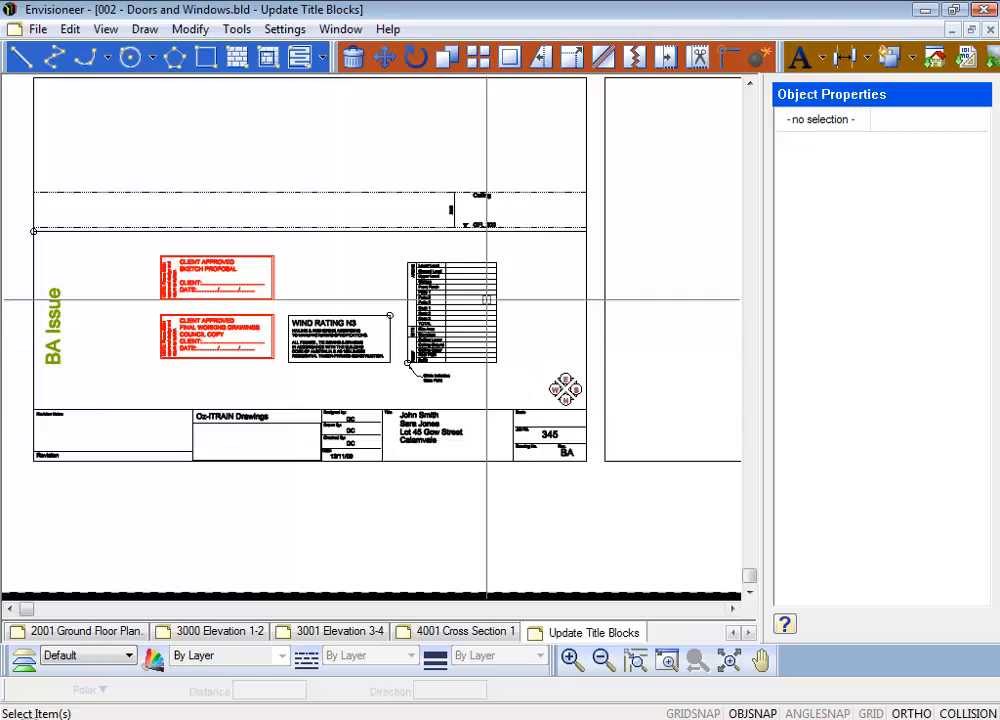
scroll(487, 296, up, 5)
click(409, 275)
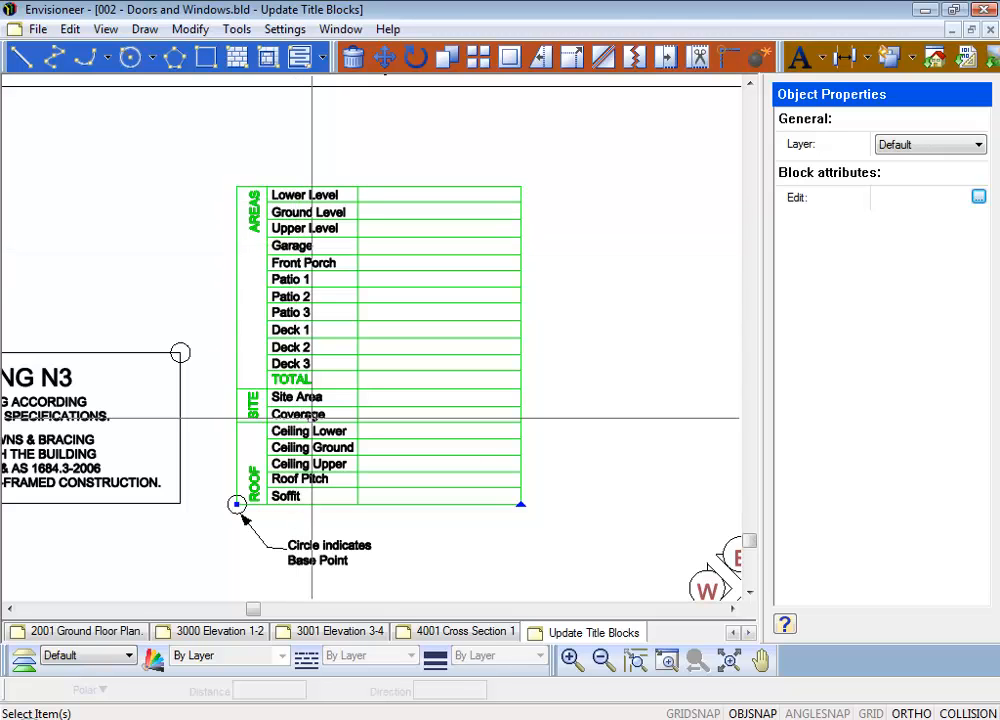
click(978, 198)
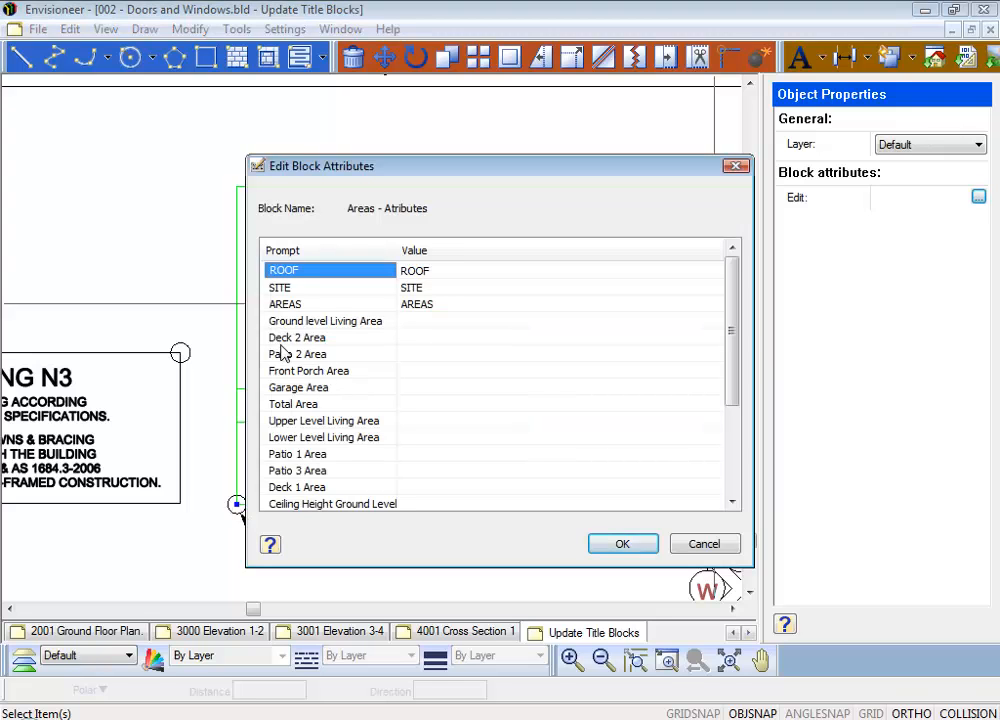
click(425, 321)
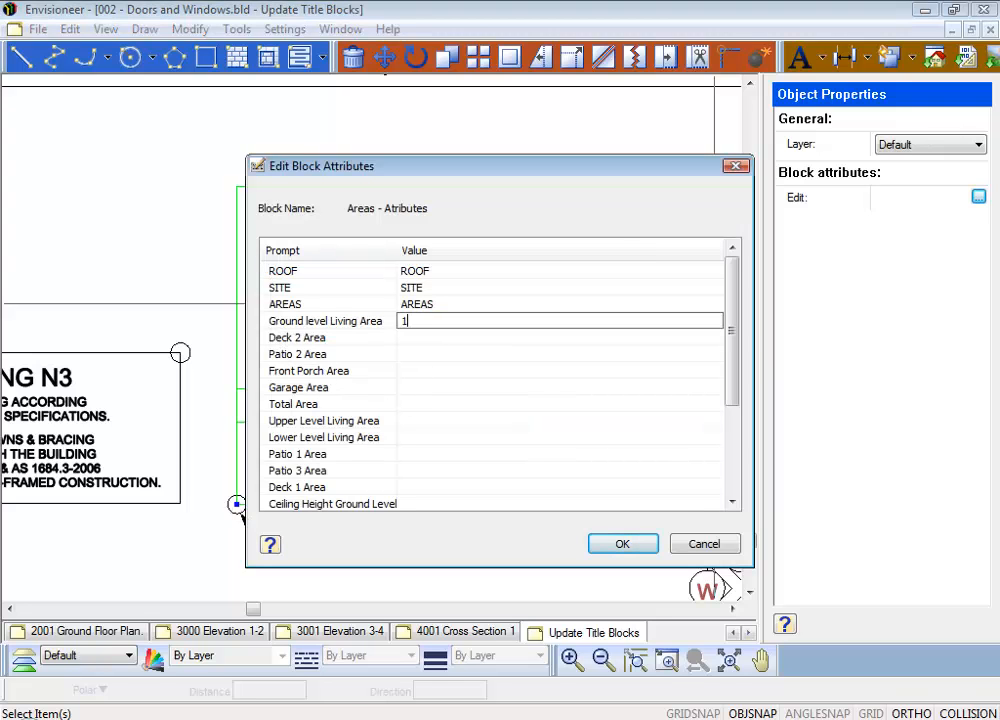
click(412, 370)
click(415, 388)
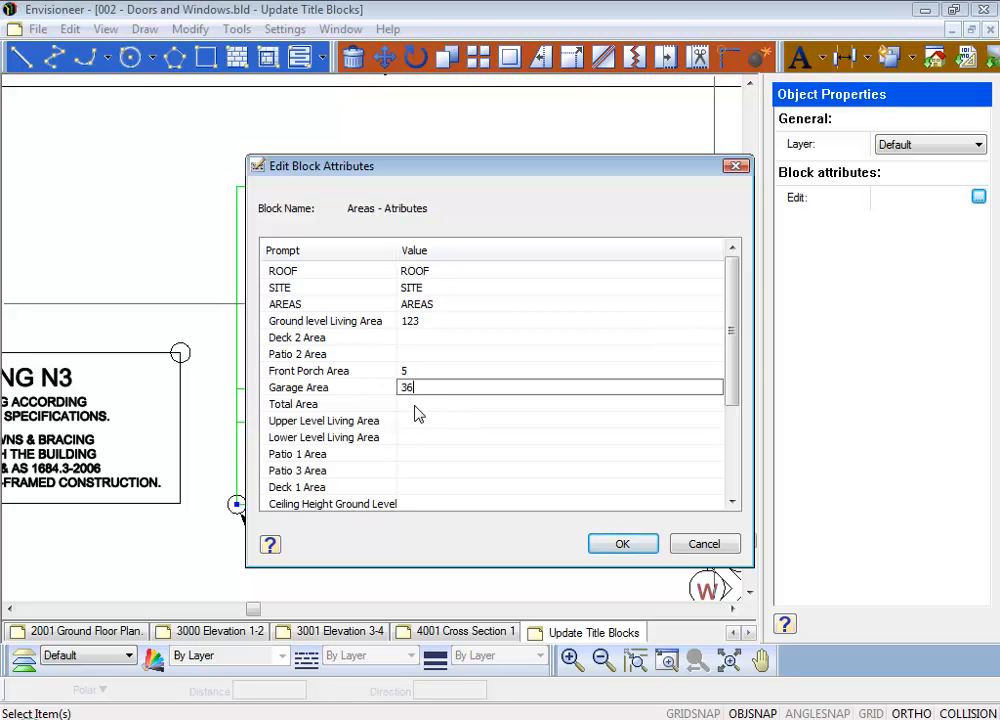
click(414, 403)
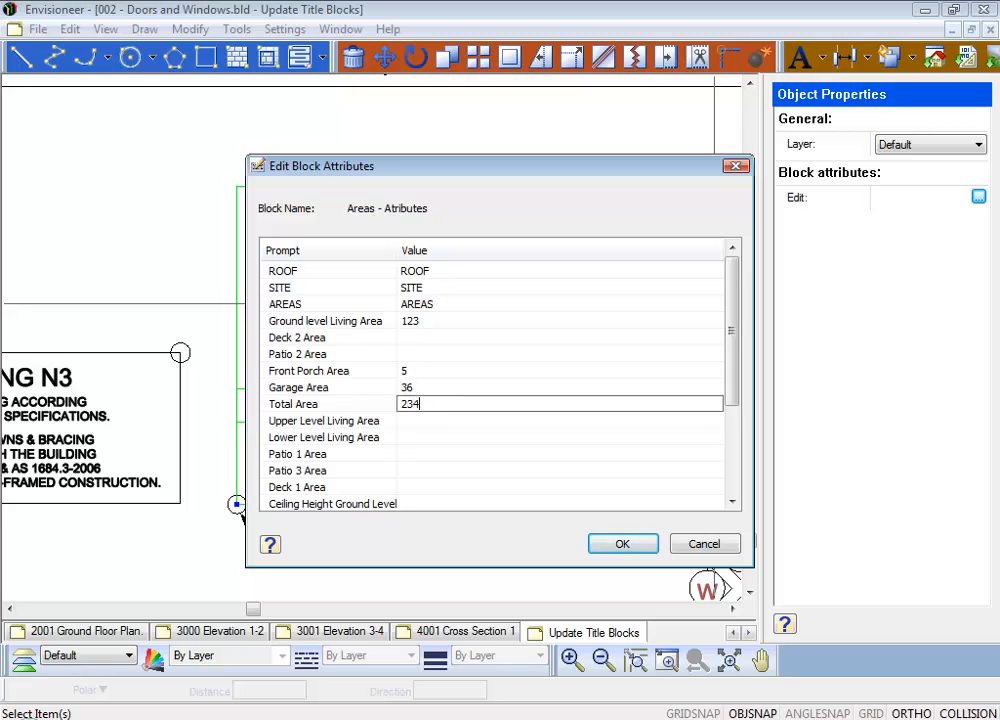
Step: Set Eave Overhang to 600, Roof Degrees to 25° and Ceiling Height Ground Level to 2440, and accept the block attributes
click(419, 424)
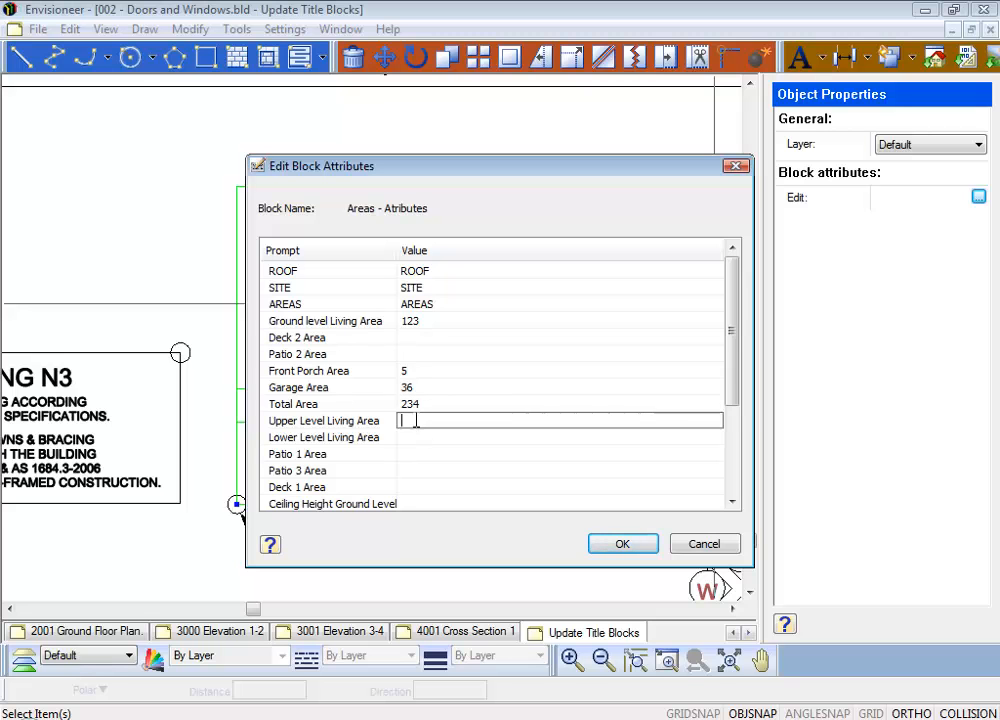
scroll(420, 420, down, 3)
click(431, 421)
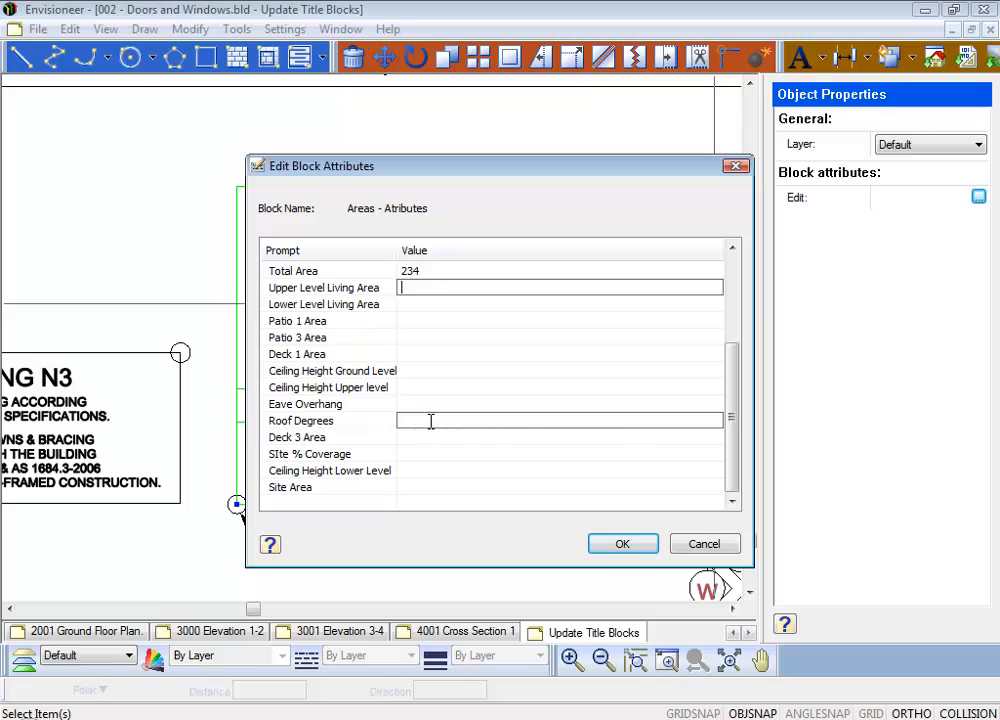
click(426, 405)
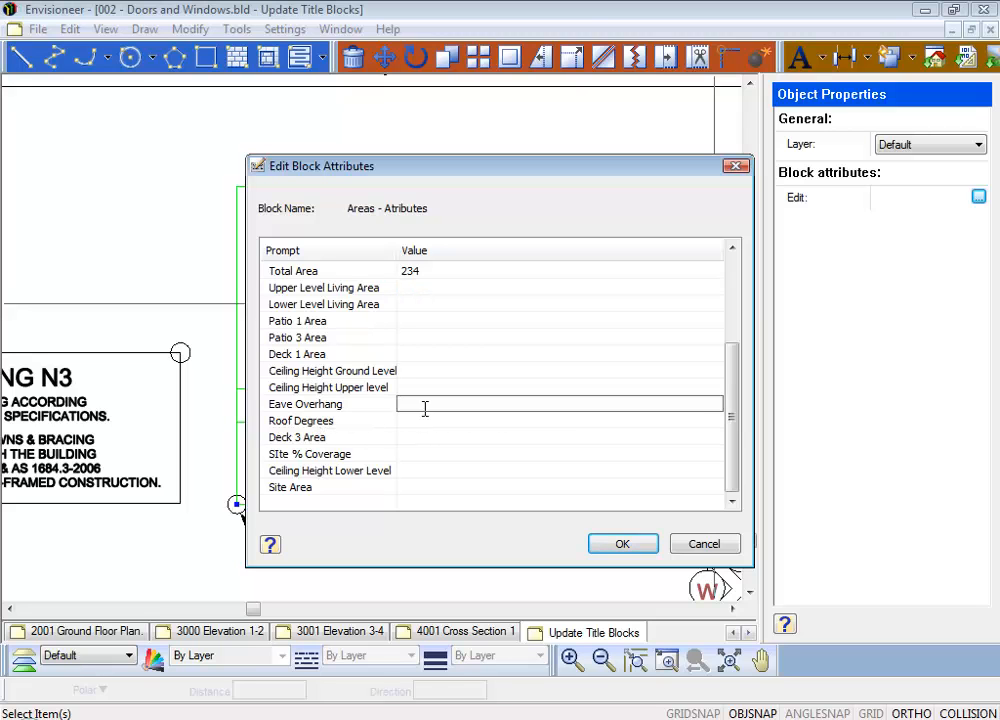
click(419, 421)
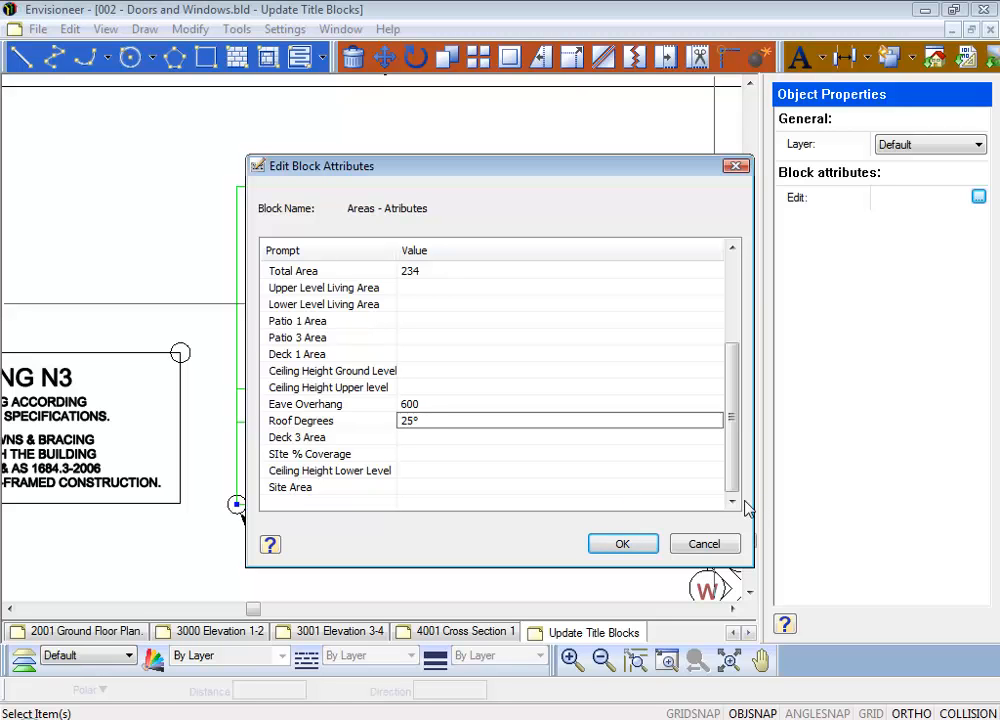
click(431, 372)
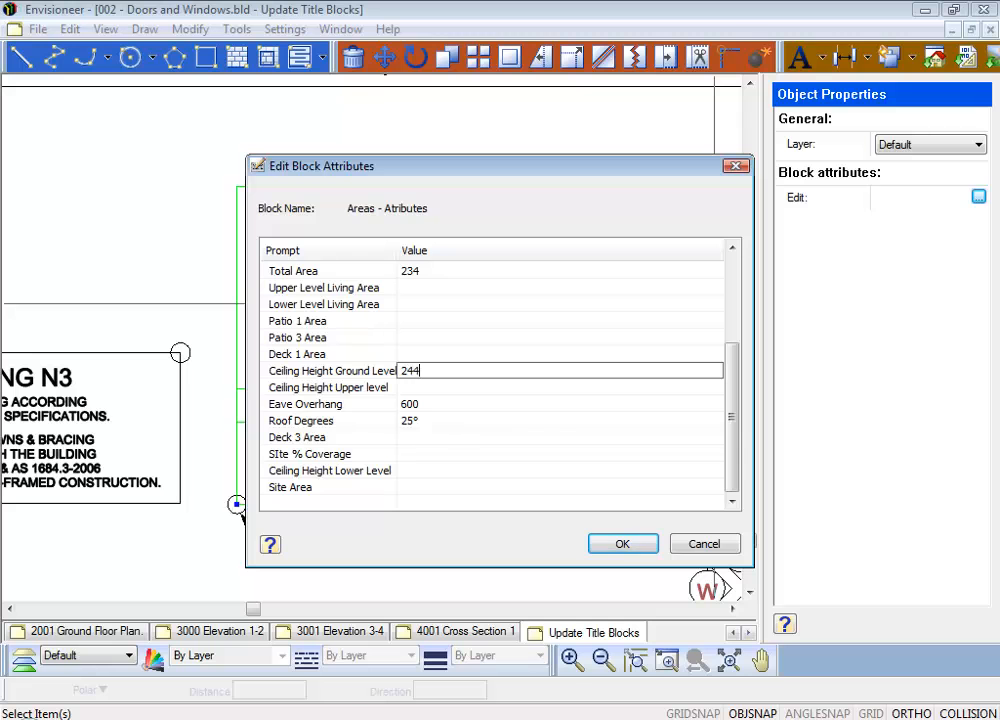
click(625, 544)
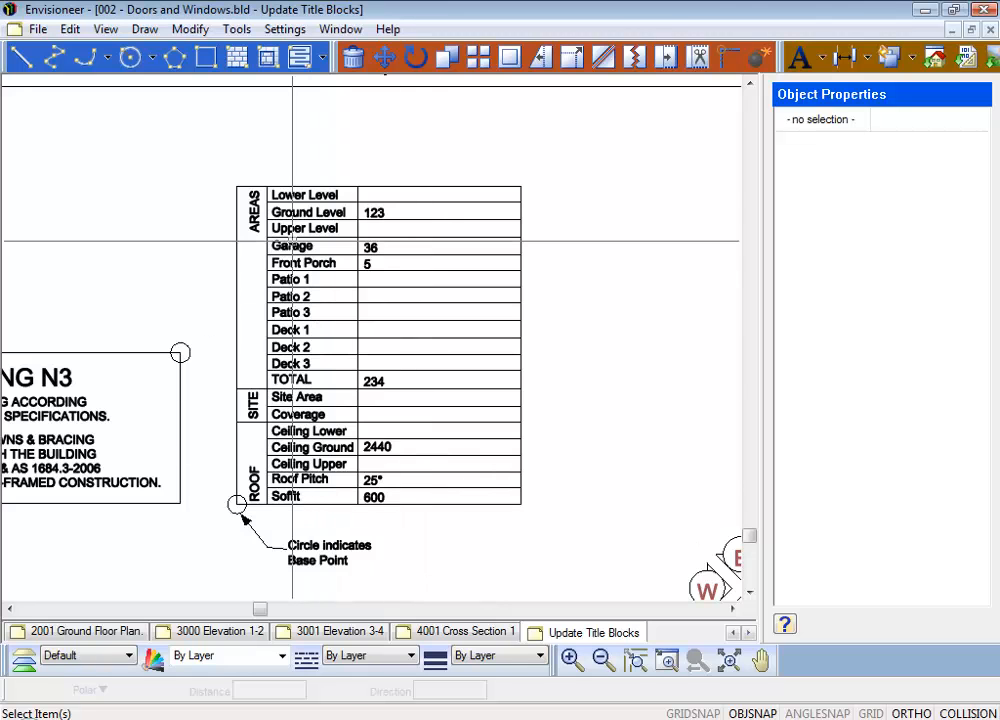
Step: Delete the Lower Level and Upper Level labels from the areas table
click(292, 195)
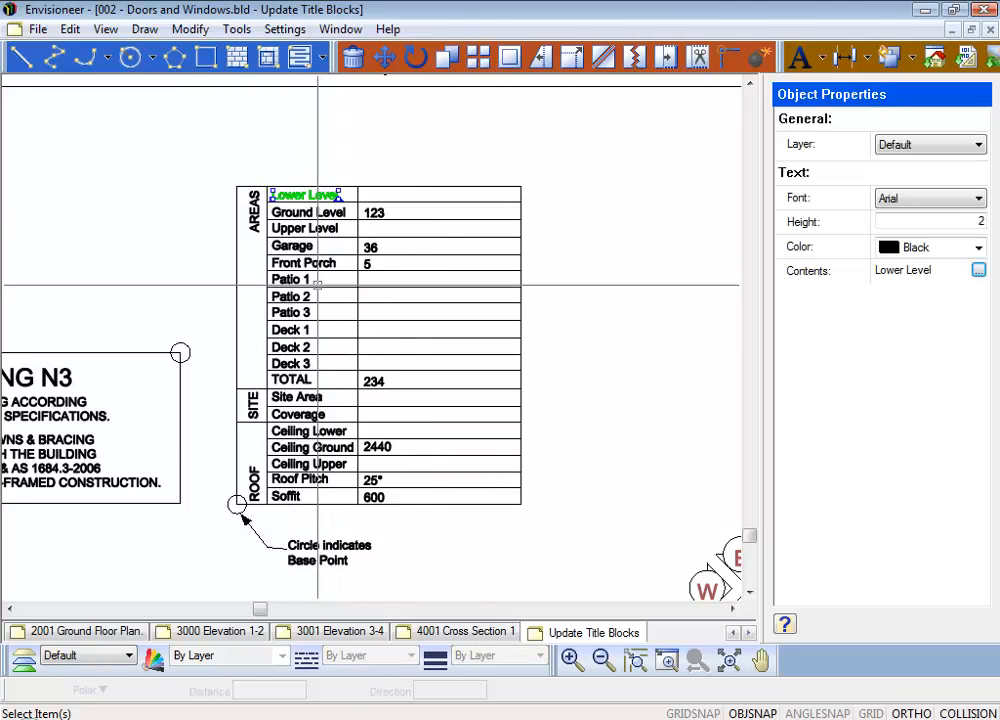
key(Delete)
click(316, 228)
key(Delete)
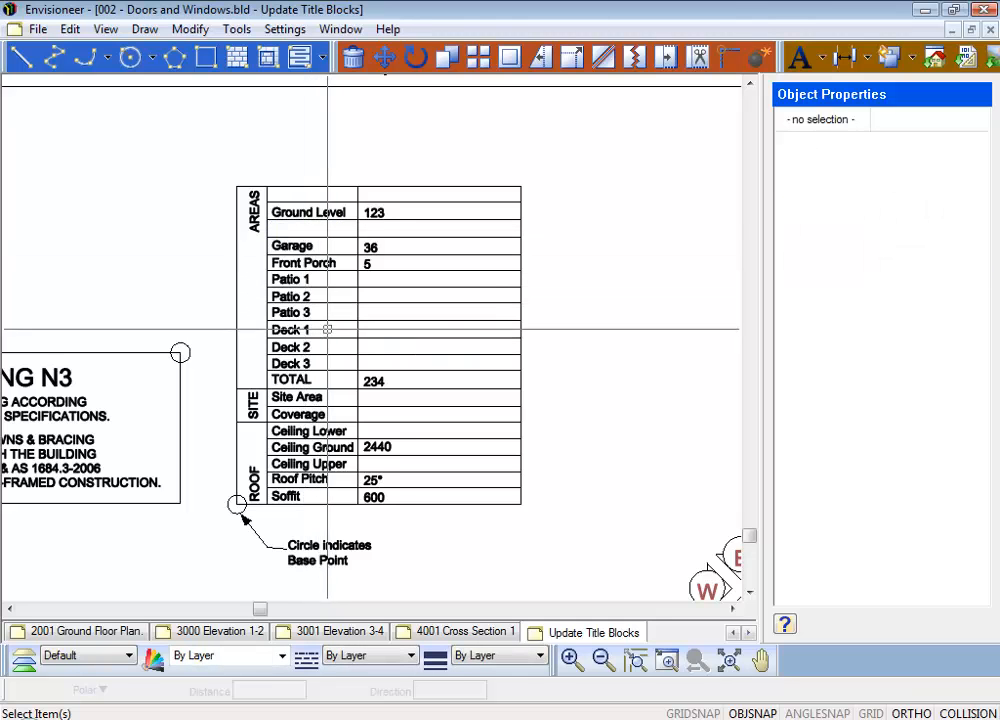
Step: Delete the labels Patio 1, Patio 2, Patio 3, Deck 1, Deck 2 and Deck 3 from the areas table
double_click(301, 279)
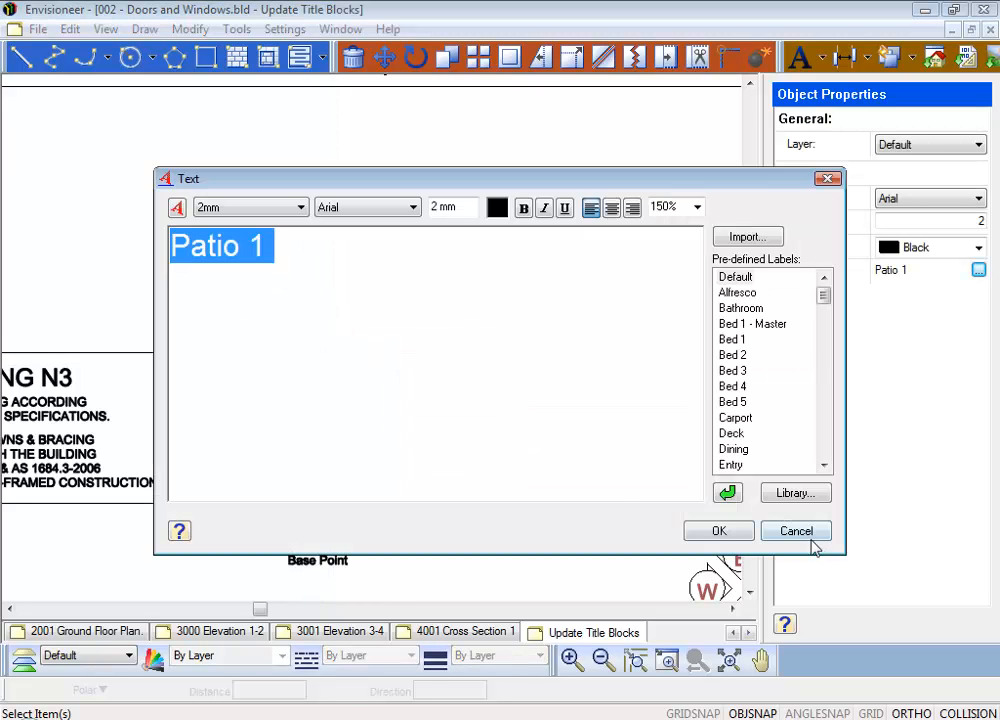
click(796, 531)
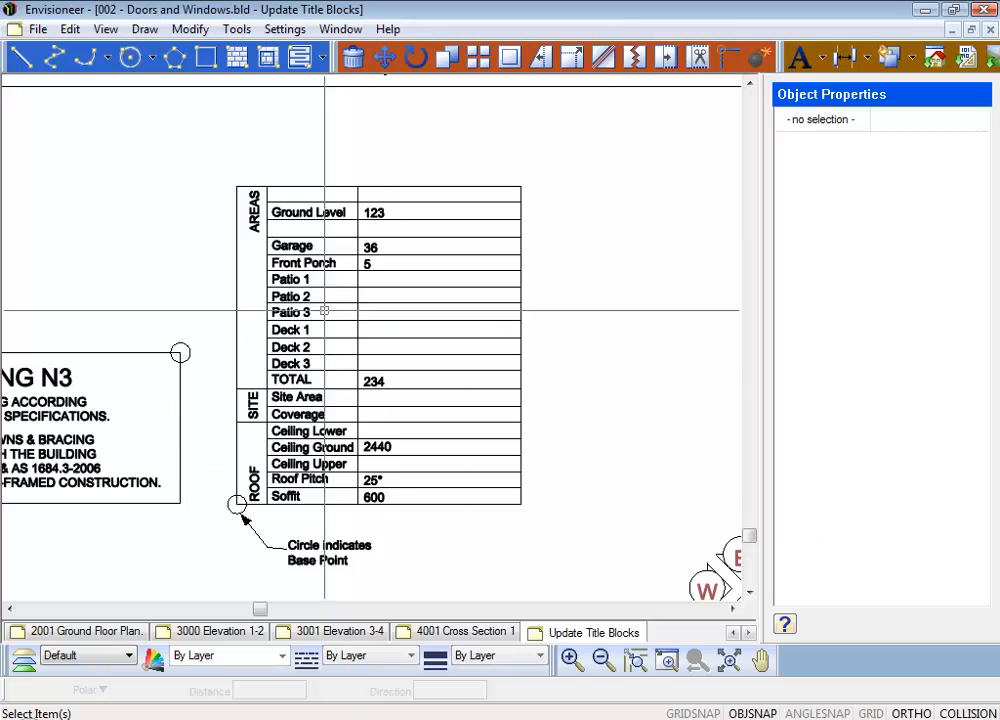
click(292, 278)
key(Delete)
click(292, 296)
key(Delete)
click(296, 313)
key(Delete)
click(292, 329)
key(Delete)
click(290, 347)
key(Delete)
click(291, 363)
key(Delete)
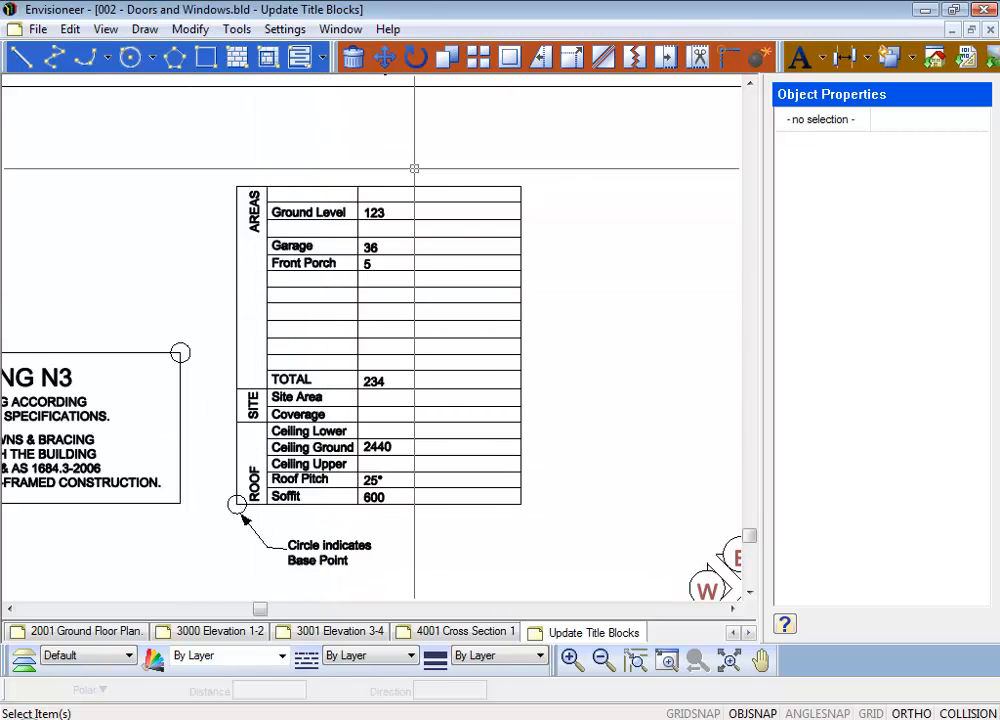
Step: Start defining a block under the existing name Areas - On Sheets, with its base point at the circled lower-left corner of the areas table
click(889, 59)
click(575, 280)
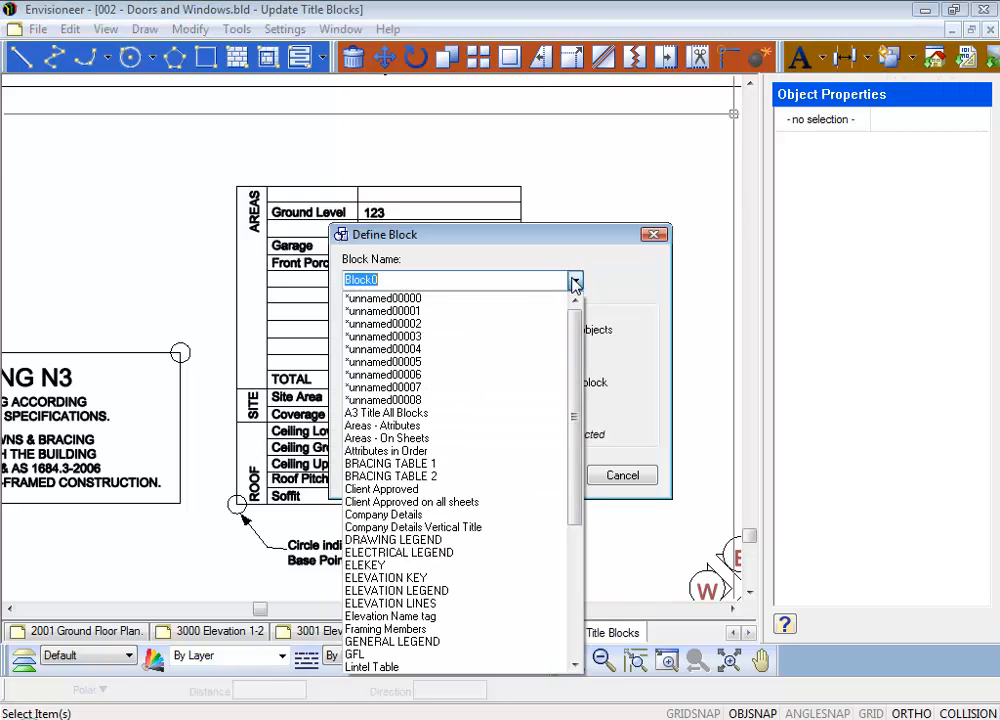
click(408, 440)
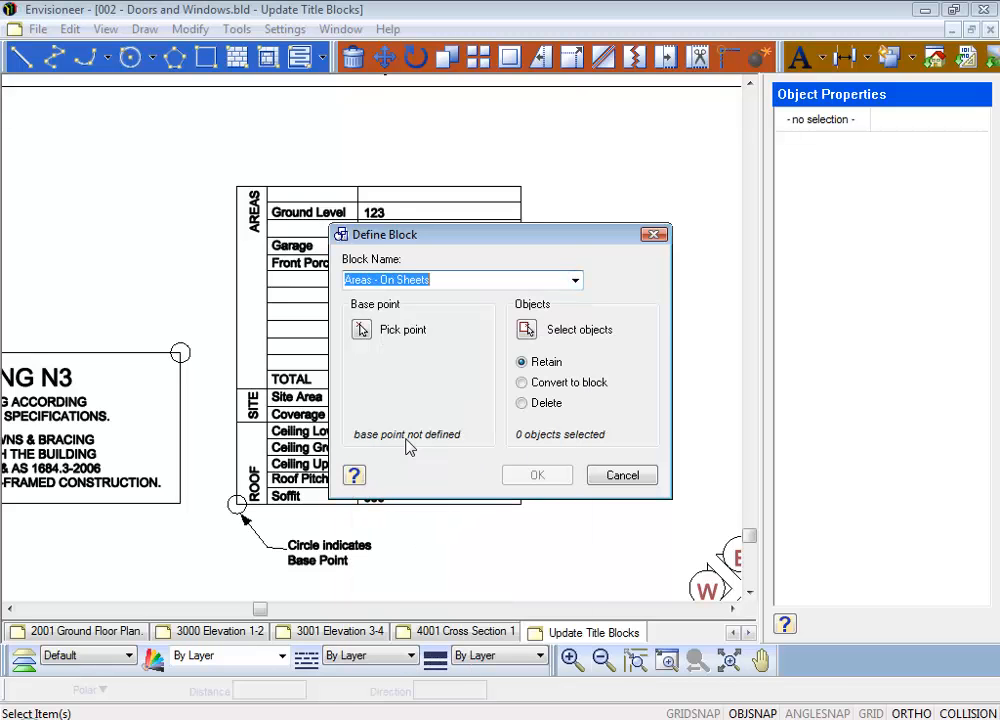
click(363, 331)
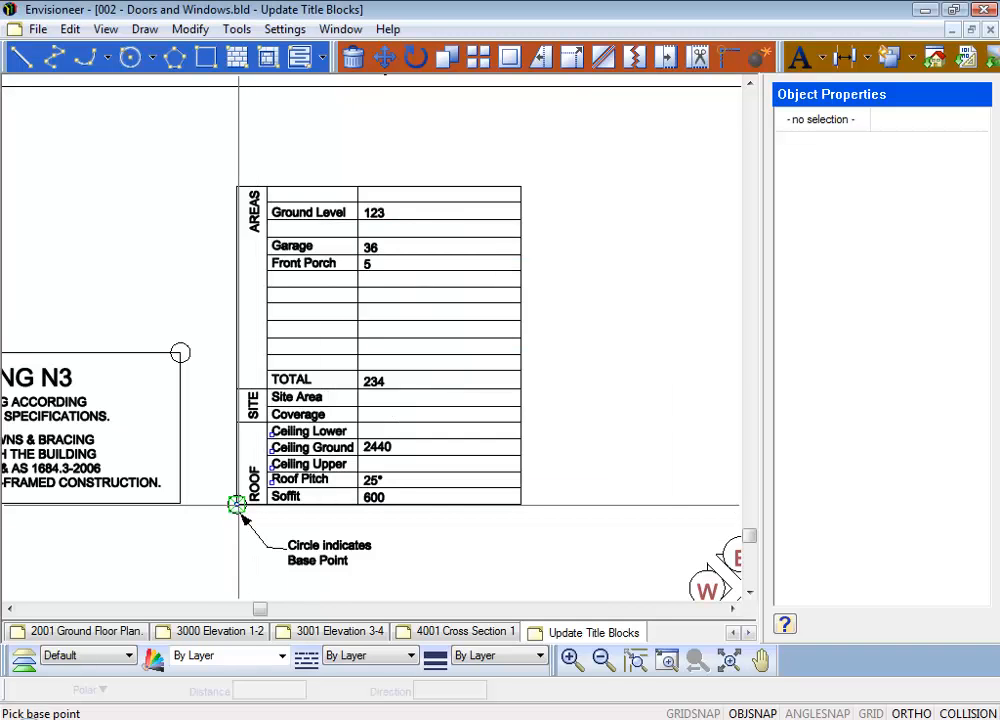
click(236, 504)
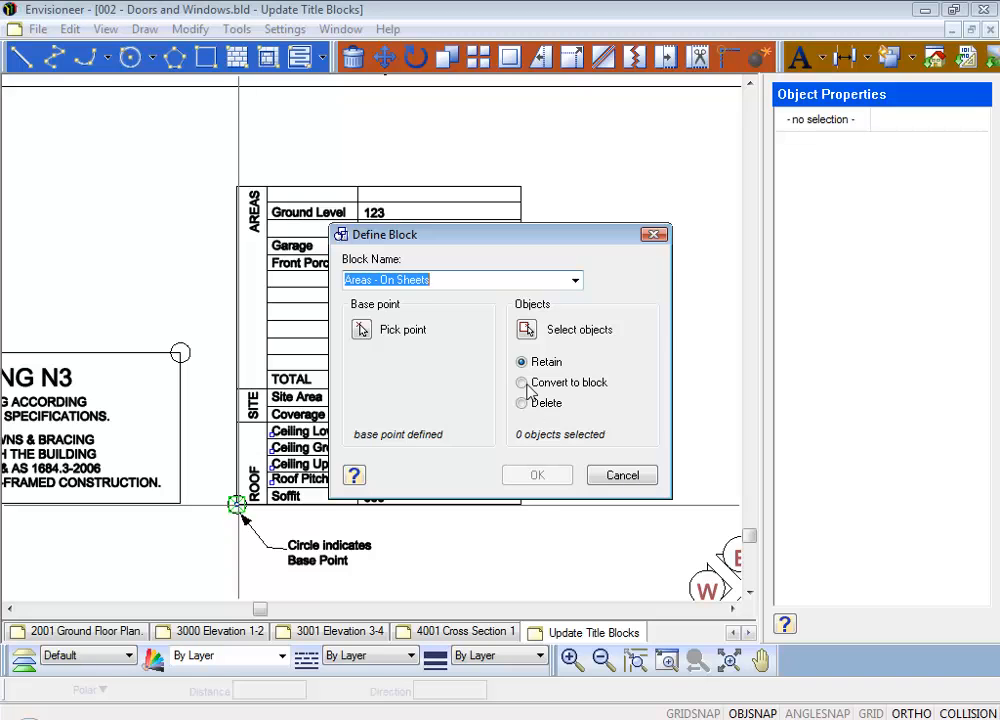
Step: Use the whole areas table as the block's objects, keep the Retain option, and confirm overwriting Areas - On Sheets
click(527, 329)
drag(226, 174, 562, 508)
right_click(564, 513)
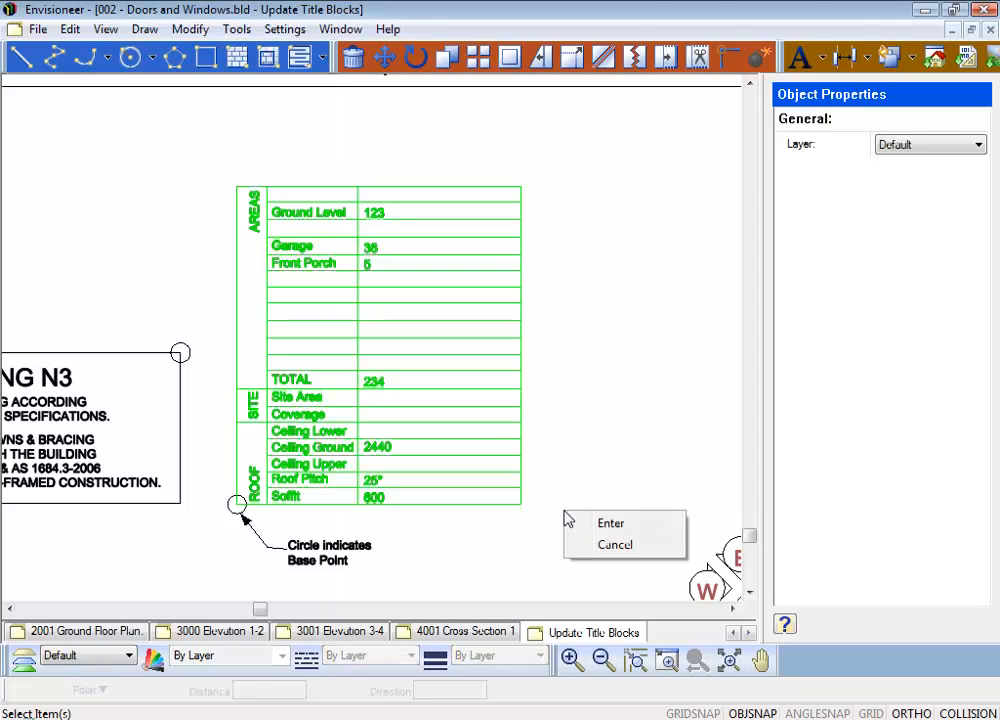
click(609, 524)
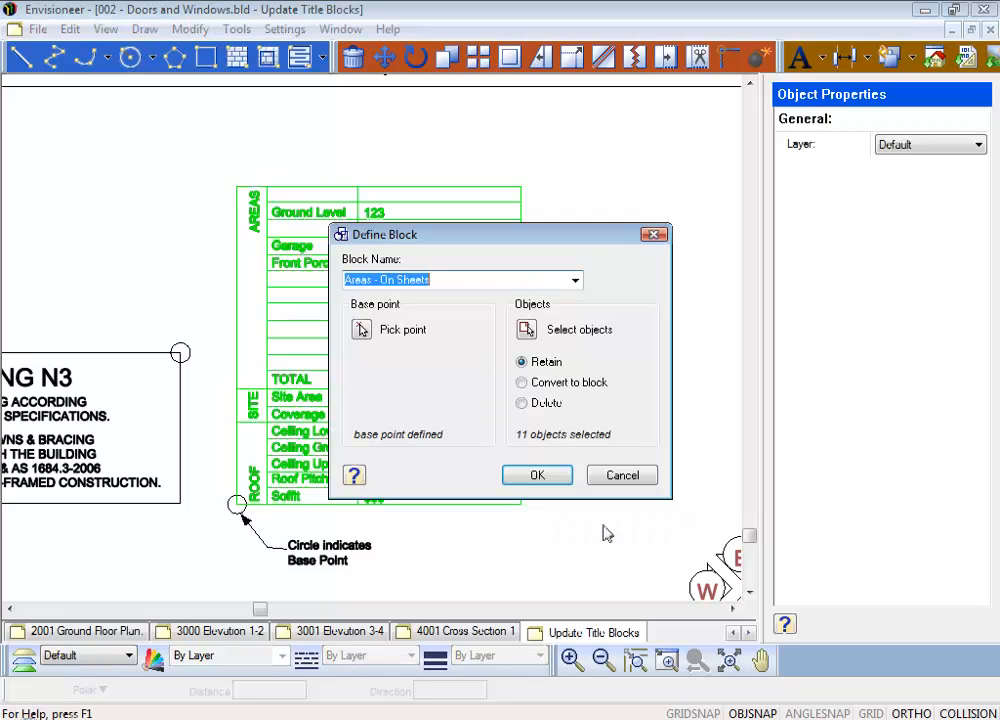
click(535, 476)
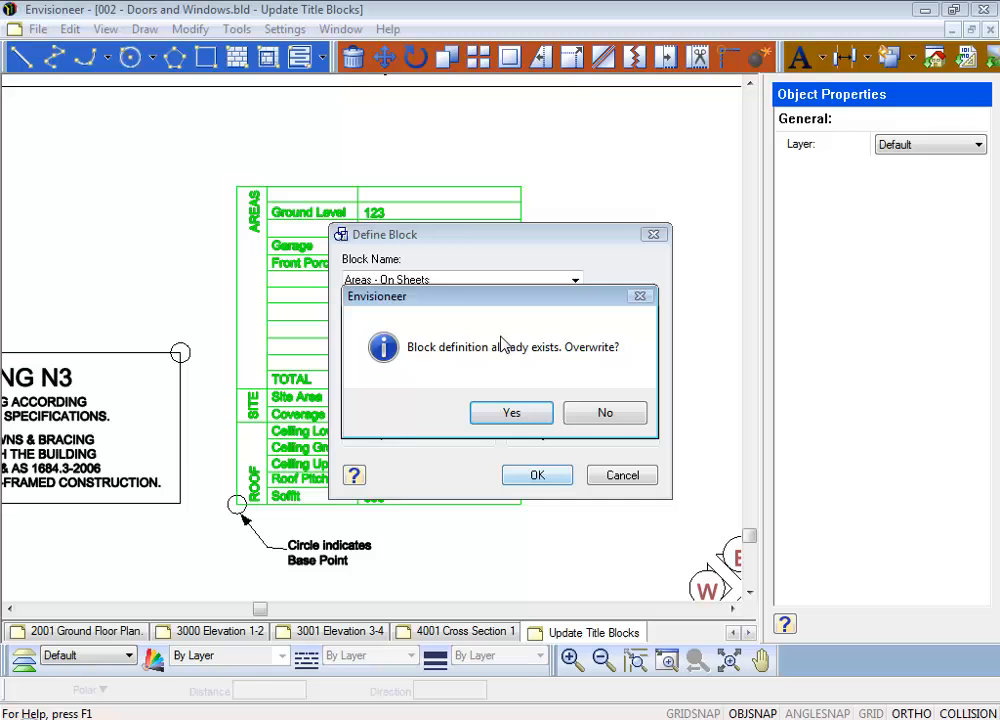
click(518, 414)
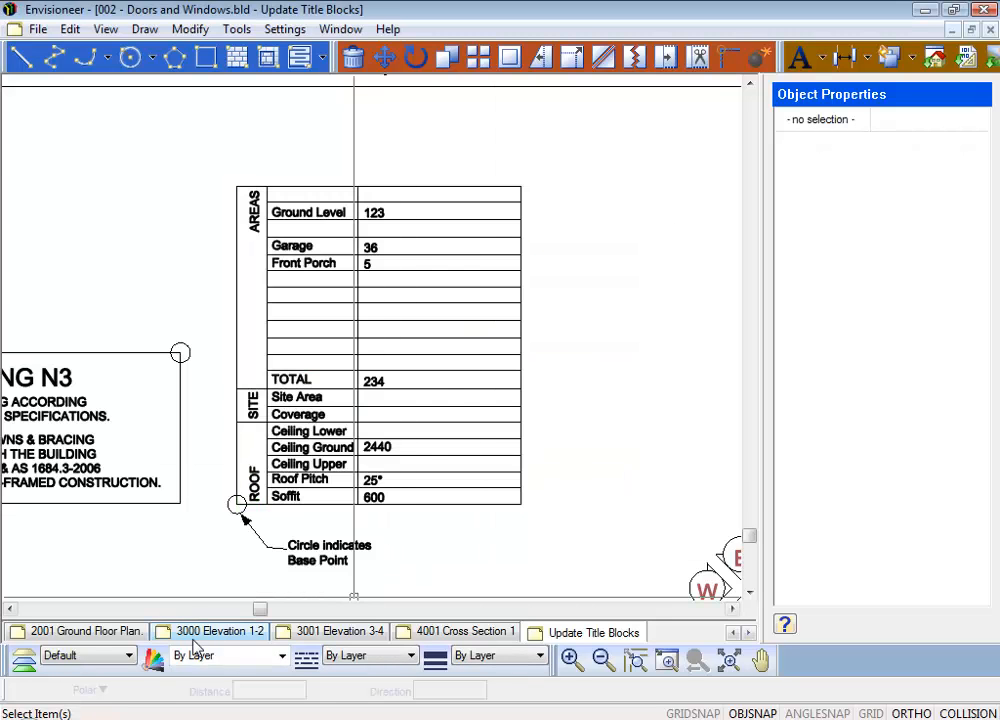
Step: Check the areas table on the 2001 Ground Floor Plan sheet and save the project
click(86, 631)
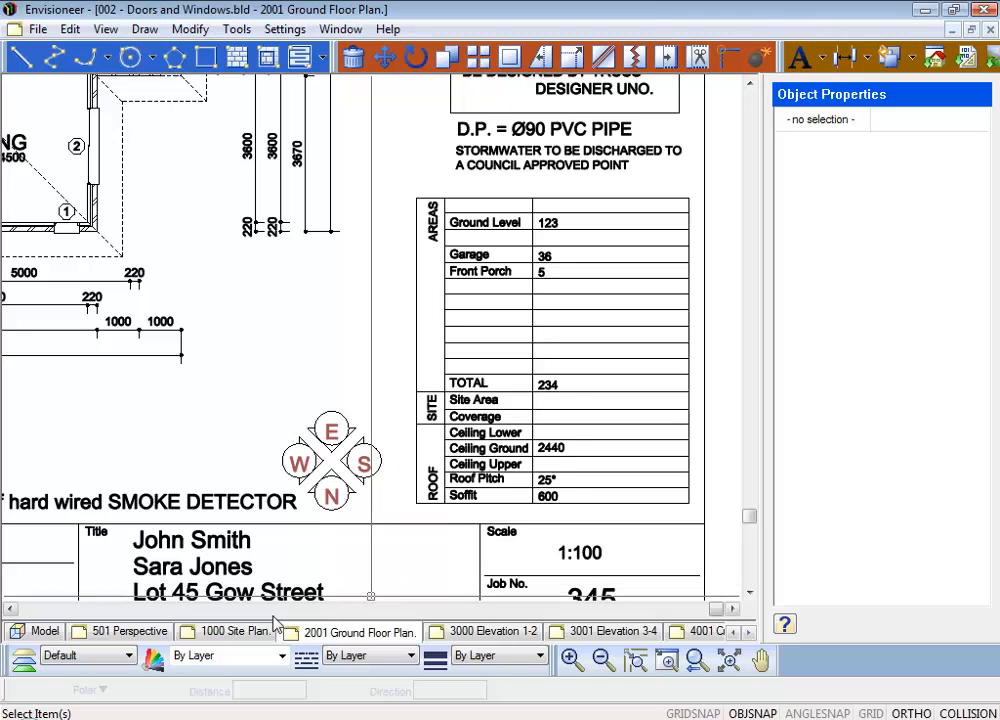
right_click(405, 399)
click(472, 528)
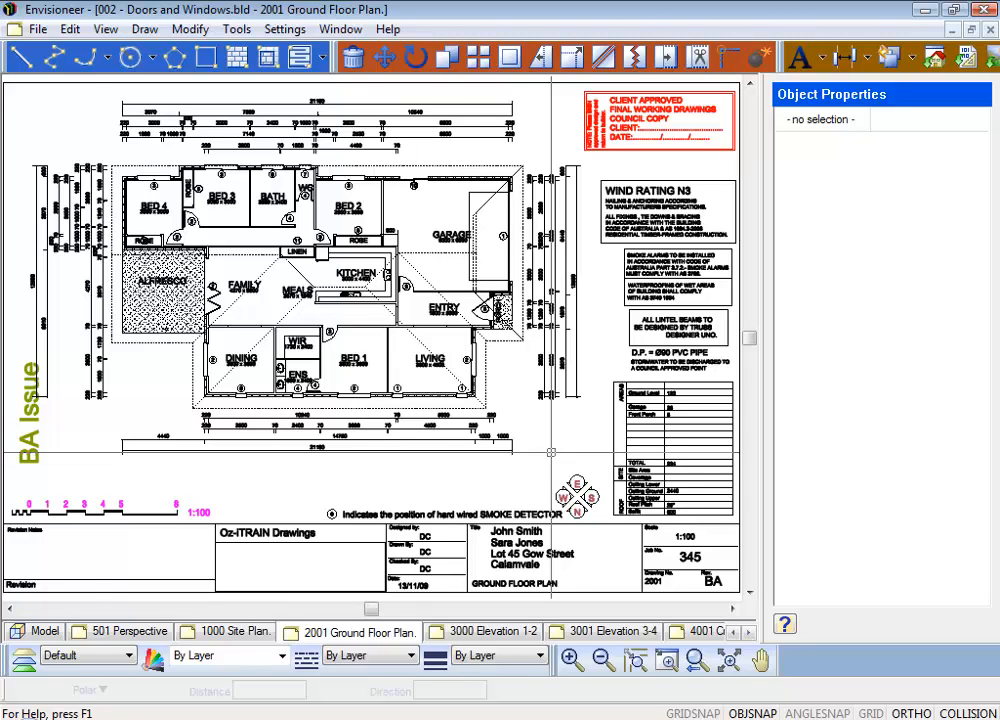
click(37, 29)
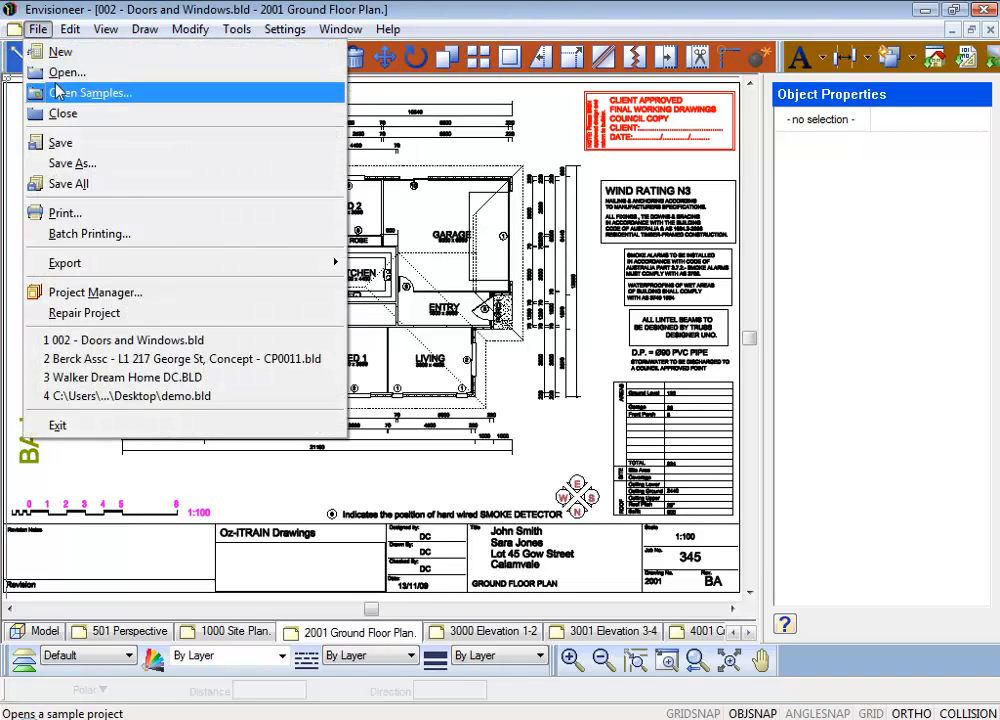
click(60, 142)
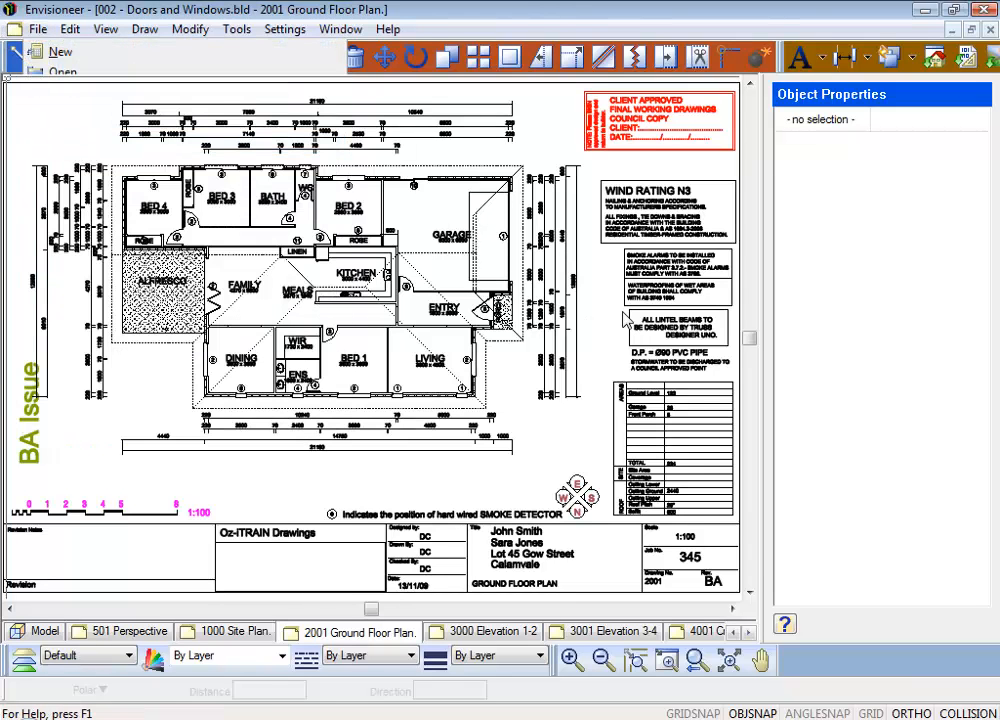
click(912, 60)
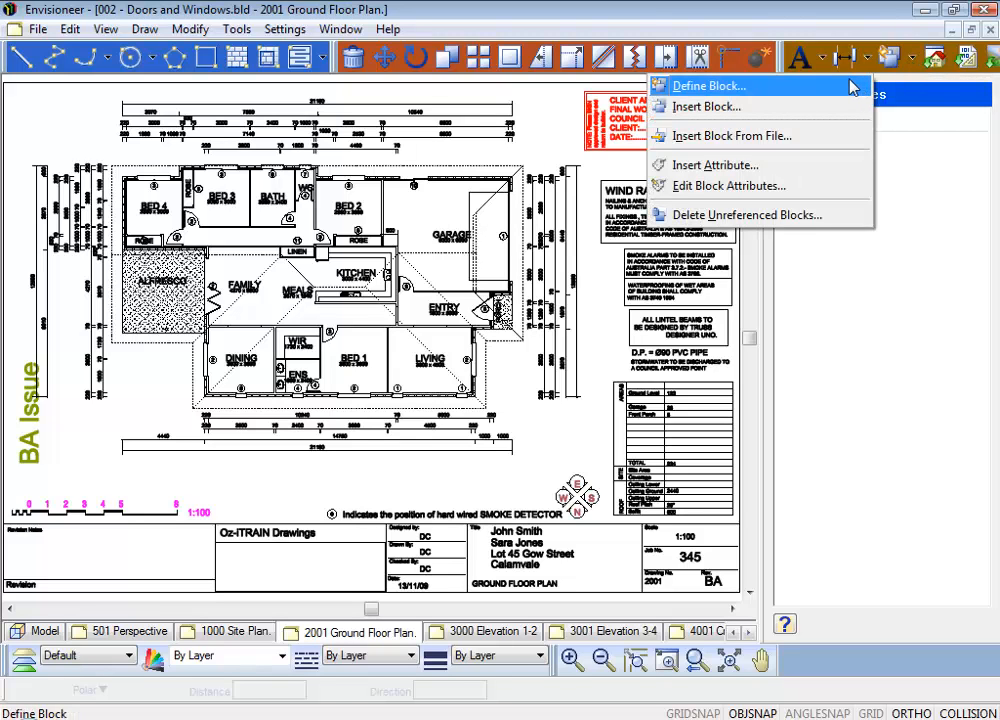
click(797, 108)
click(615, 352)
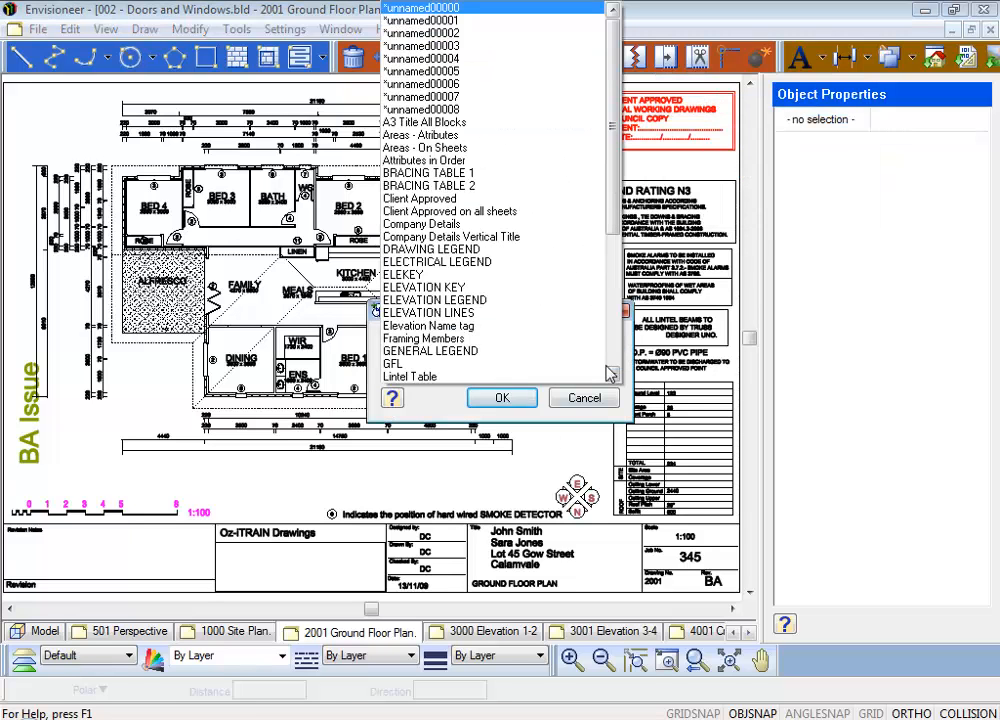
click(430, 287)
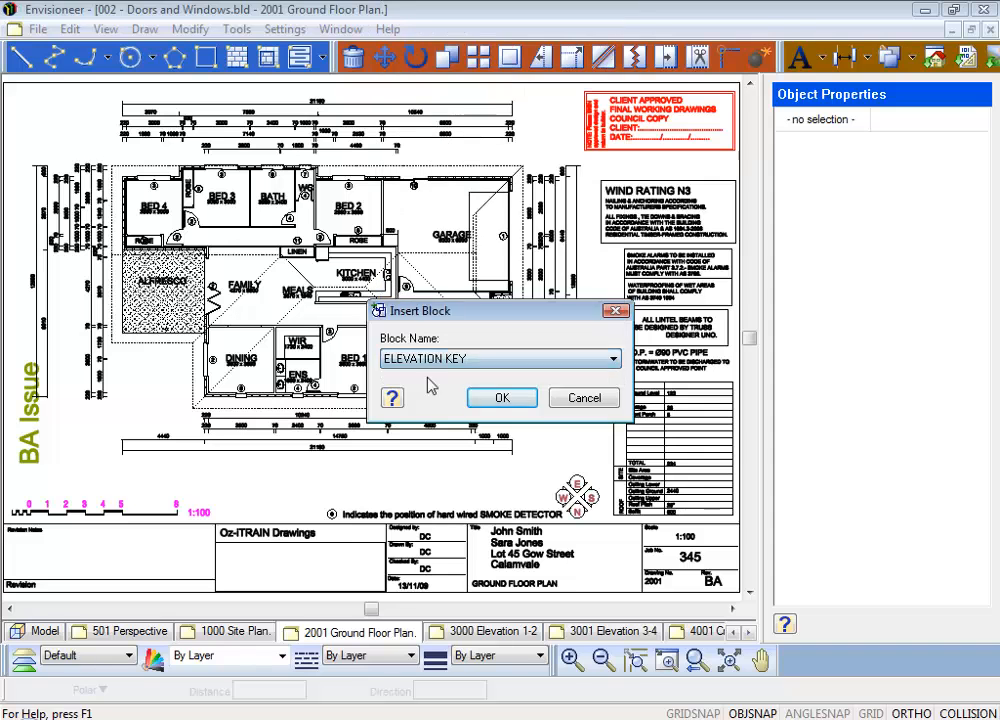
click(502, 398)
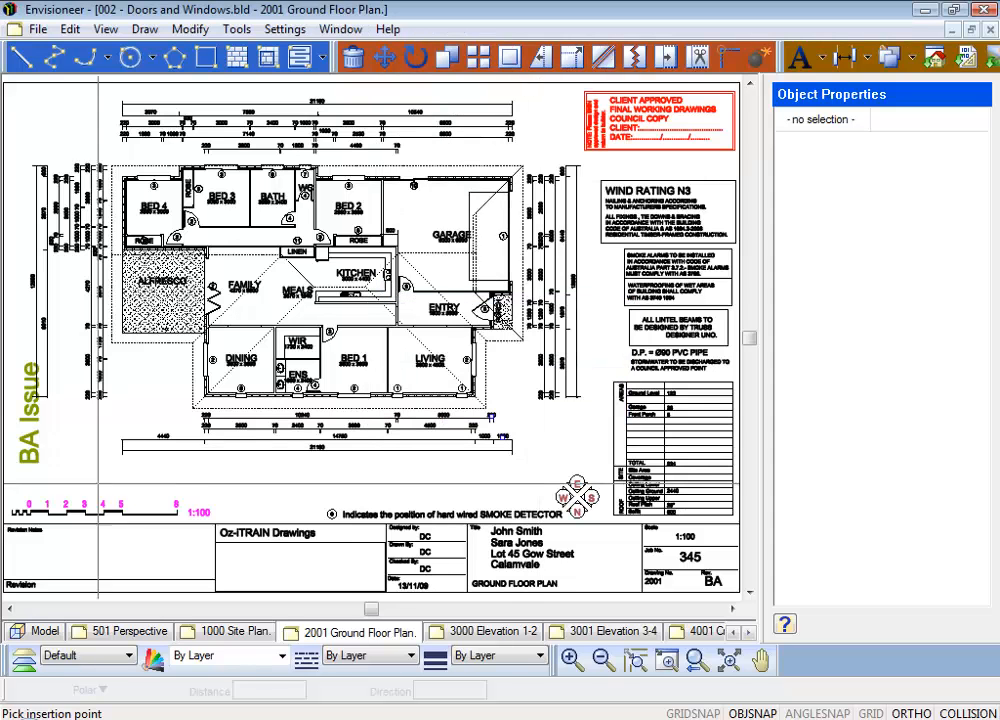
scroll(45, 490, down, 1)
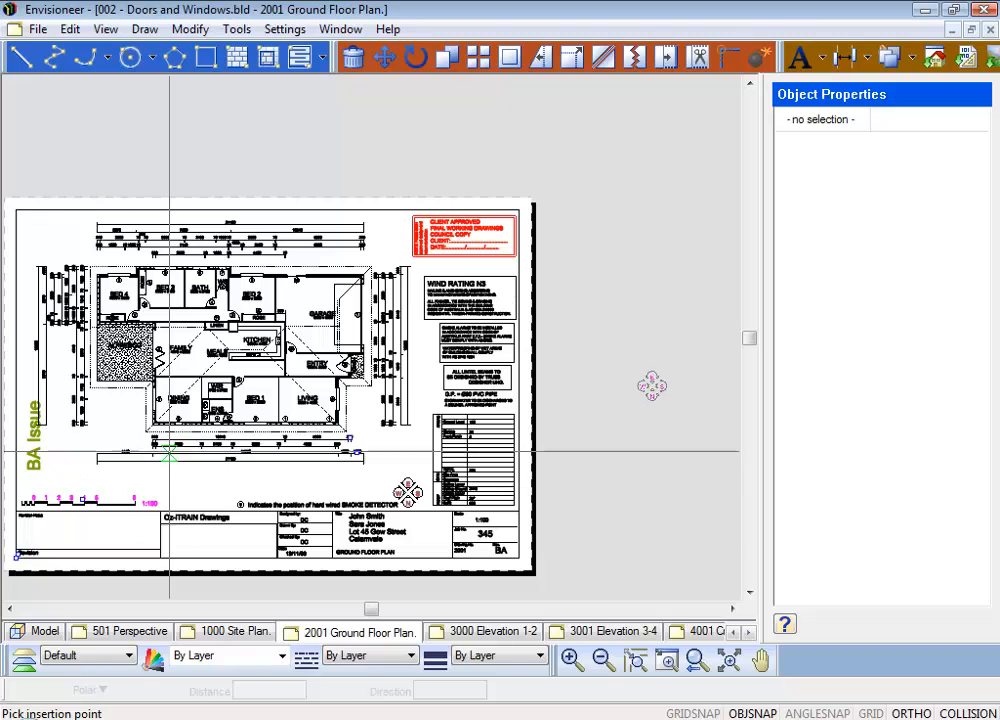
key(Escape)
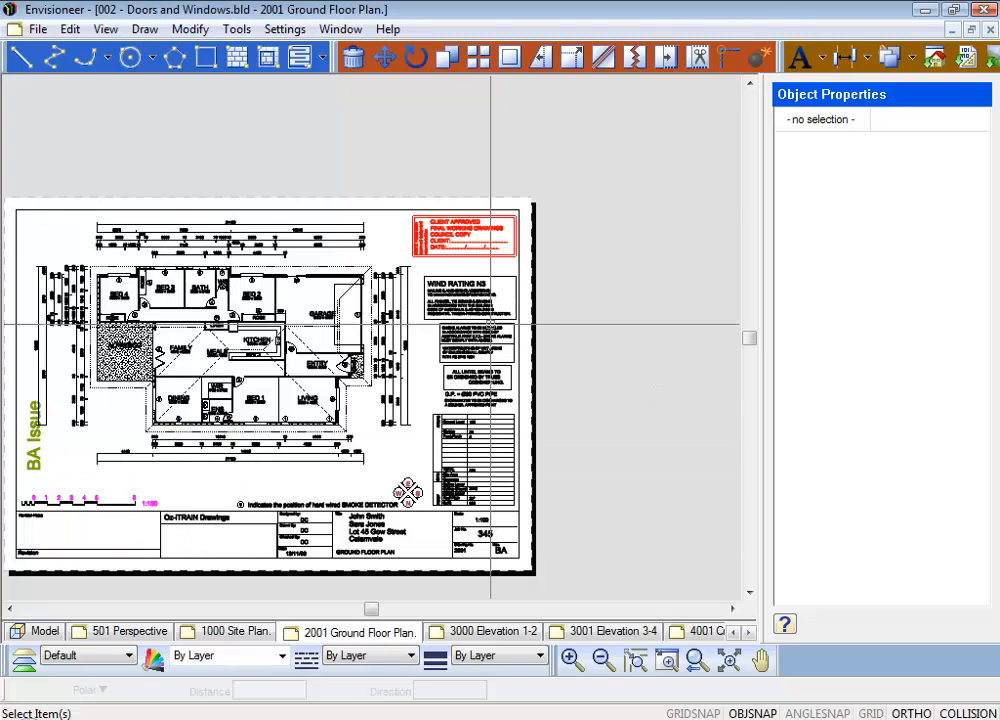
Step: Insert the Client Approved on all sheets block beside the ground floor plan sheet, then delete that copy
click(890, 57)
click(613, 362)
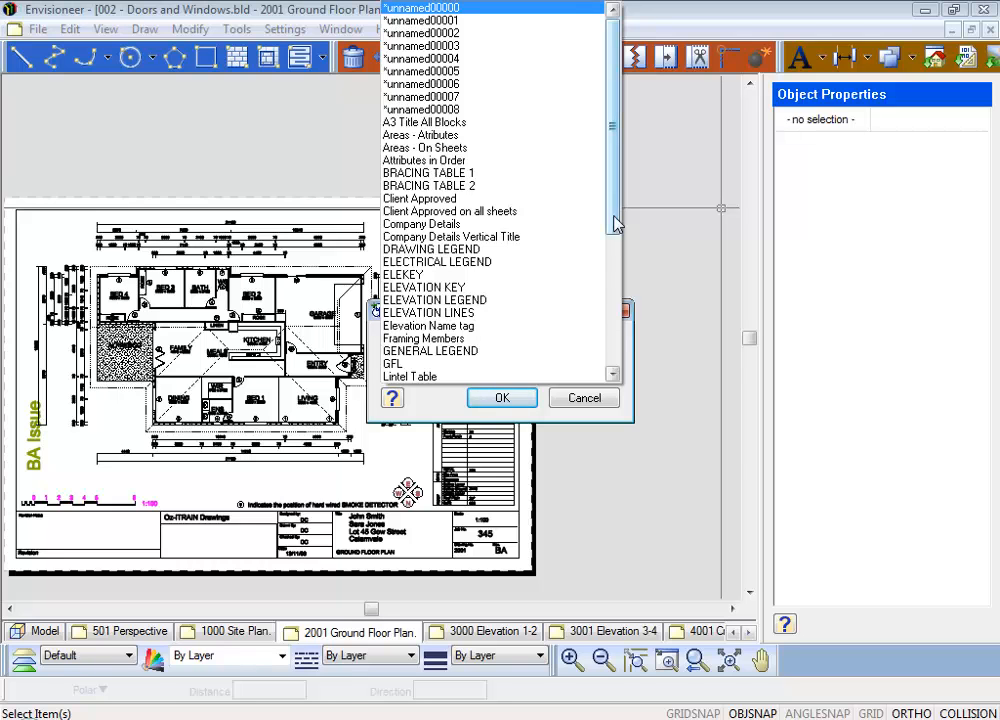
click(505, 211)
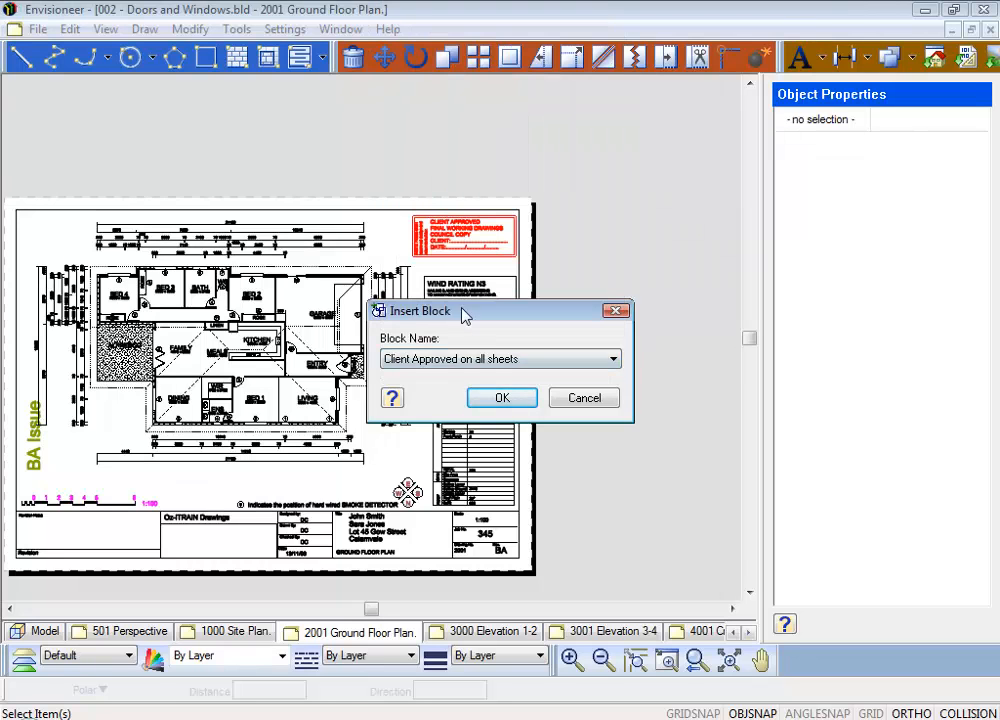
click(502, 398)
click(591, 321)
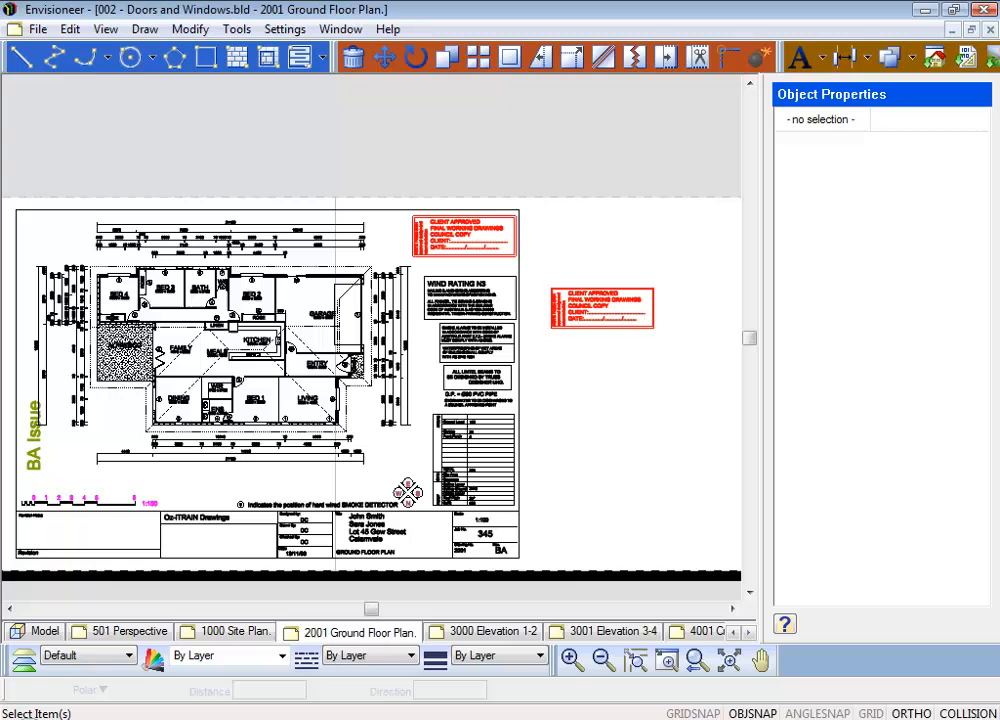
click(591, 321)
key(Delete)
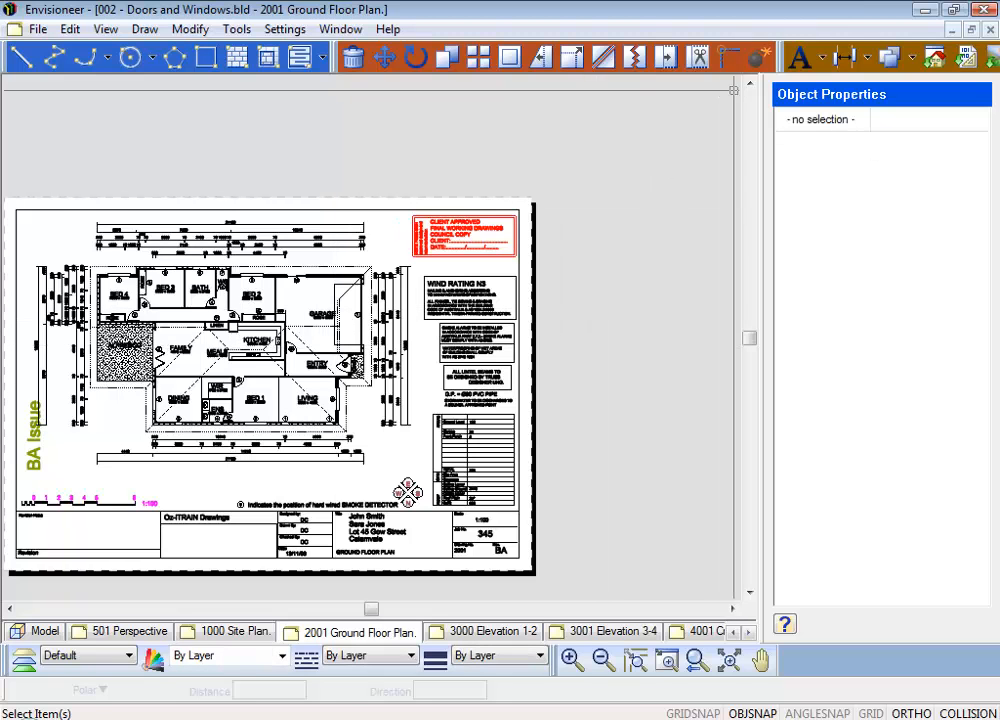
Step: Choose Walker Dream Home DC.BLD on the Desktop as the source file for inserting a block
click(898, 60)
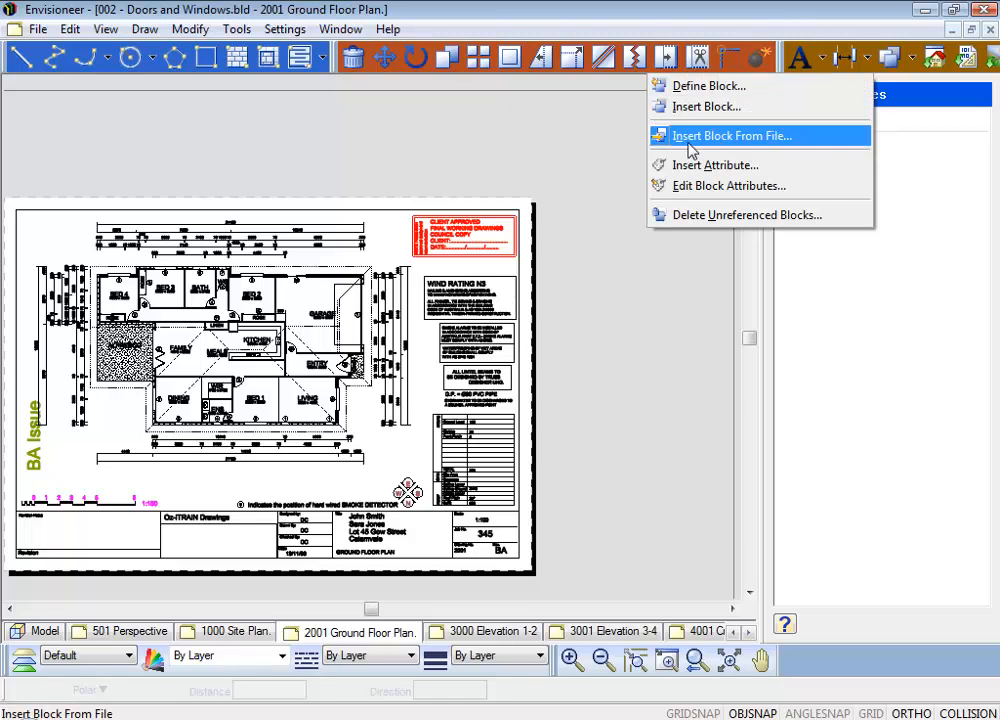
click(712, 141)
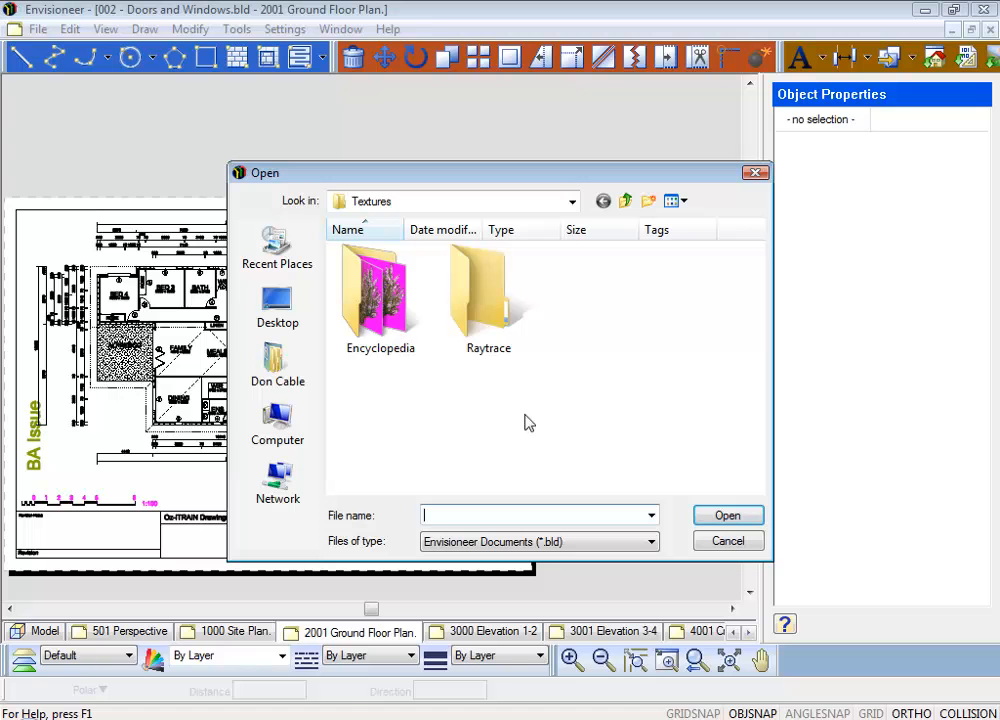
click(282, 312)
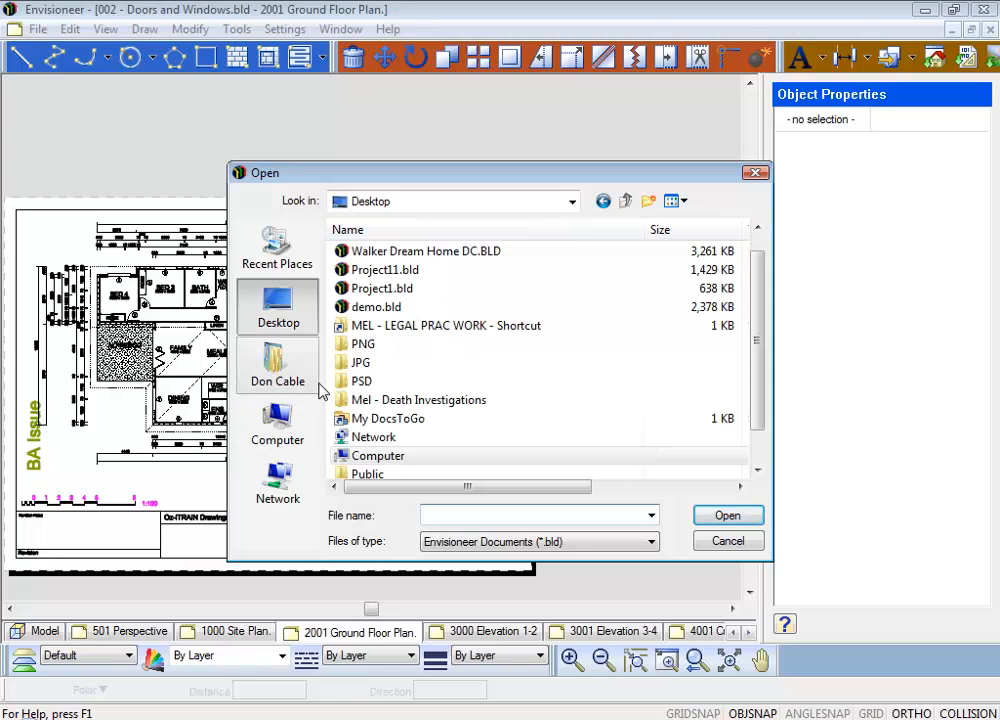
click(352, 252)
click(727, 515)
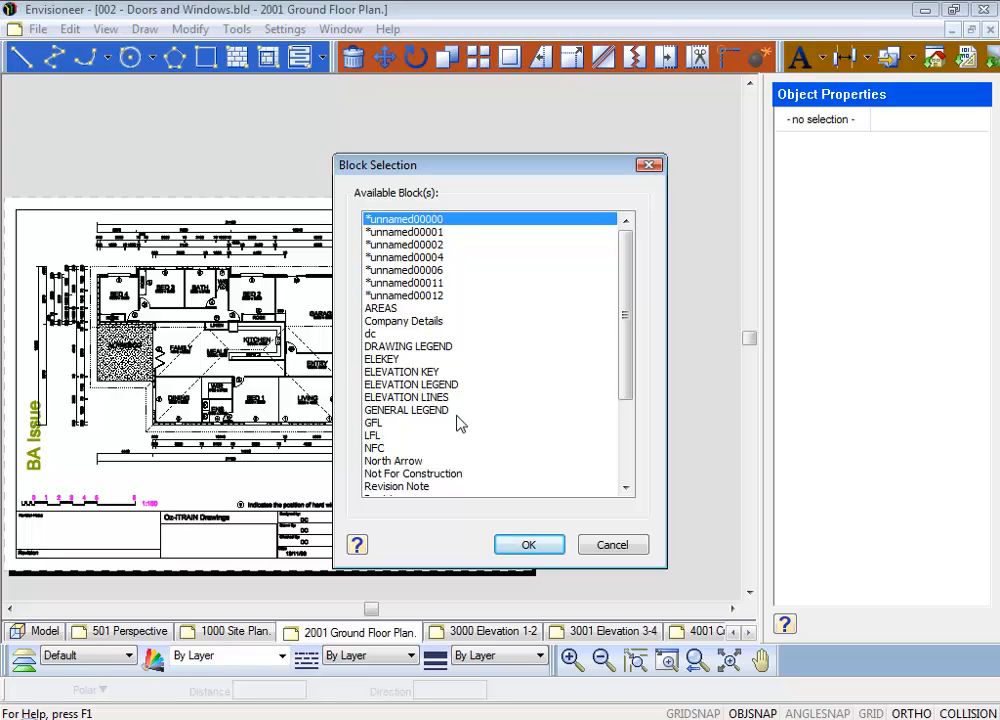
Step: Insert the DRAWING LEGEND block with its default attribute values in the empty area to the right of the ground floor plan sheet
click(388, 347)
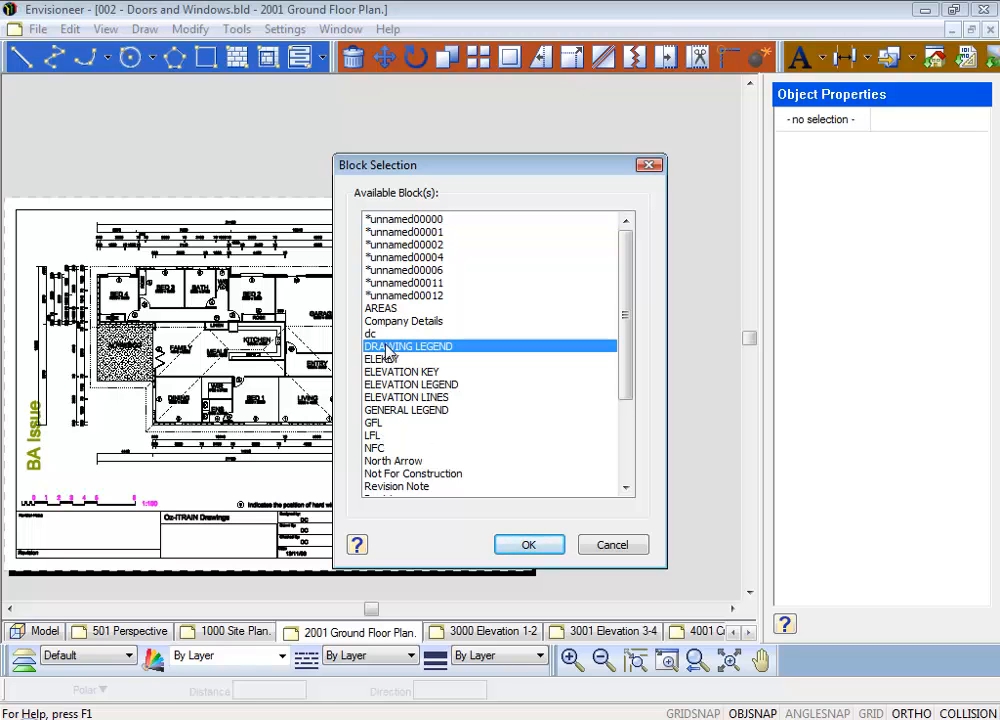
click(528, 545)
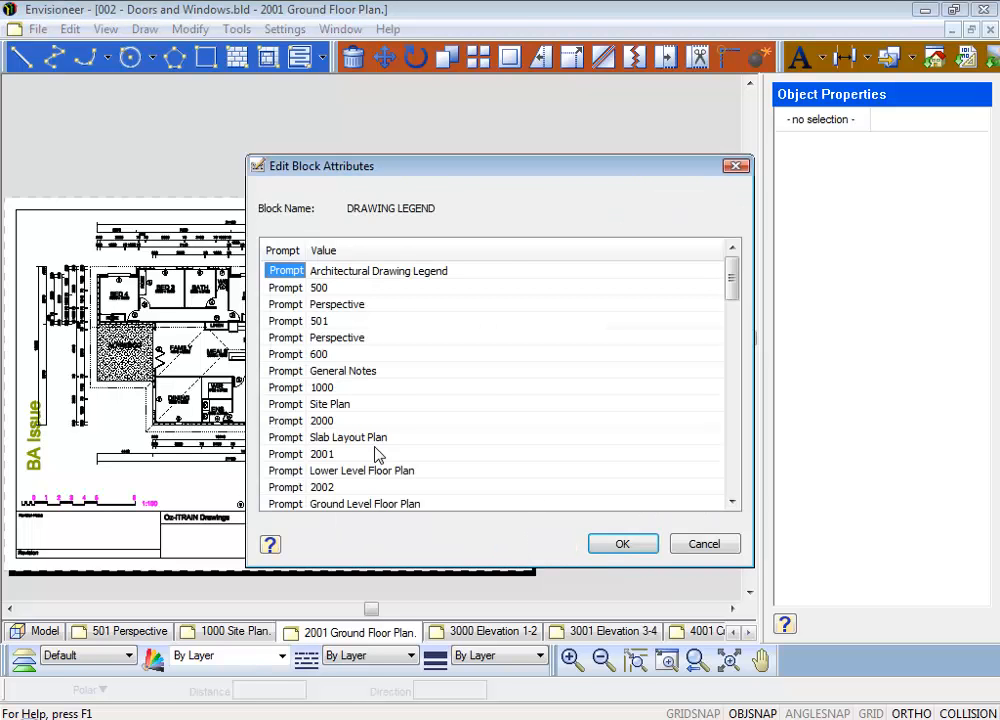
click(622, 552)
click(564, 437)
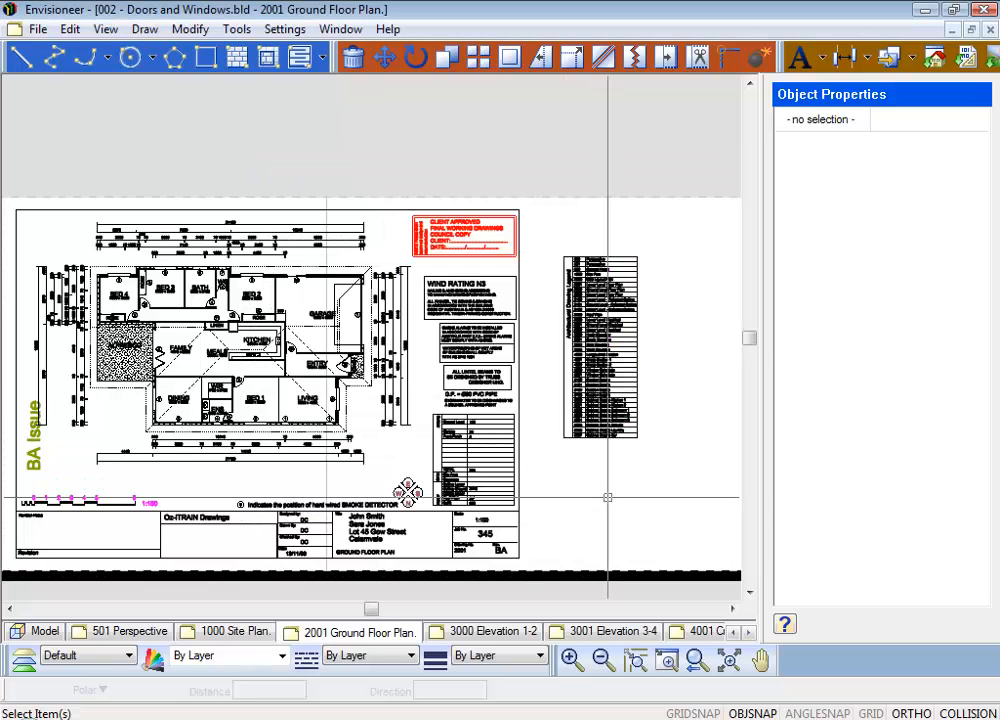
click(912, 57)
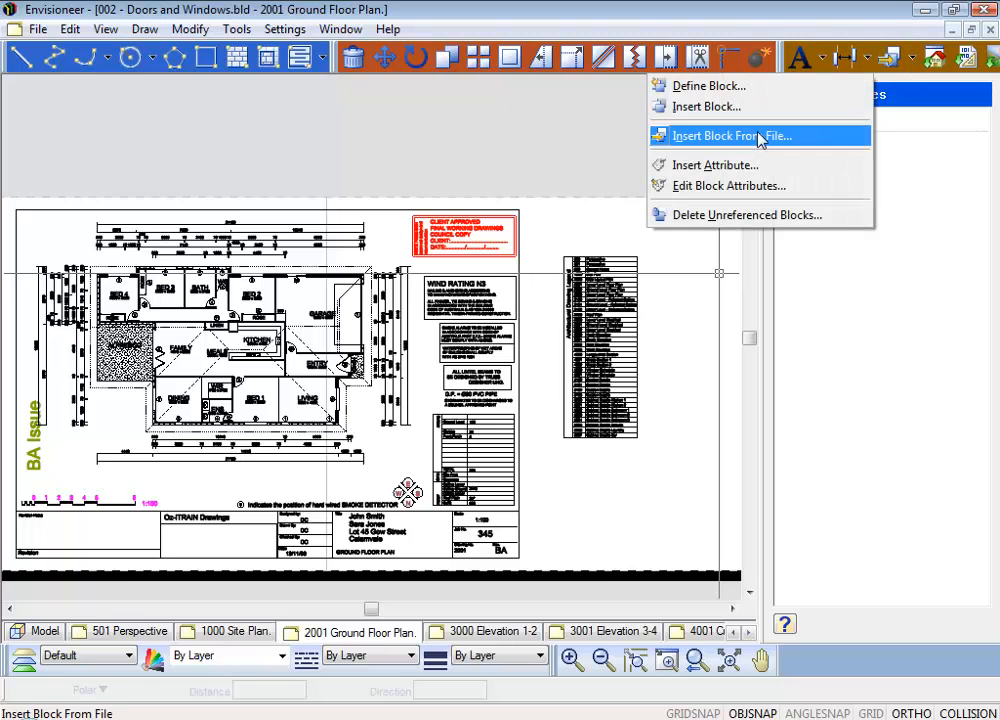
click(718, 165)
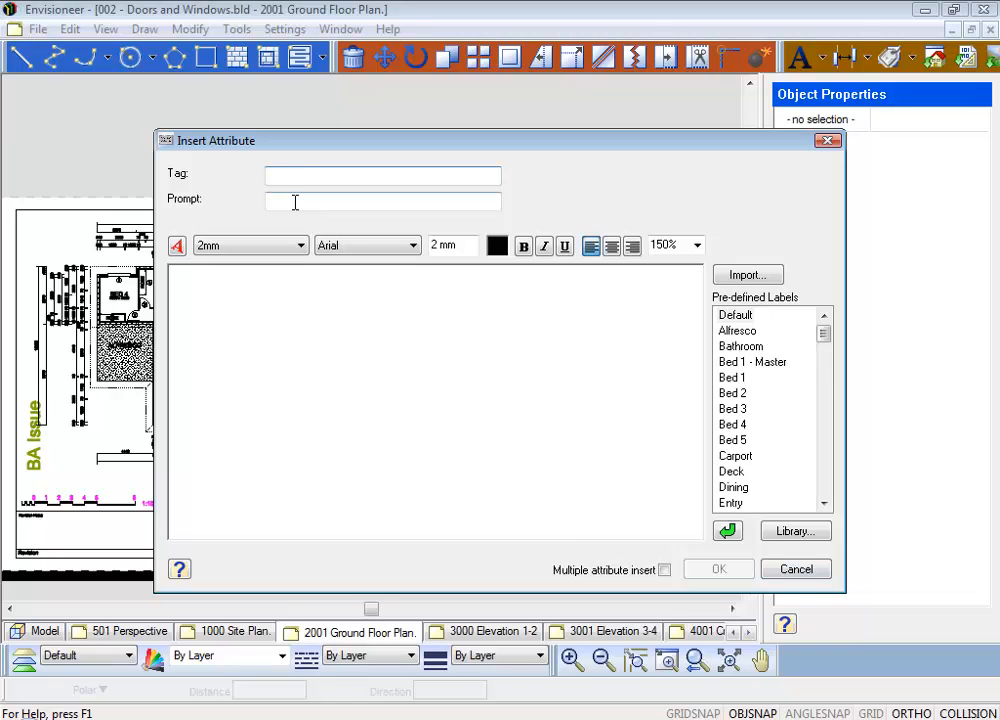
click(277, 312)
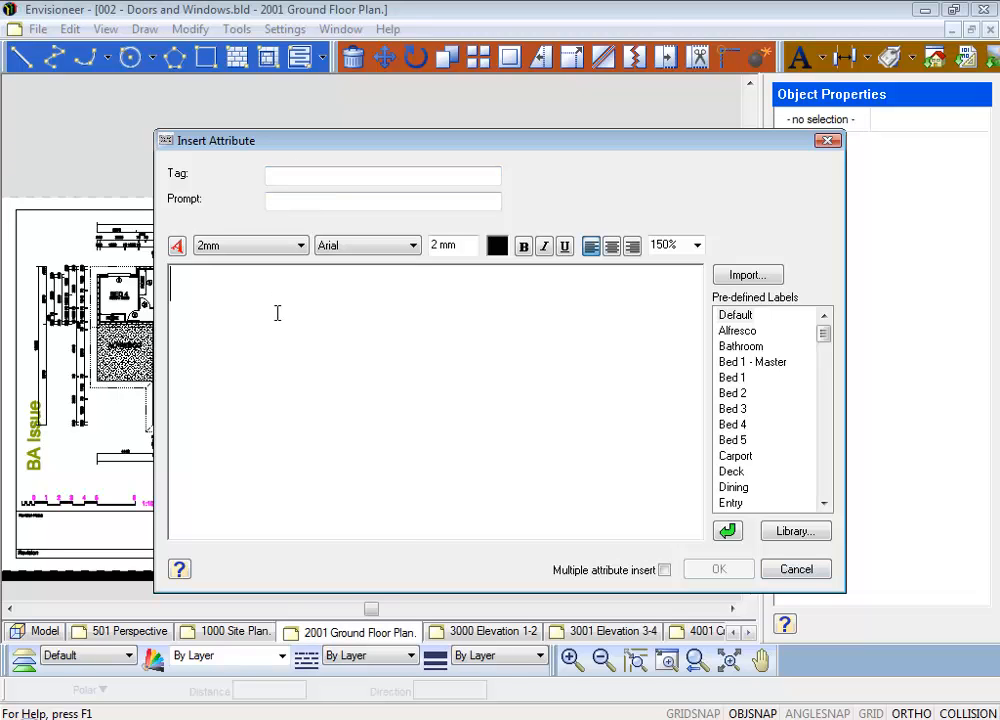
click(797, 569)
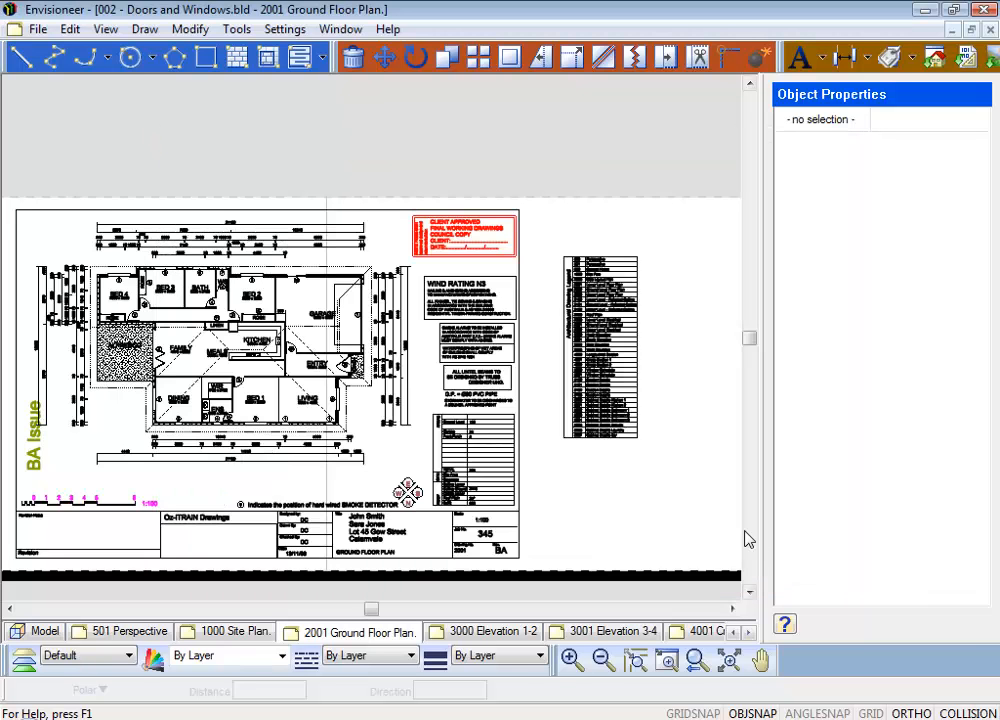
Step: Explode the inserted drawing legend block into its separate lines and attributes
click(632, 412)
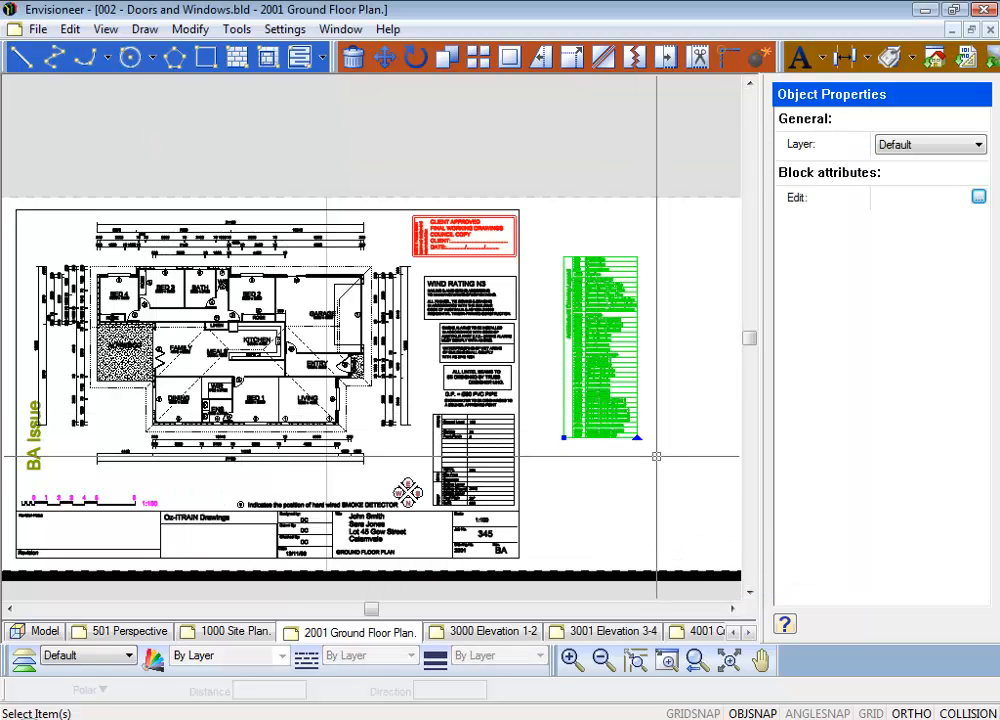
scroll(618, 420, up, 2)
scroll(717, 224, up, 1)
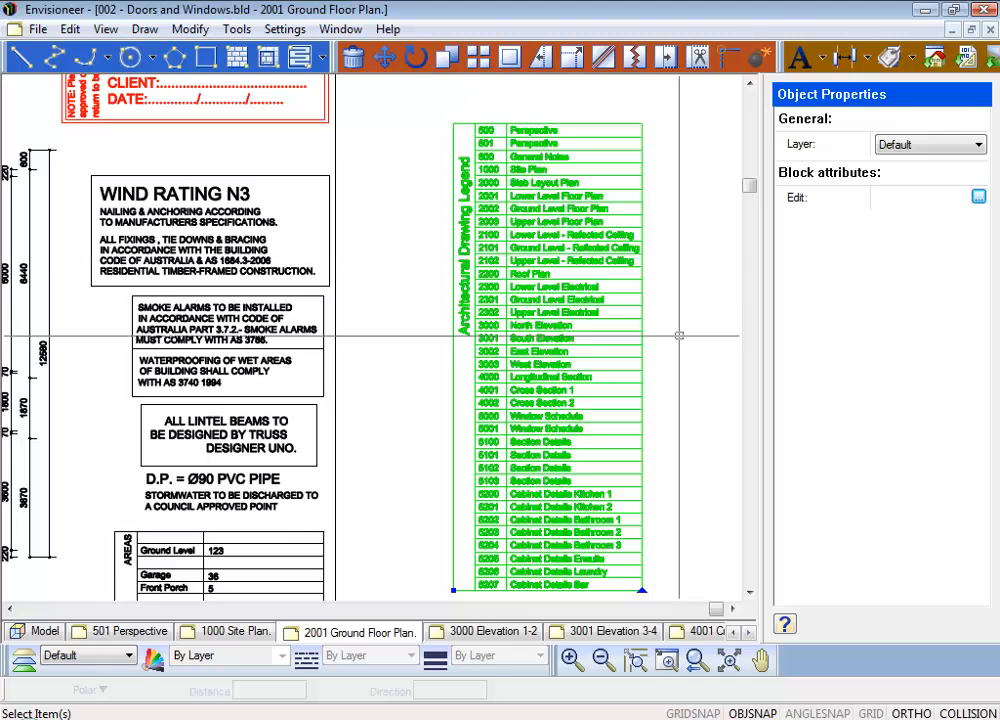
click(762, 55)
scroll(545, 216, up, 2)
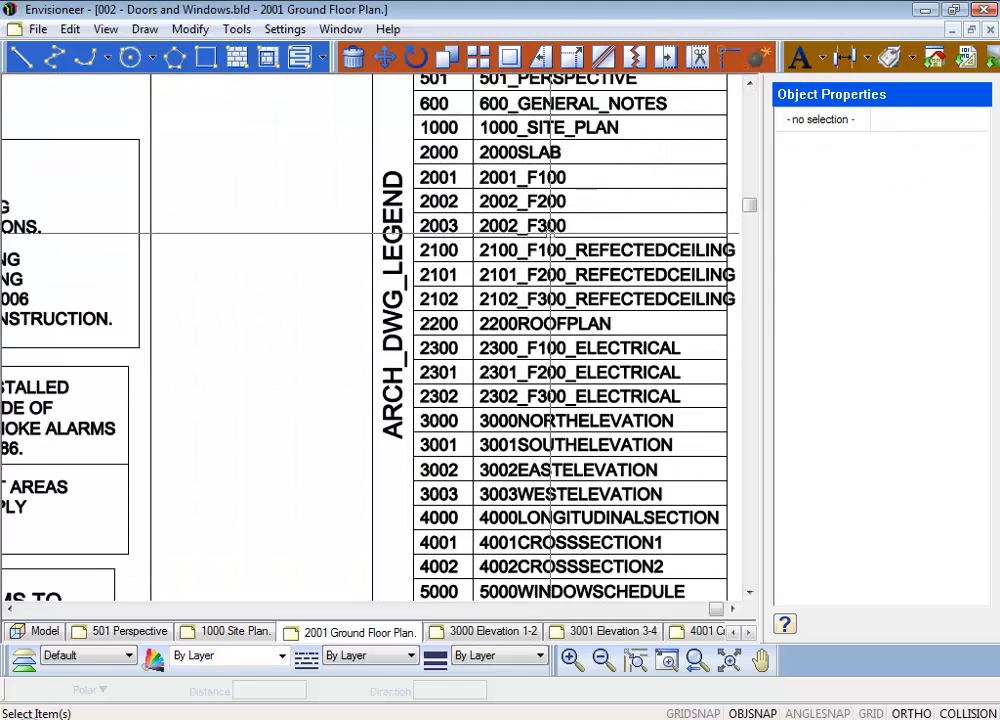
Step: Inspect the tag, prompt and text value of the 2002_F300 attribute in the exploded legend without changing them
click(533, 221)
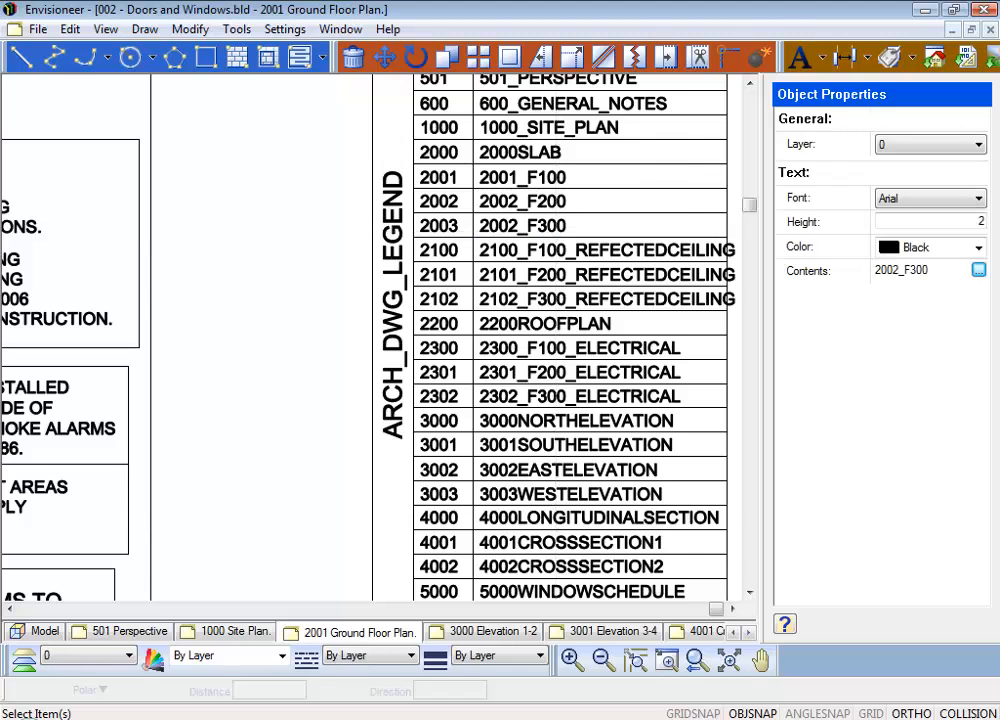
click(978, 270)
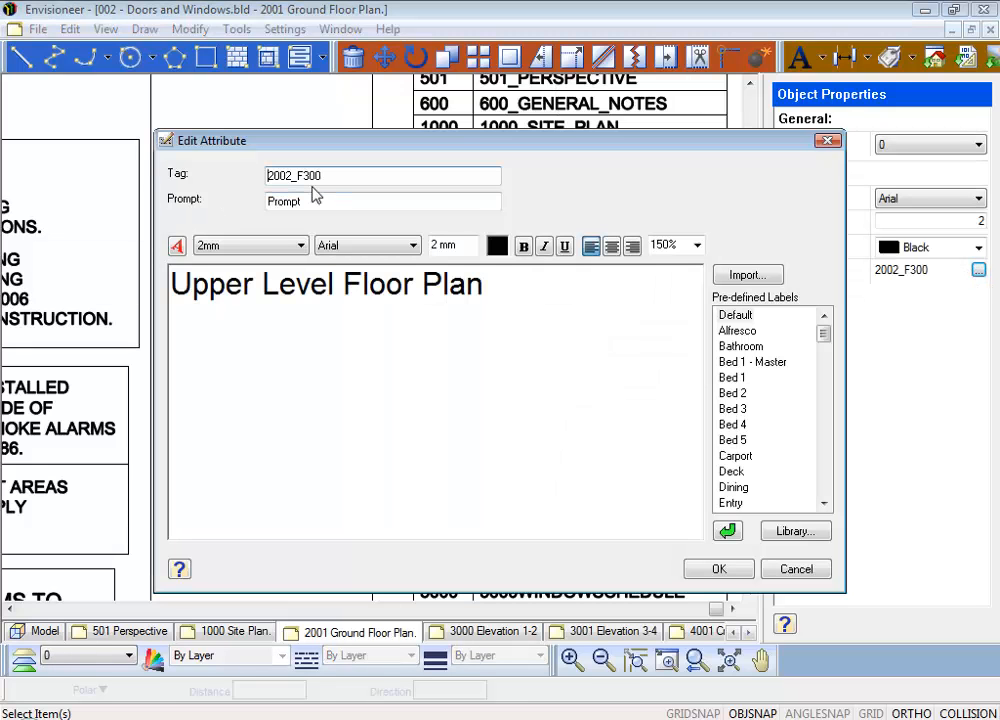
drag(330, 177, 196, 200)
drag(315, 202, 212, 215)
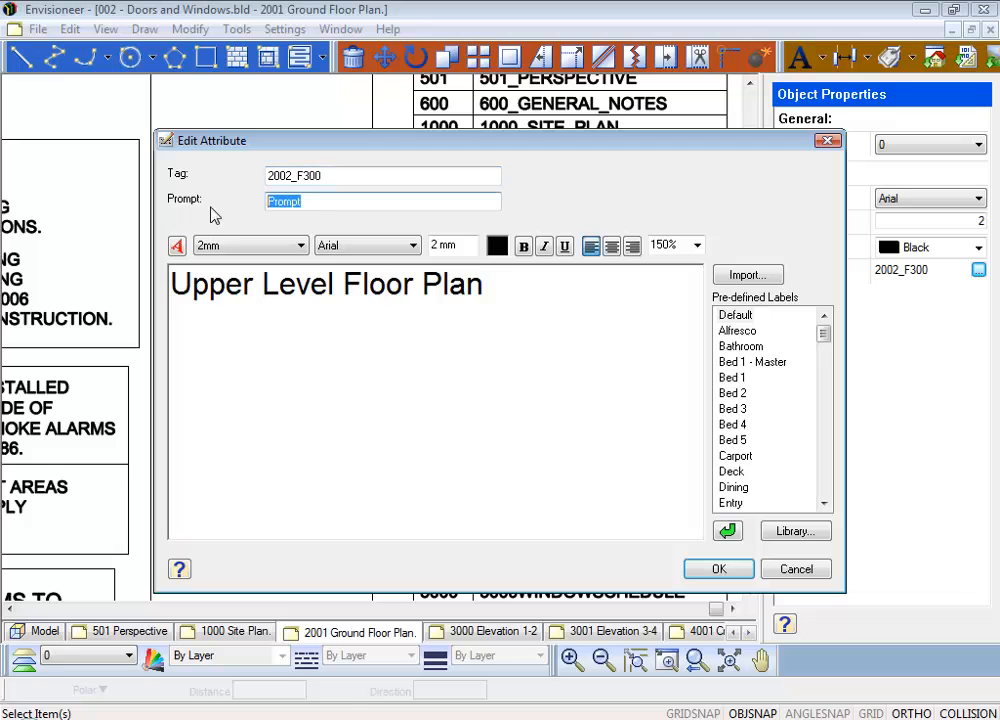
drag(509, 304, 156, 296)
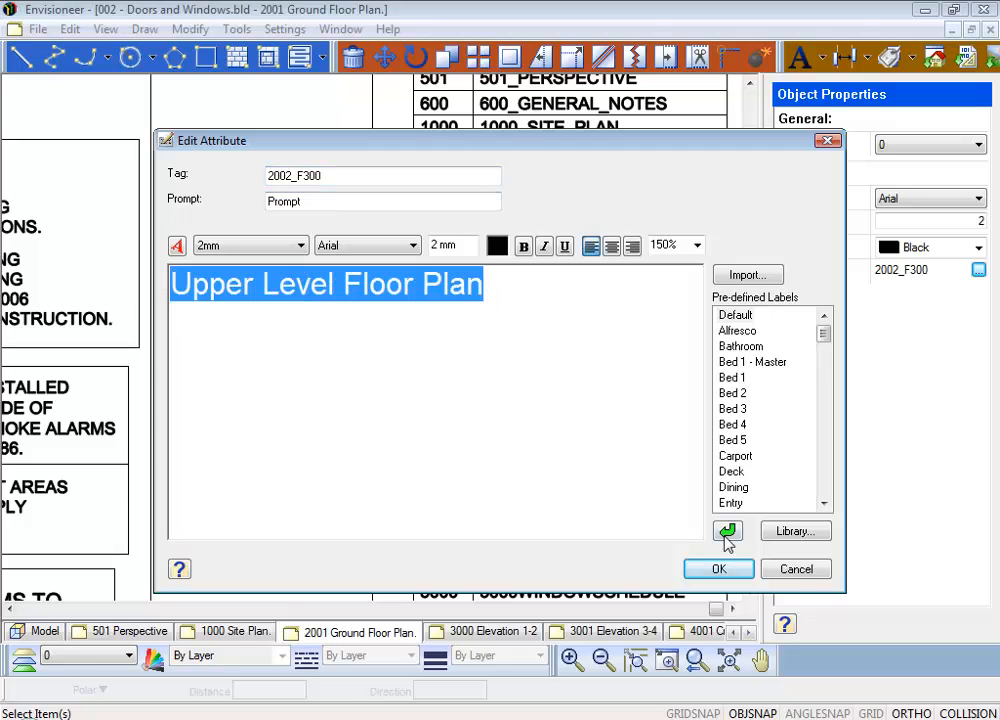
click(806, 572)
Step: Undo the explosion of the drawing legend block
scroll(570, 250, down, 4)
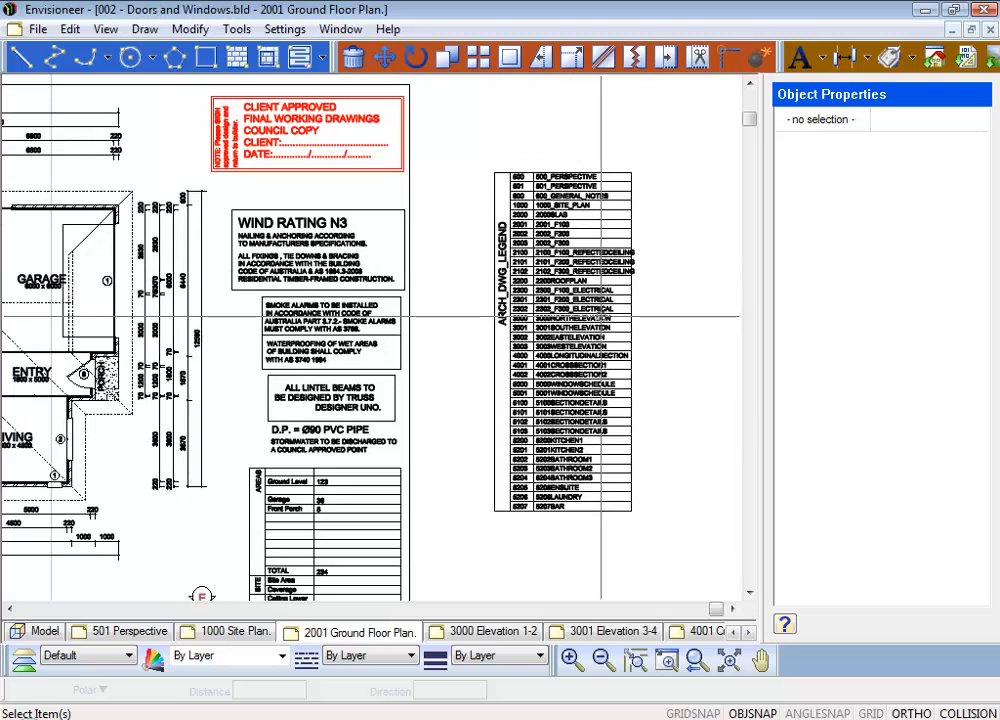
scroll(641, 346, up, 2)
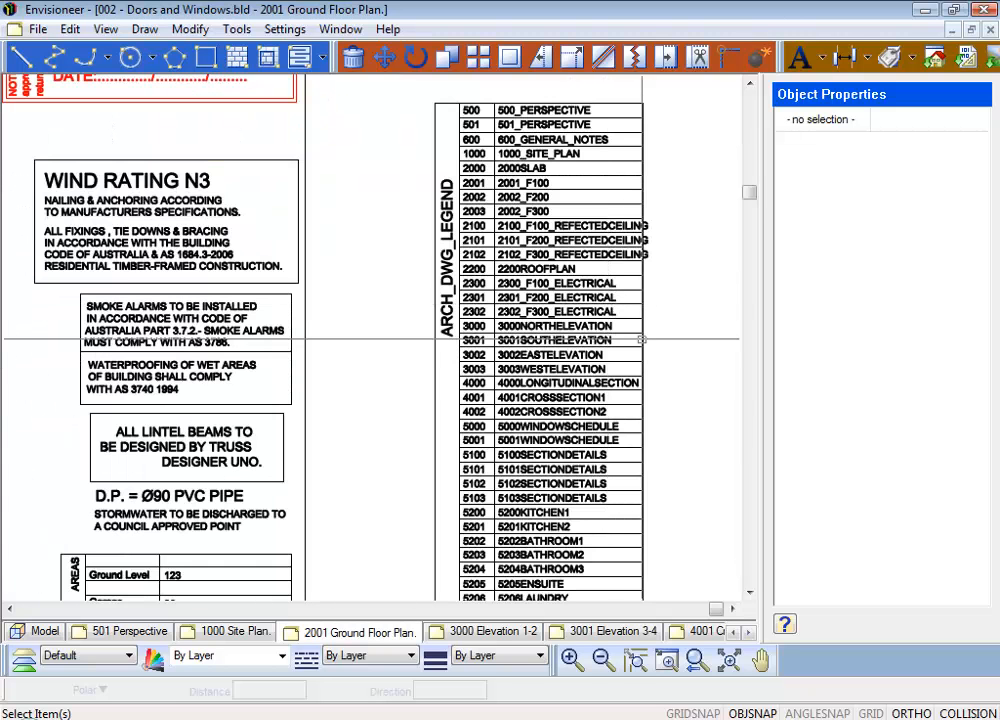
key(ctrl+z)
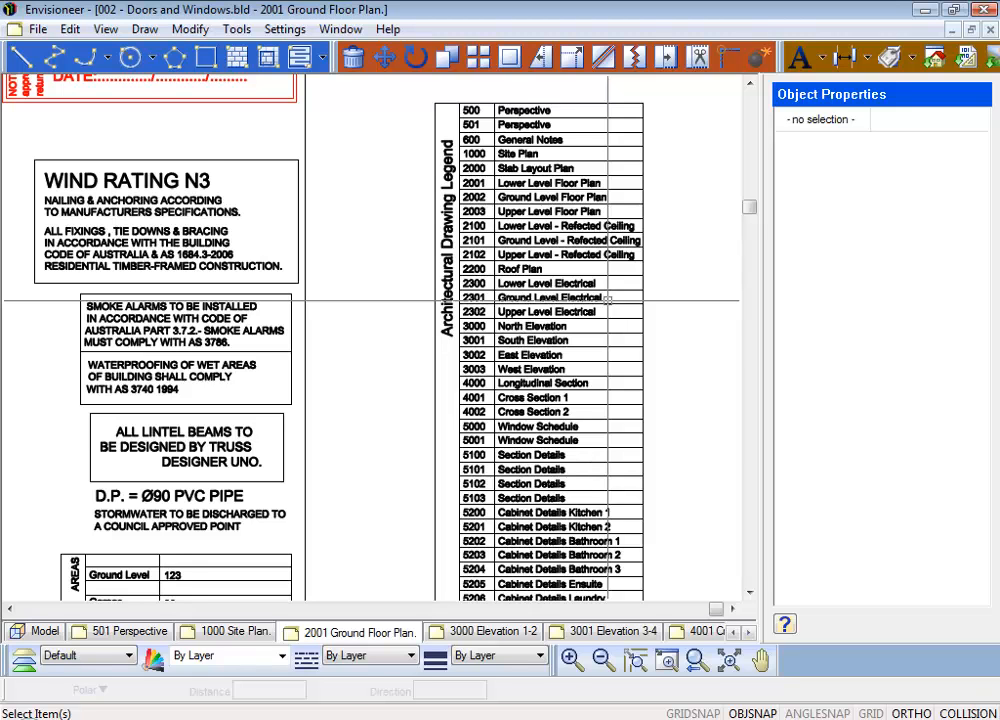
Step: Review the editable attribute values of the drawing legend block, leaving the Perspective entry unchanged
click(470, 210)
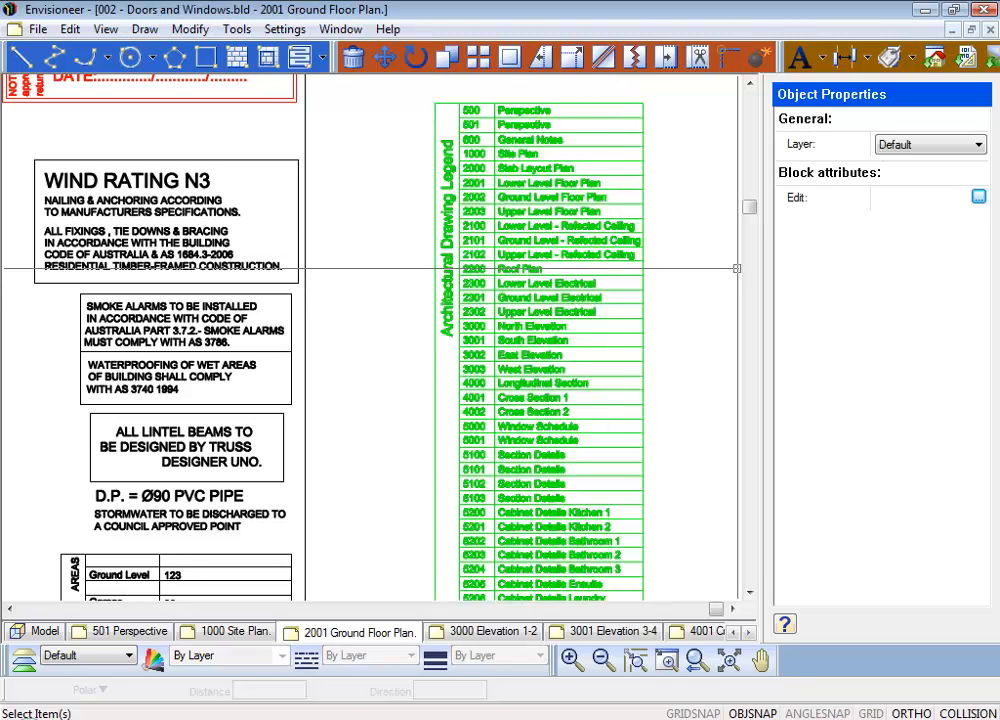
click(979, 197)
double_click(365, 302)
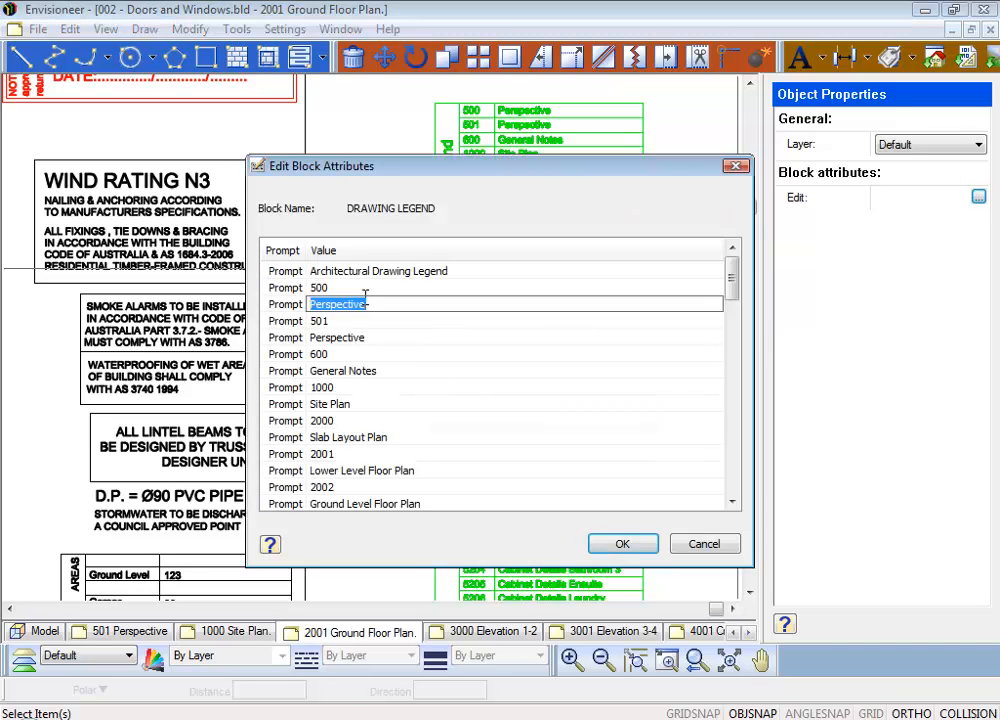
click(710, 551)
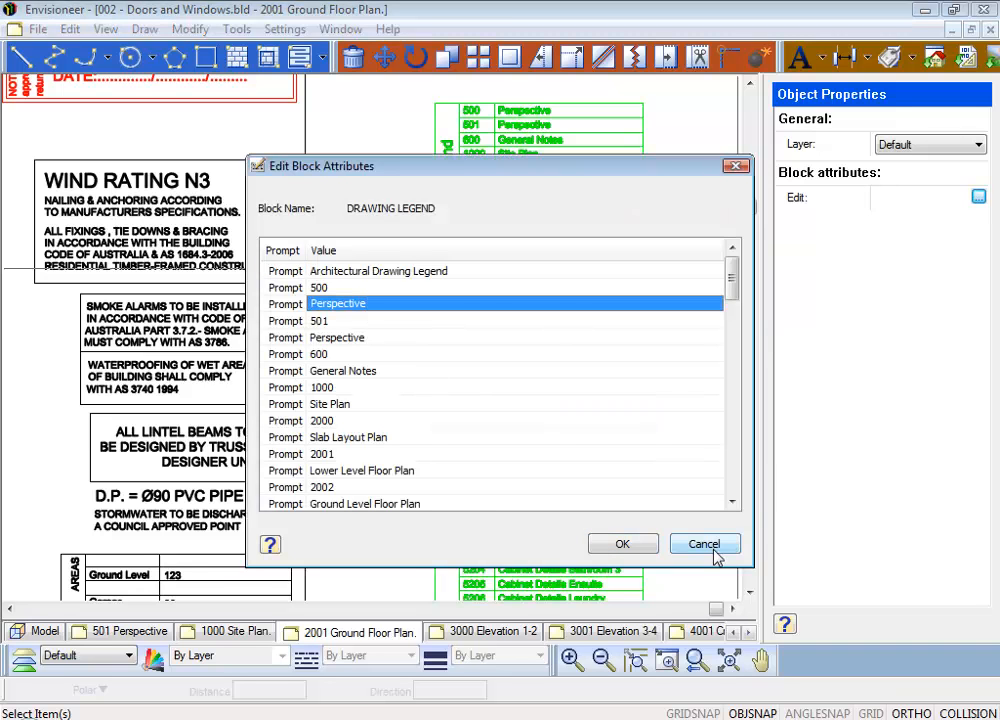
click(705, 547)
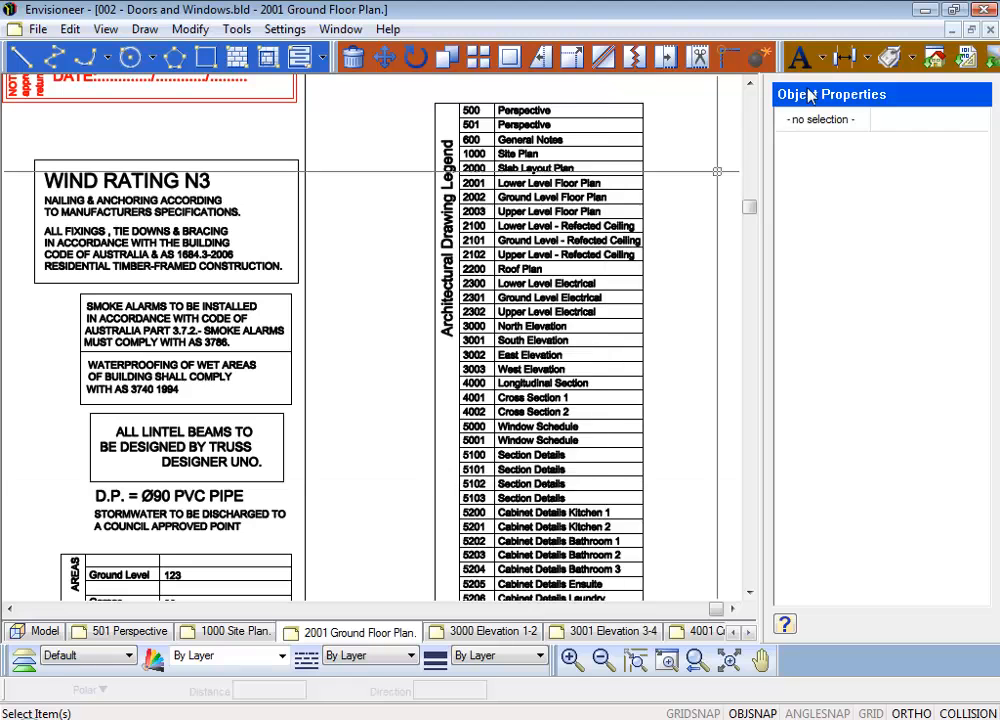
Step: Delete the unreferenced blocks Attributes in Order and *unnamed00000, 00001, 00002, 00005, 00007 and 00008, keeping A3 Title All Blocks
click(868, 59)
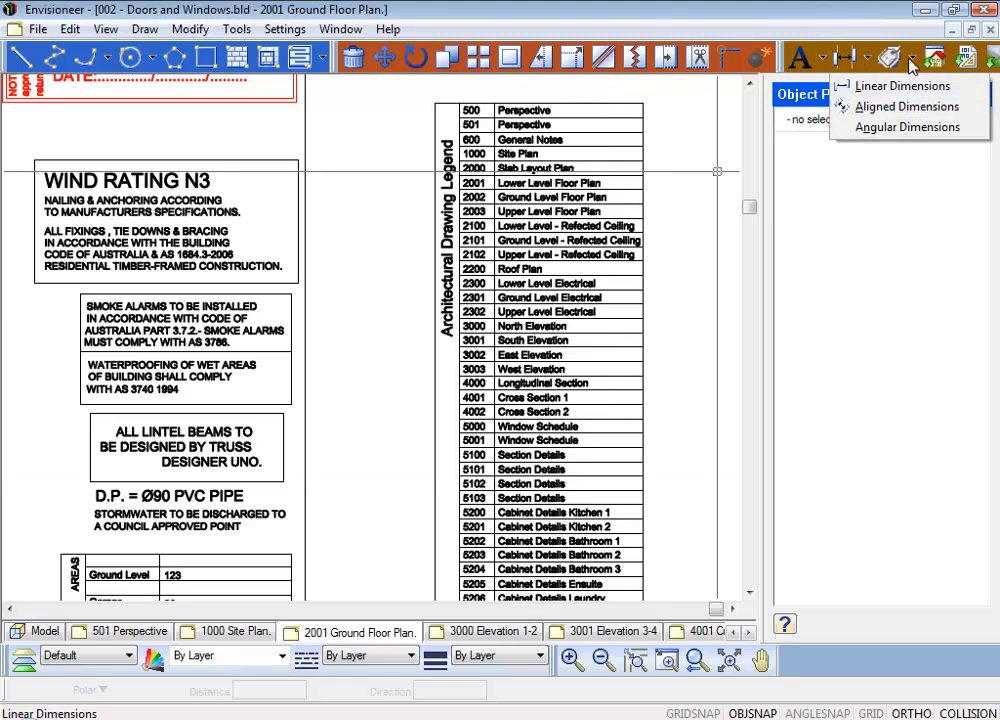
click(911, 60)
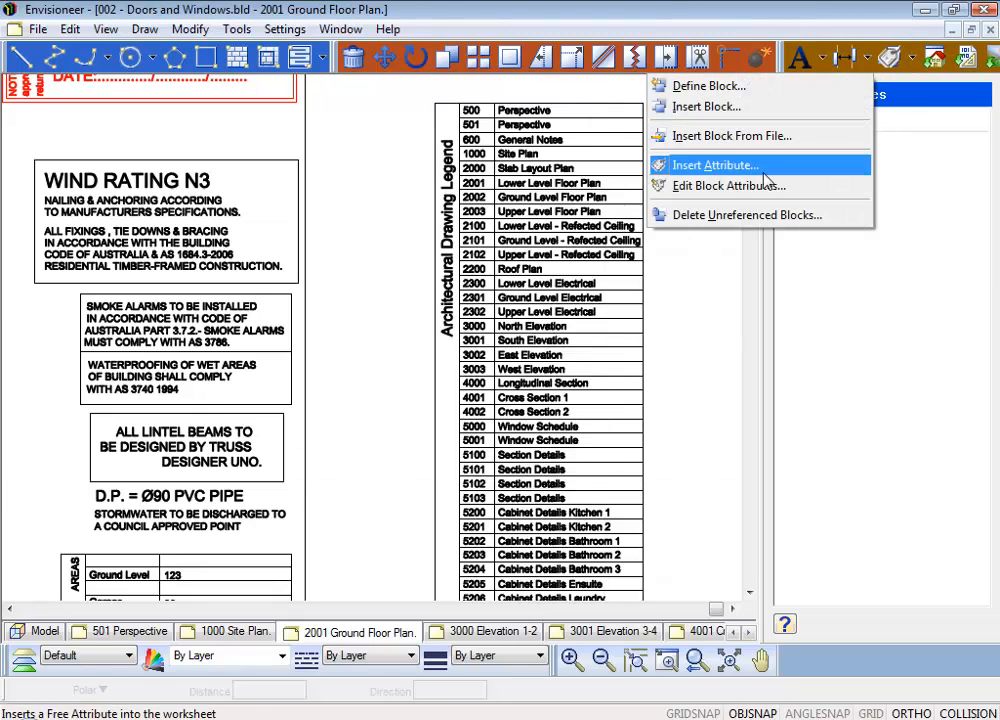
click(738, 218)
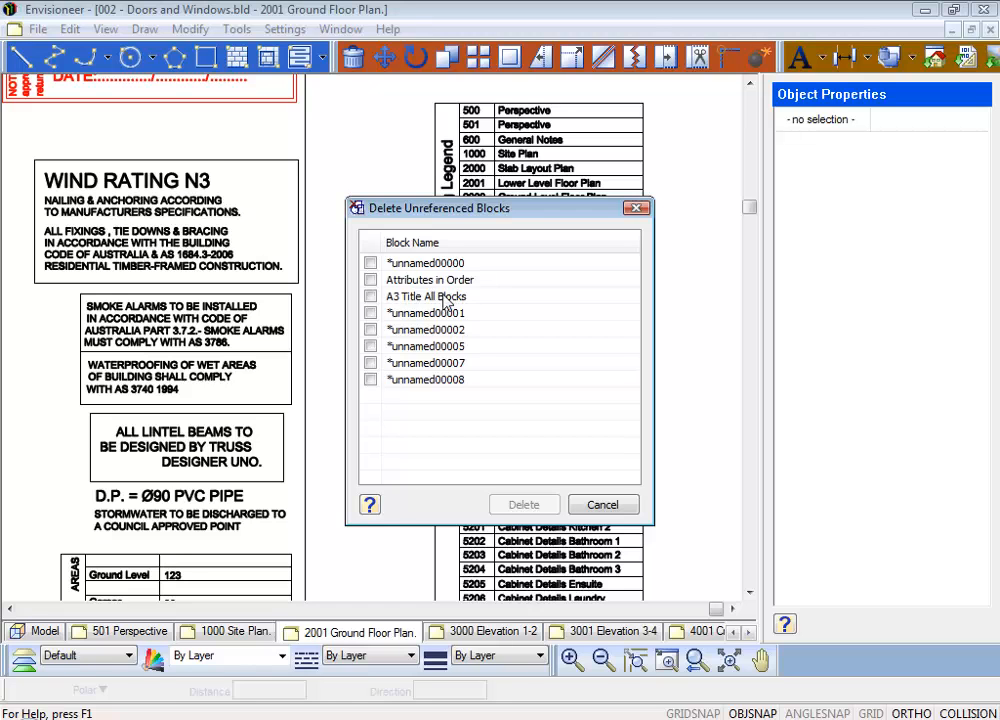
click(370, 263)
click(370, 280)
click(370, 313)
click(370, 330)
click(370, 346)
click(371, 363)
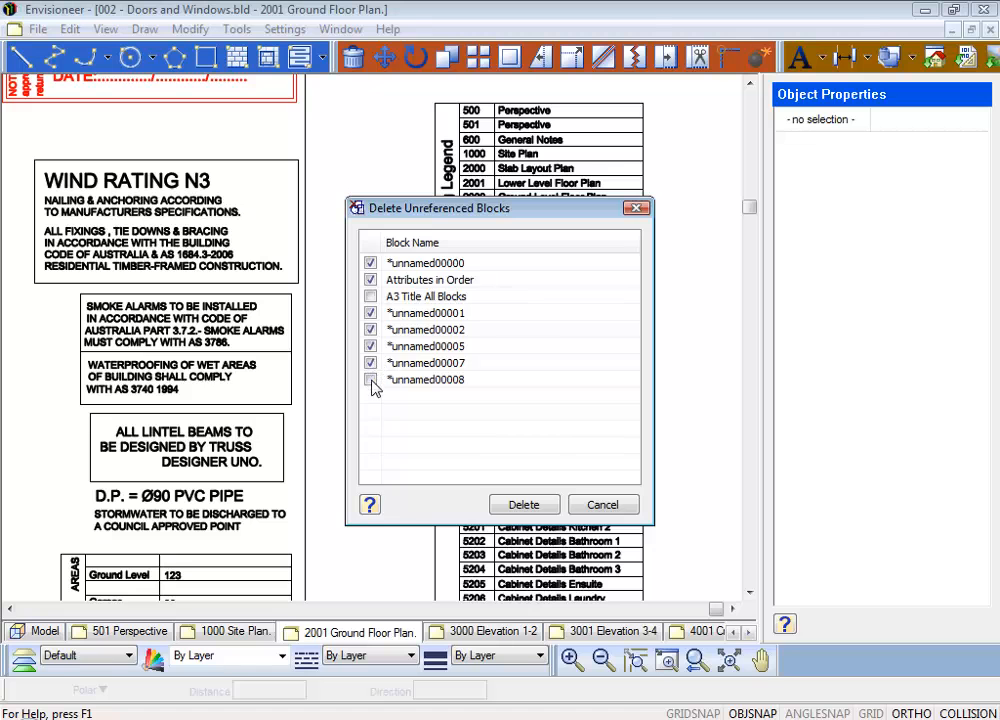
click(516, 504)
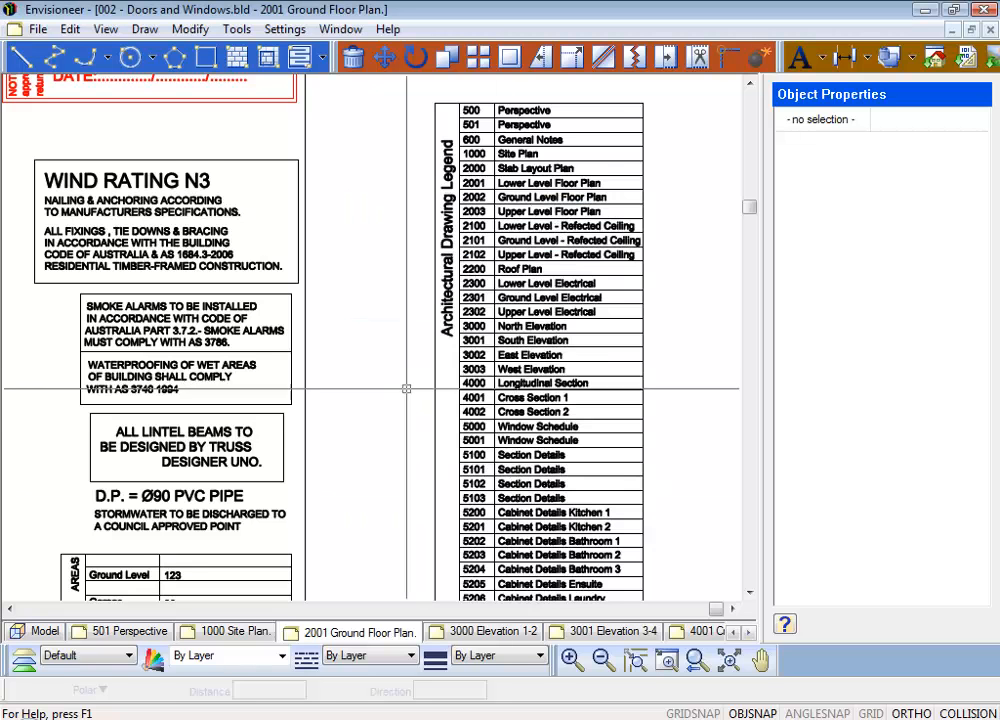
Step: Review the names of the blocks still available for insertion without inserting any
click(712, 55)
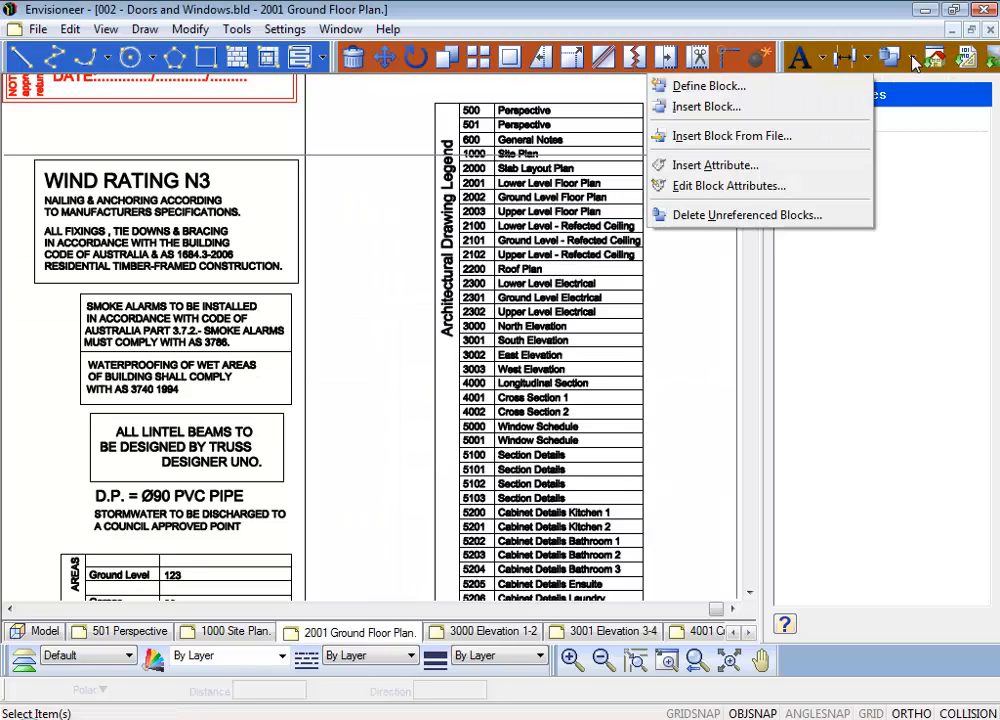
click(806, 106)
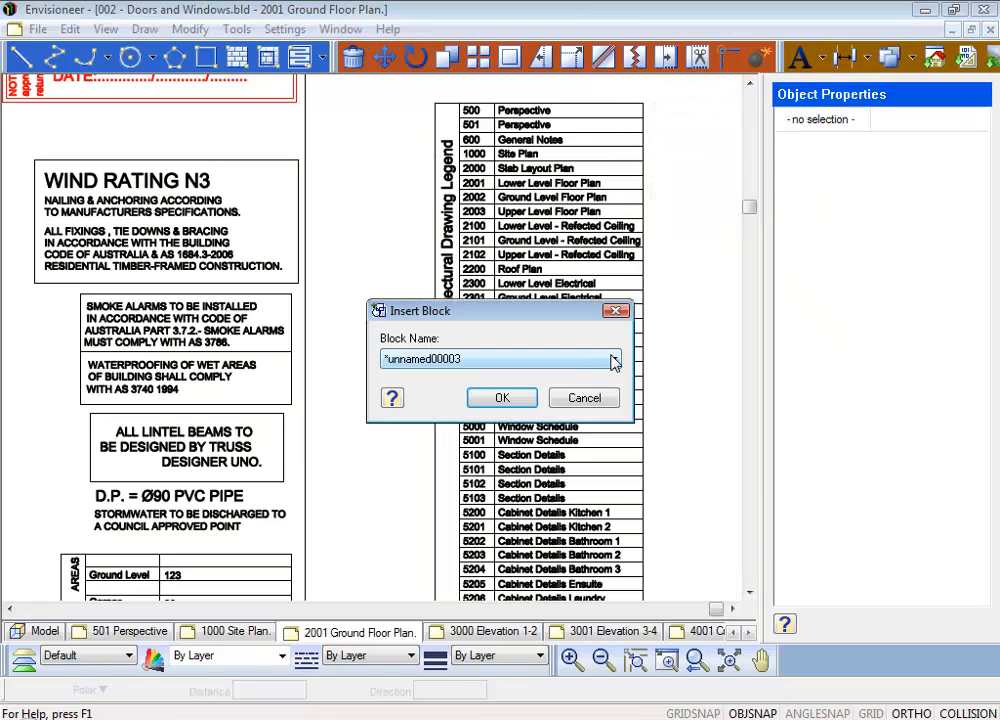
click(614, 360)
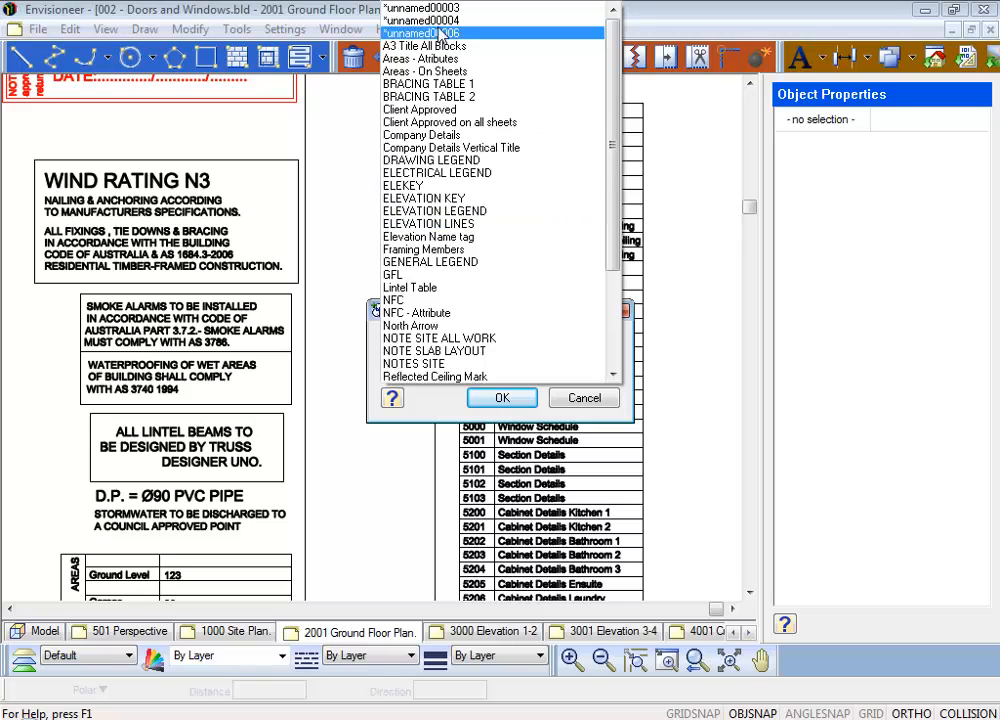
click(570, 401)
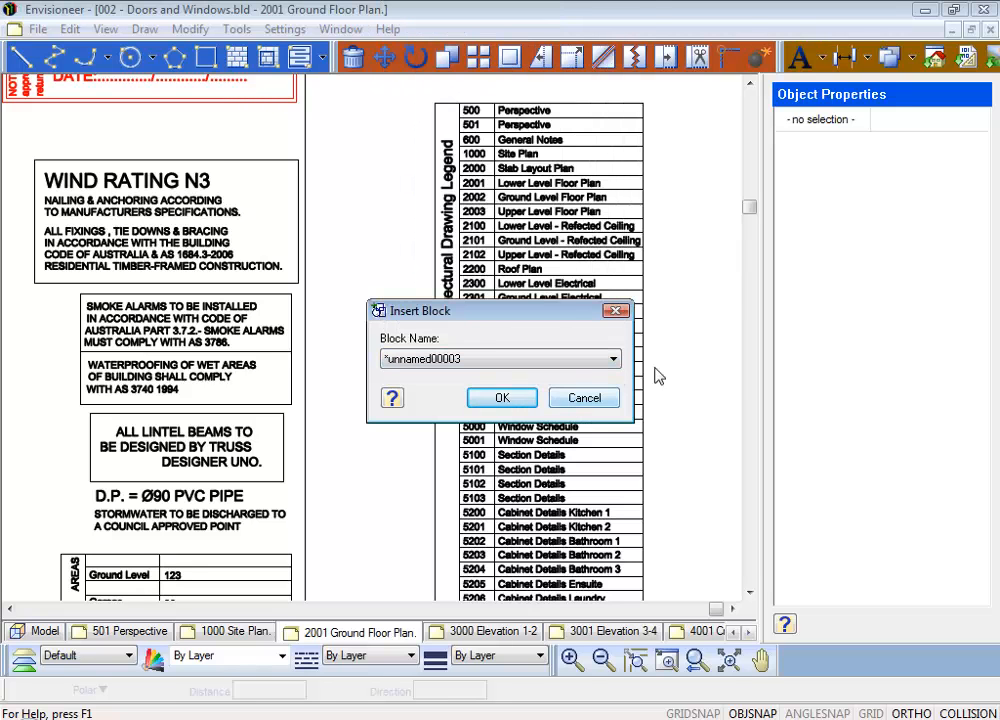
click(590, 397)
Step: Fit the whole ground floor plan sheet and the drawing legend beside it in the view
click(912, 60)
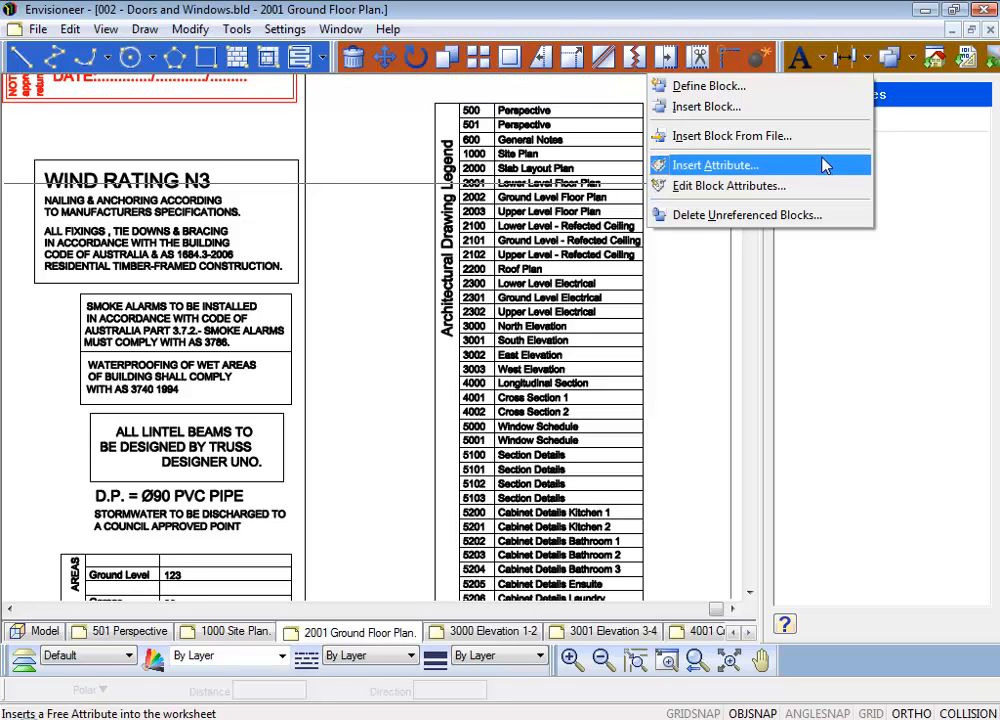
click(670, 308)
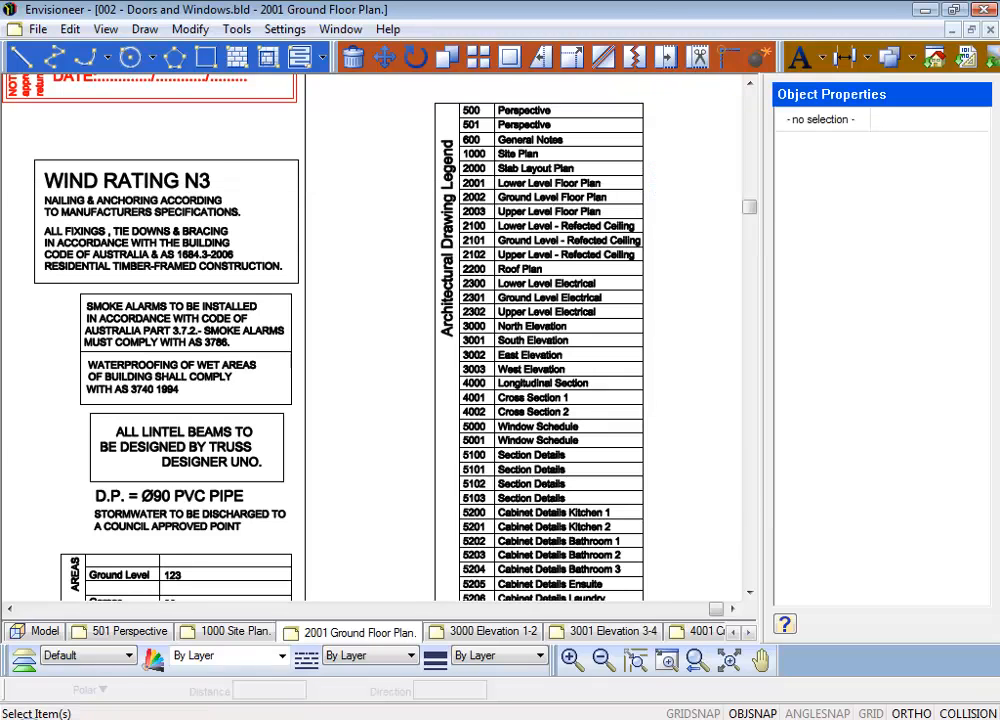
right_click(366, 375)
click(427, 495)
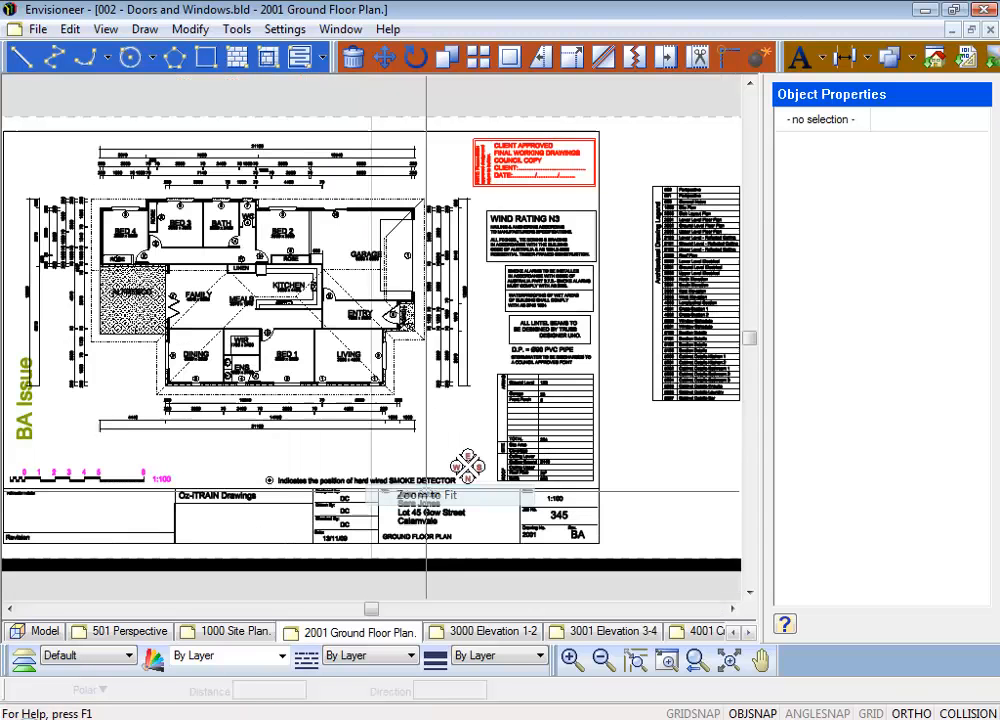